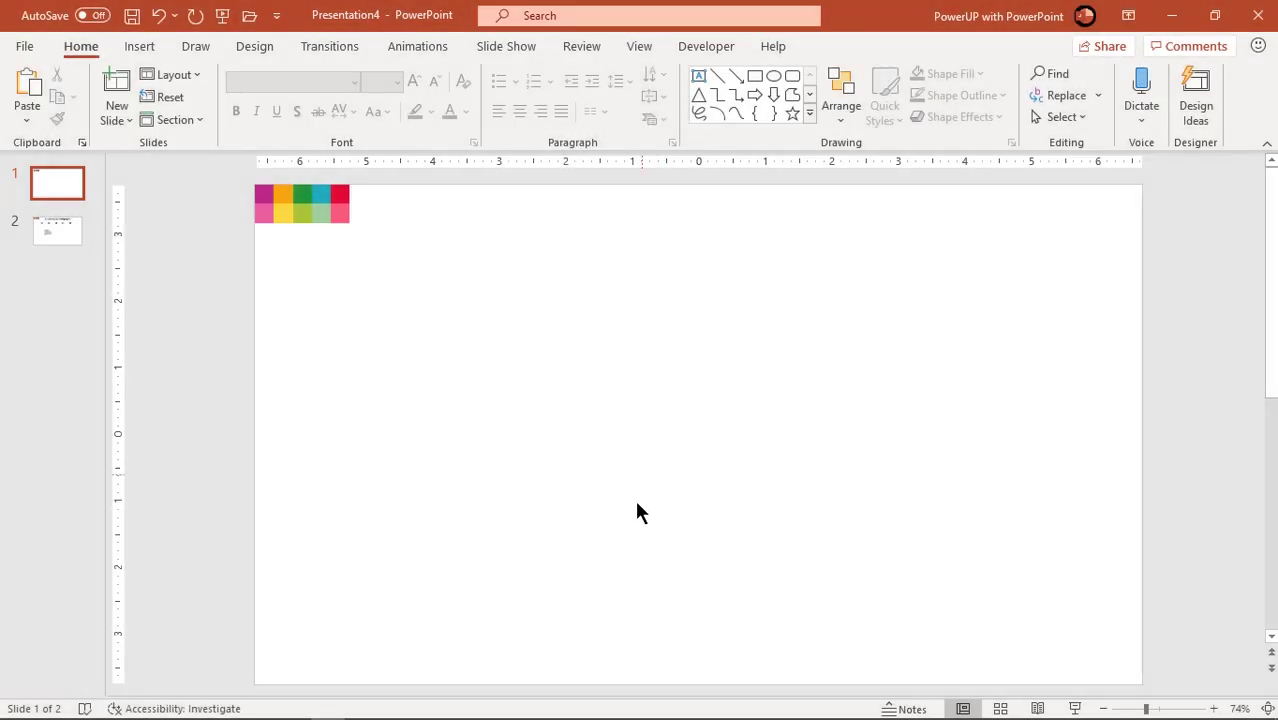
Turn on the slide guides and give the slide background a gradient fill
click(639, 46)
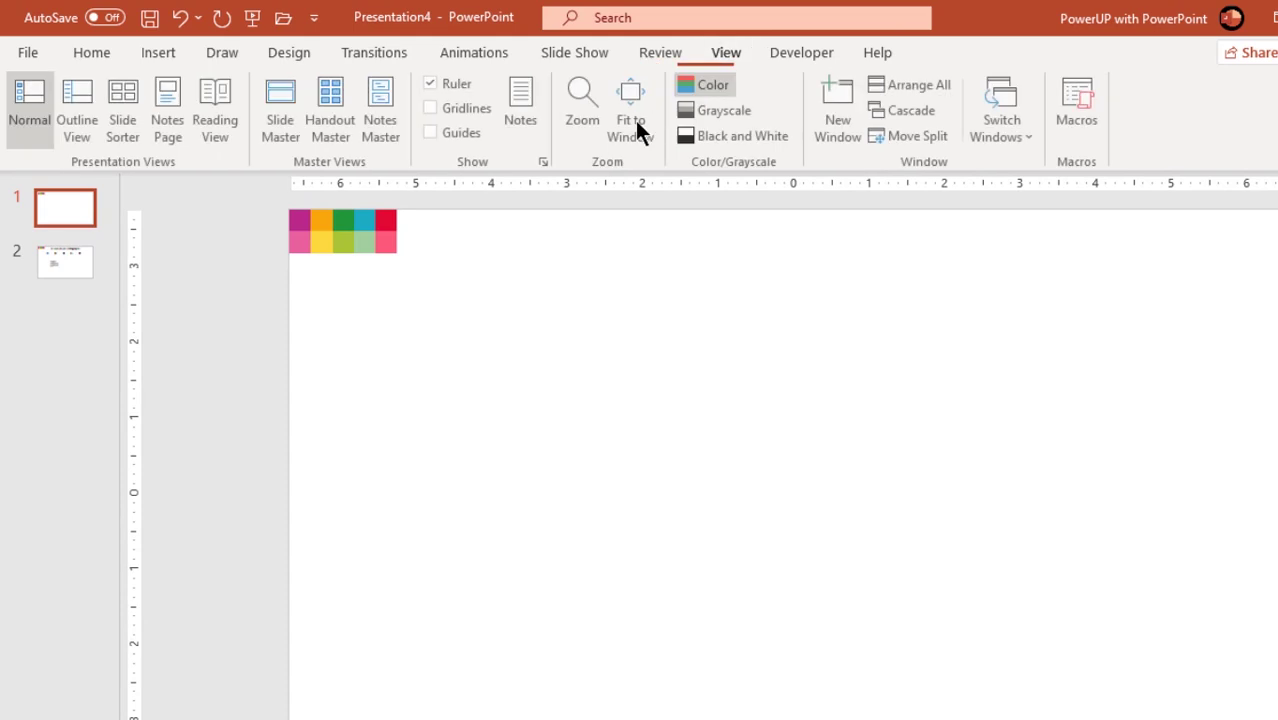
click(461, 132)
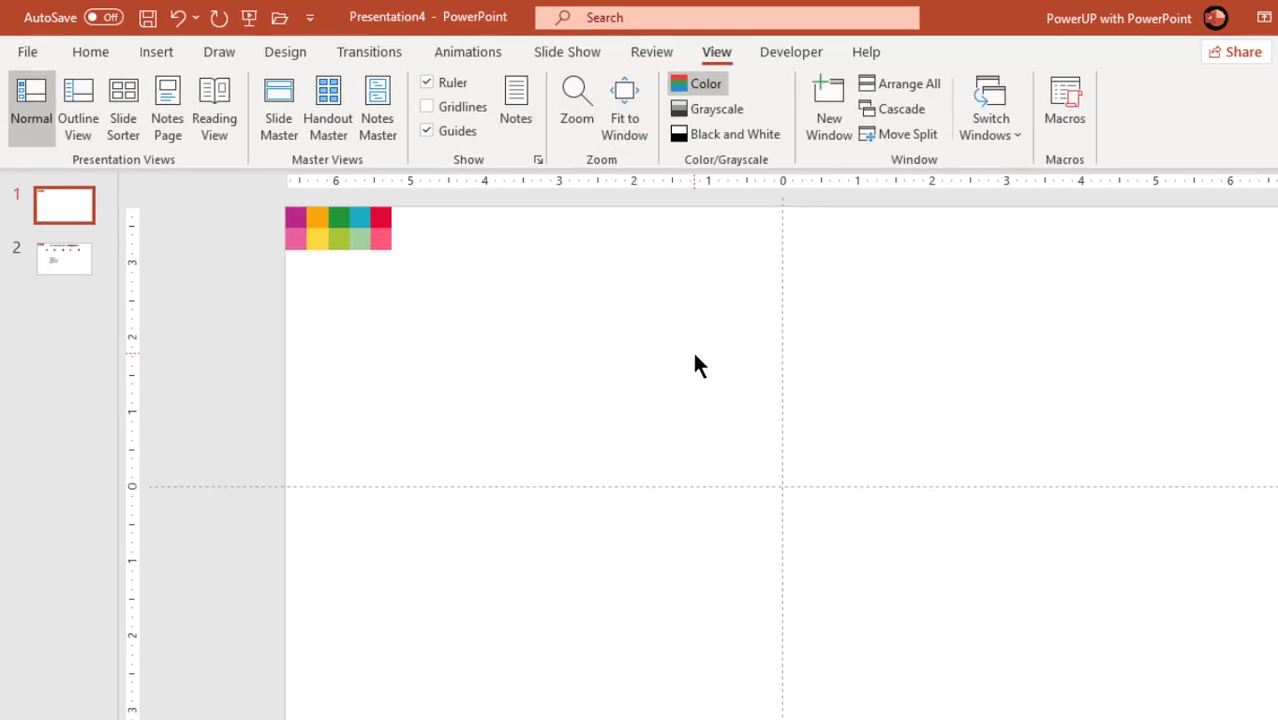
right_click(704, 369)
click(682, 512)
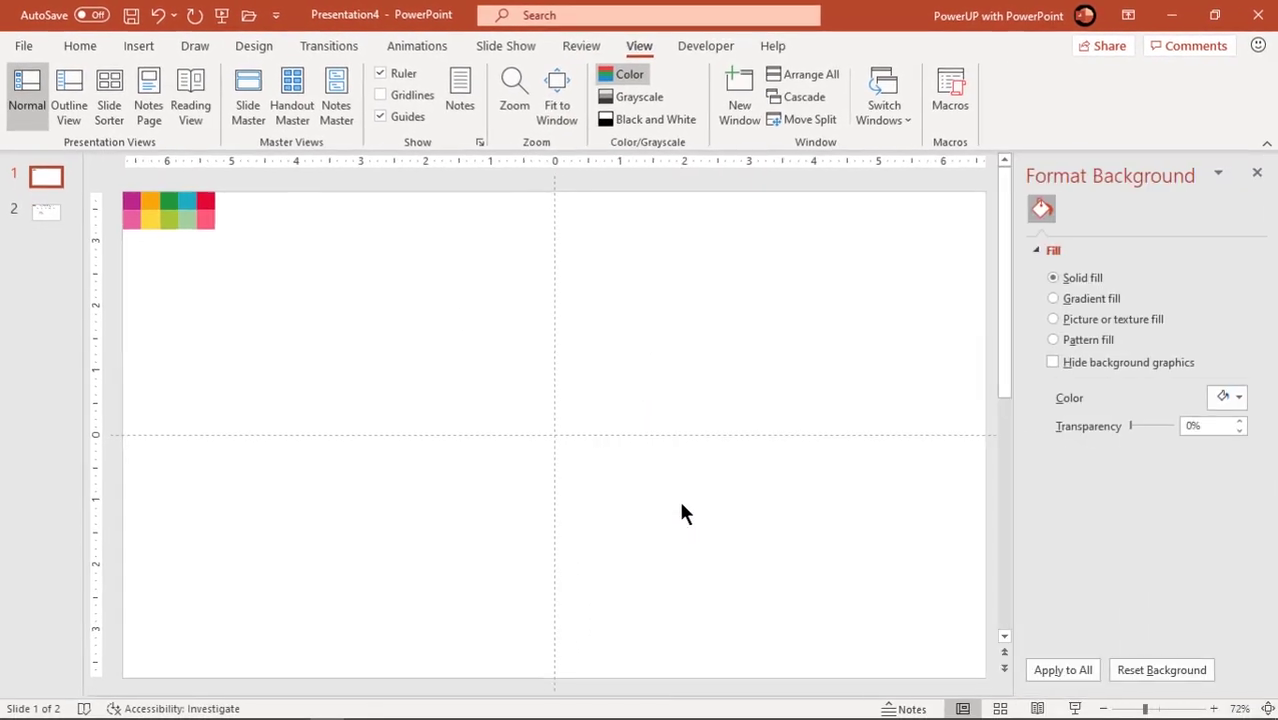
click(1051, 236)
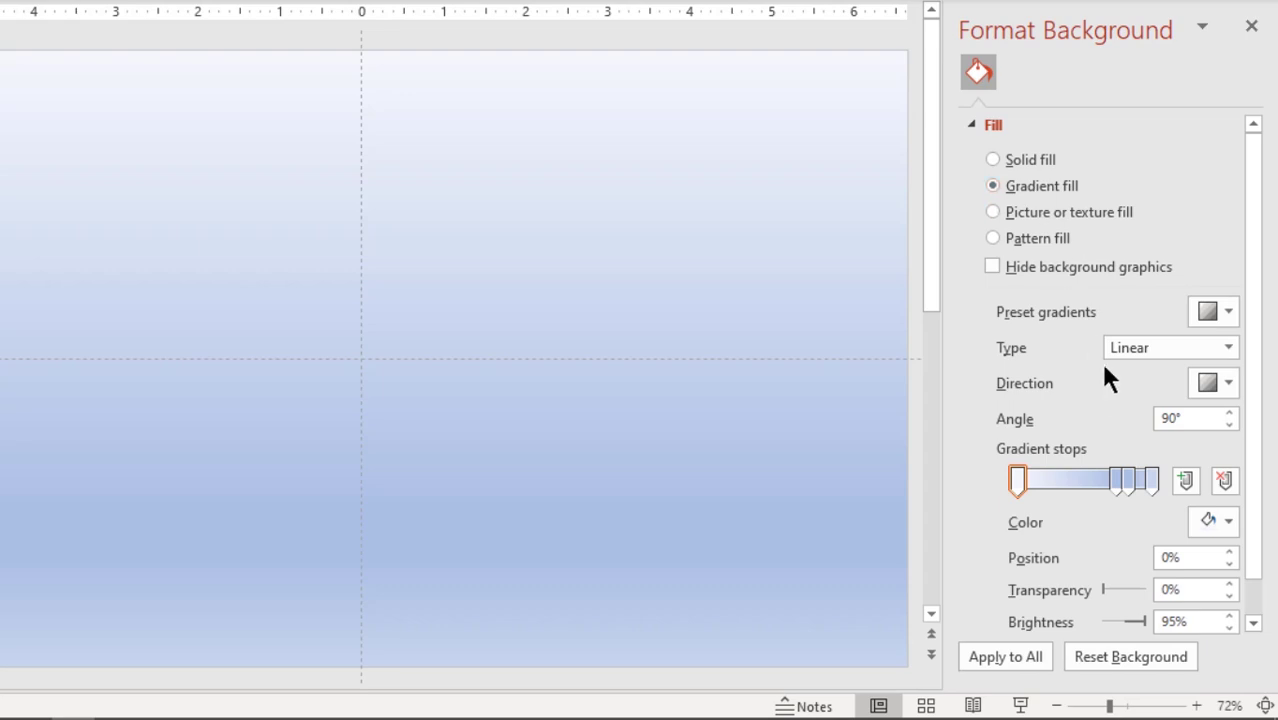
Remove the extra gradient stops and make the background gradient radial from the centre
click(1153, 480)
click(1228, 484)
click(1228, 484)
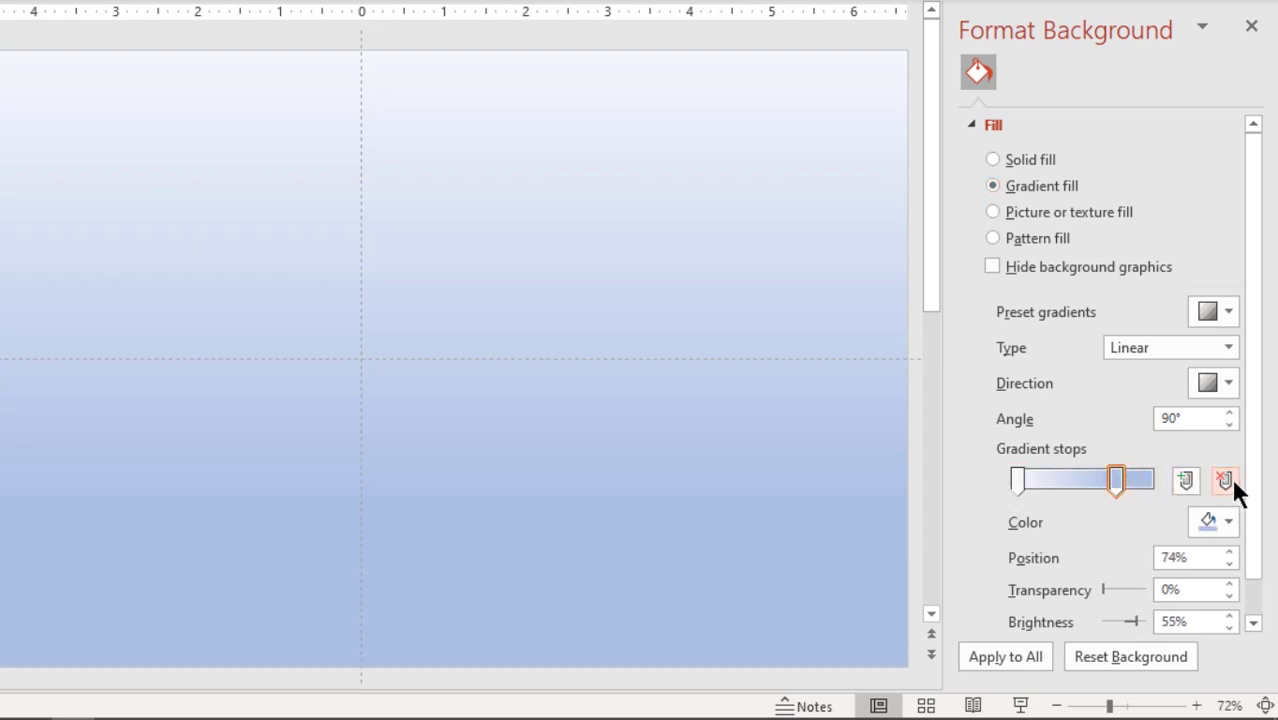
click(1228, 350)
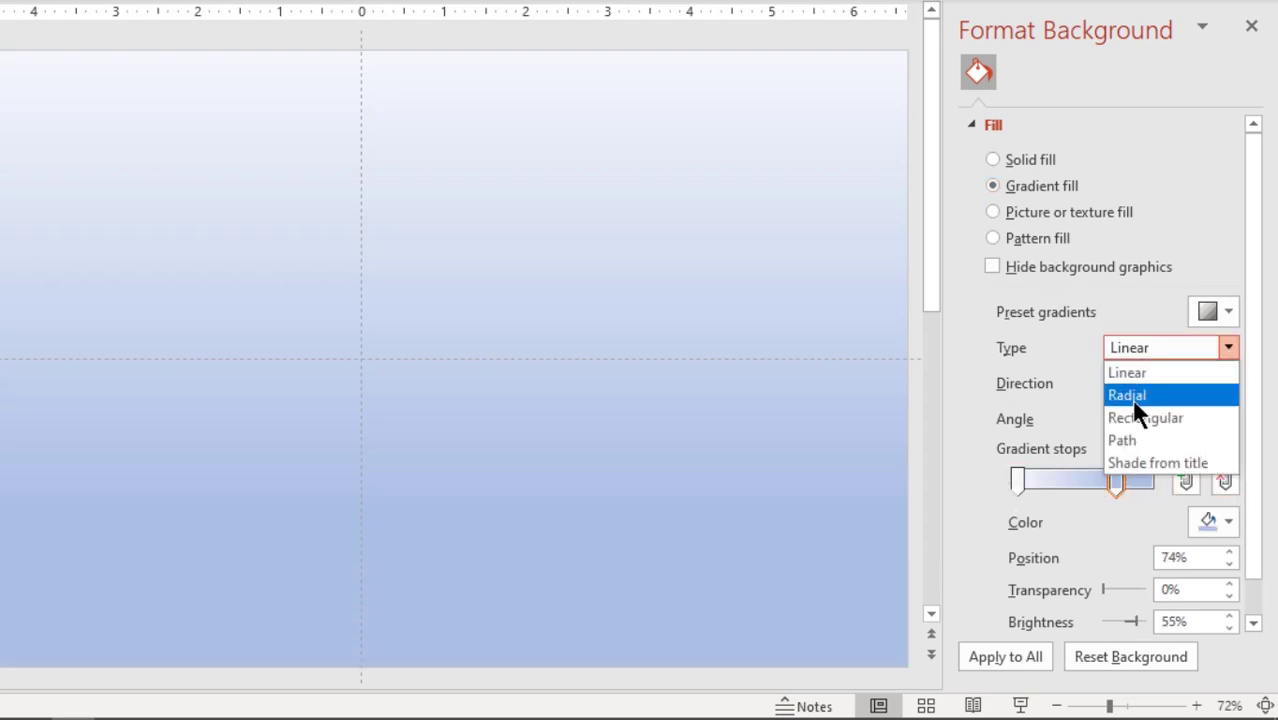
click(1125, 394)
click(1226, 383)
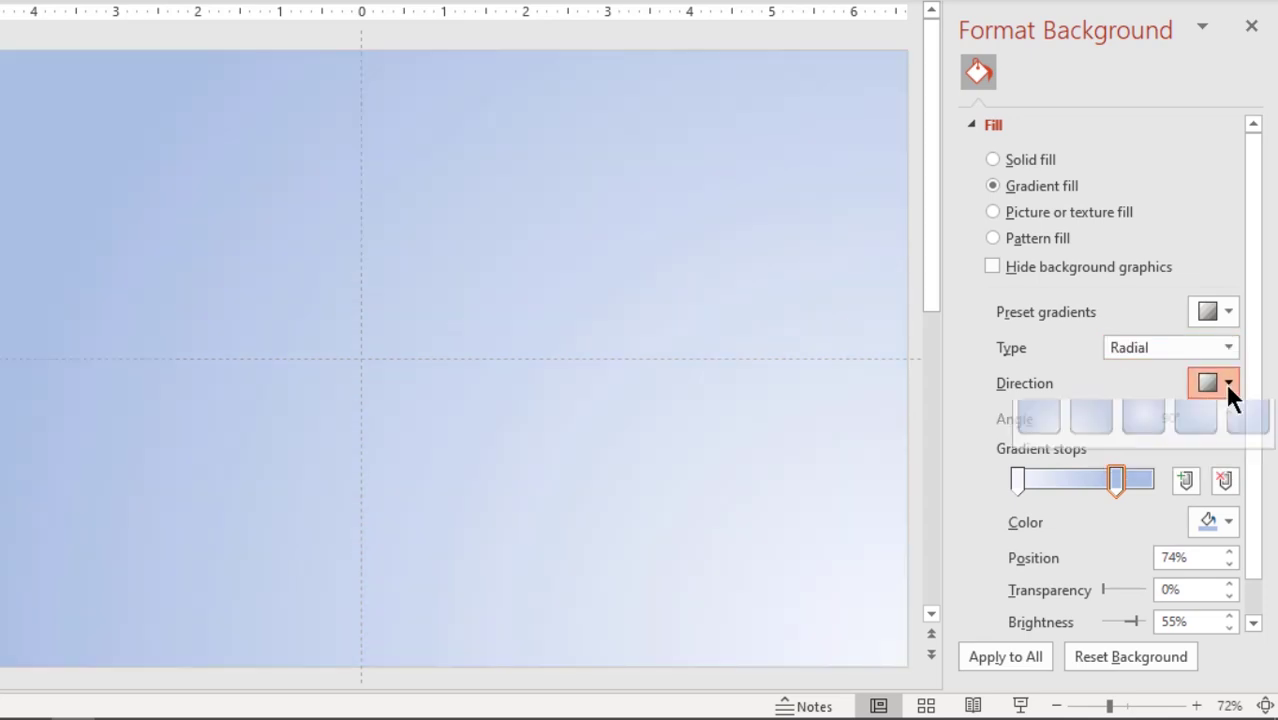
click(1145, 430)
Move the outer stop to 93% and colour it grey, and make the 0% inner stop white
drag(1114, 478, 1139, 480)
click(1207, 514)
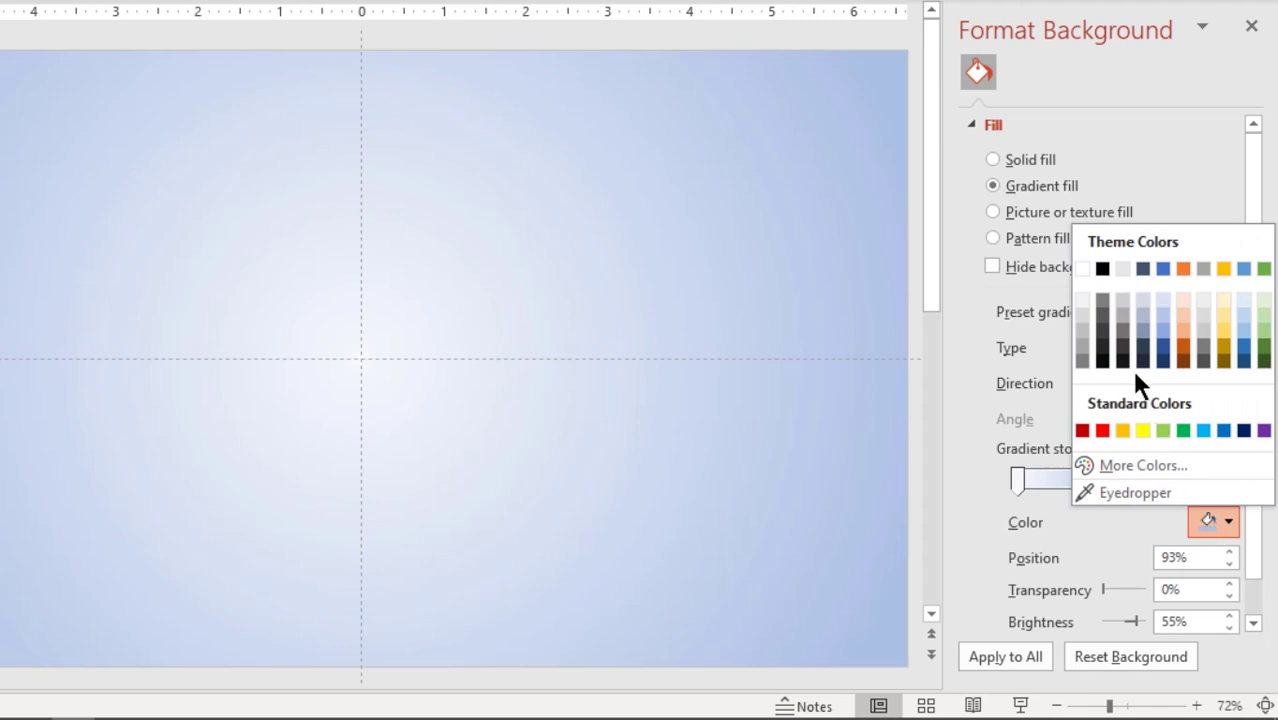
click(1081, 326)
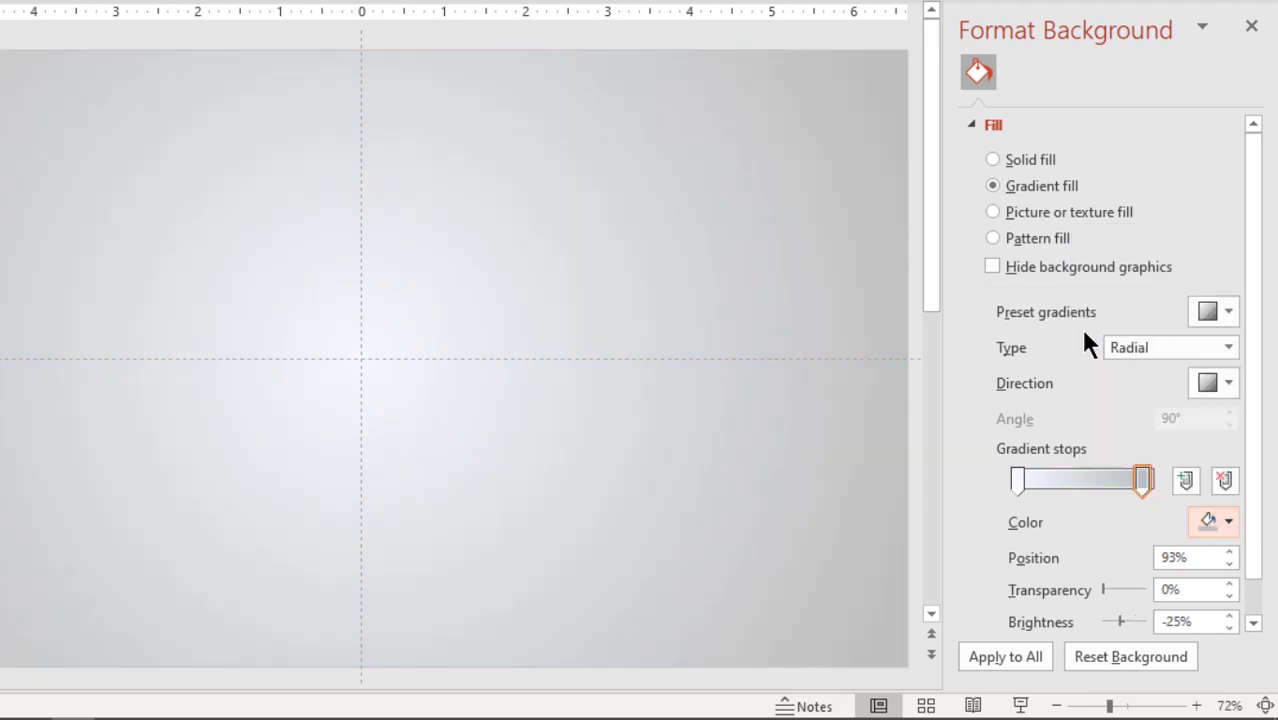
click(1017, 480)
click(1209, 520)
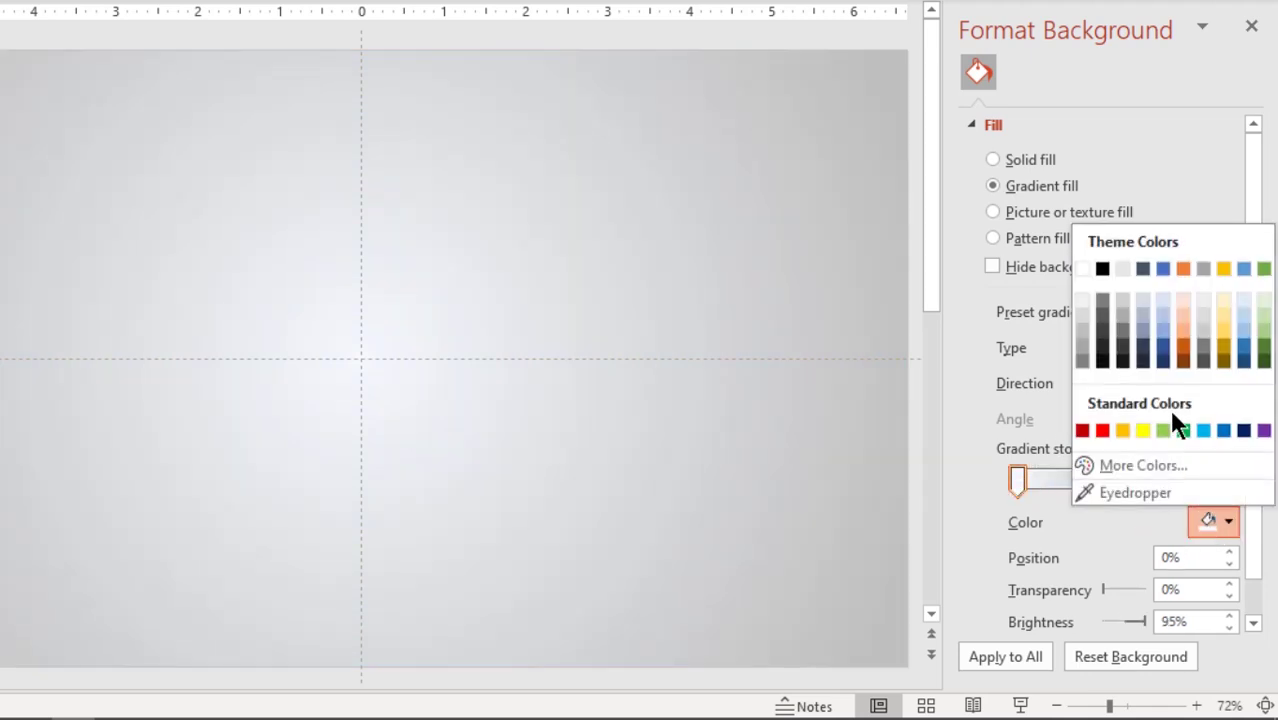
click(1083, 268)
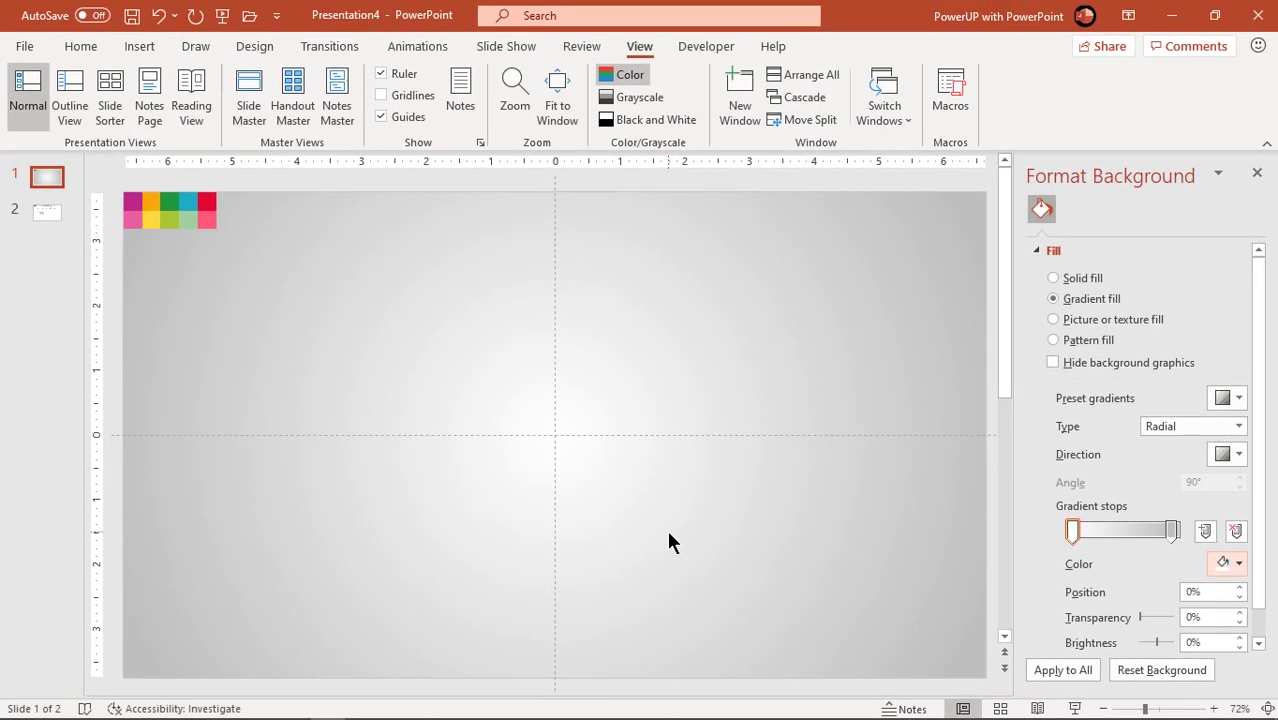
Draw a circle at the slide centre and give it a linear gradient fill
click(139, 46)
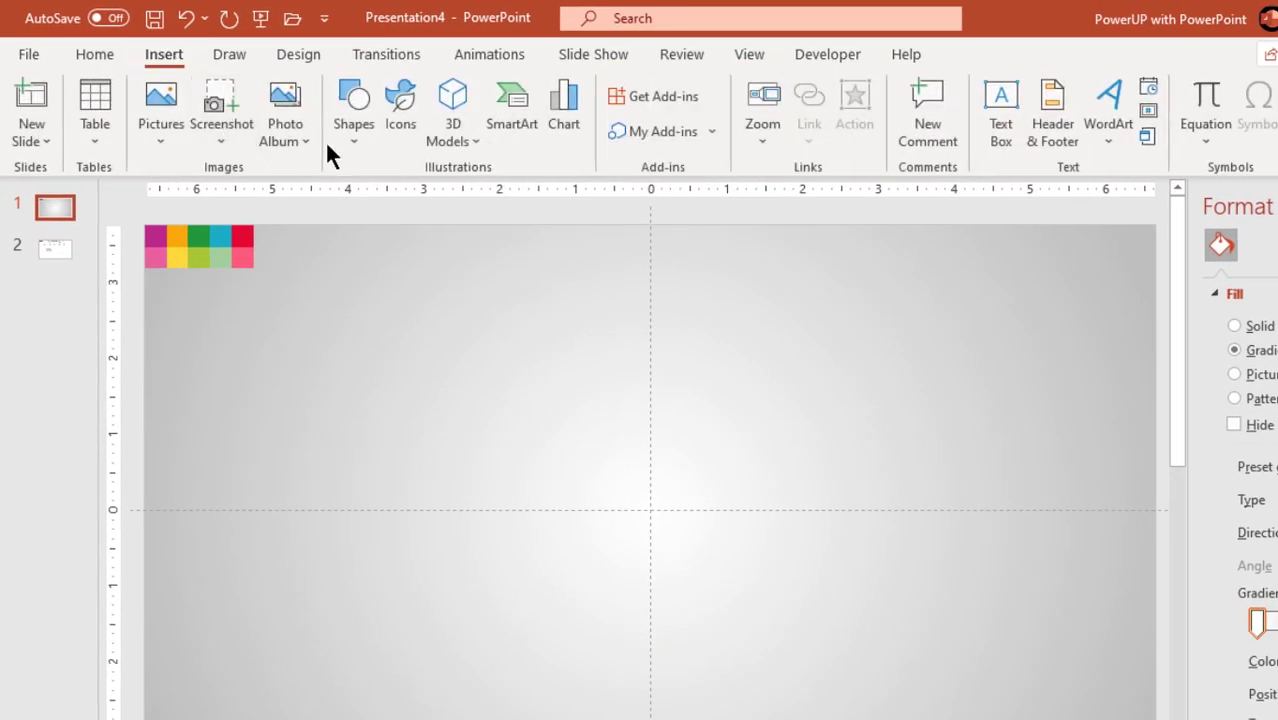
click(353, 146)
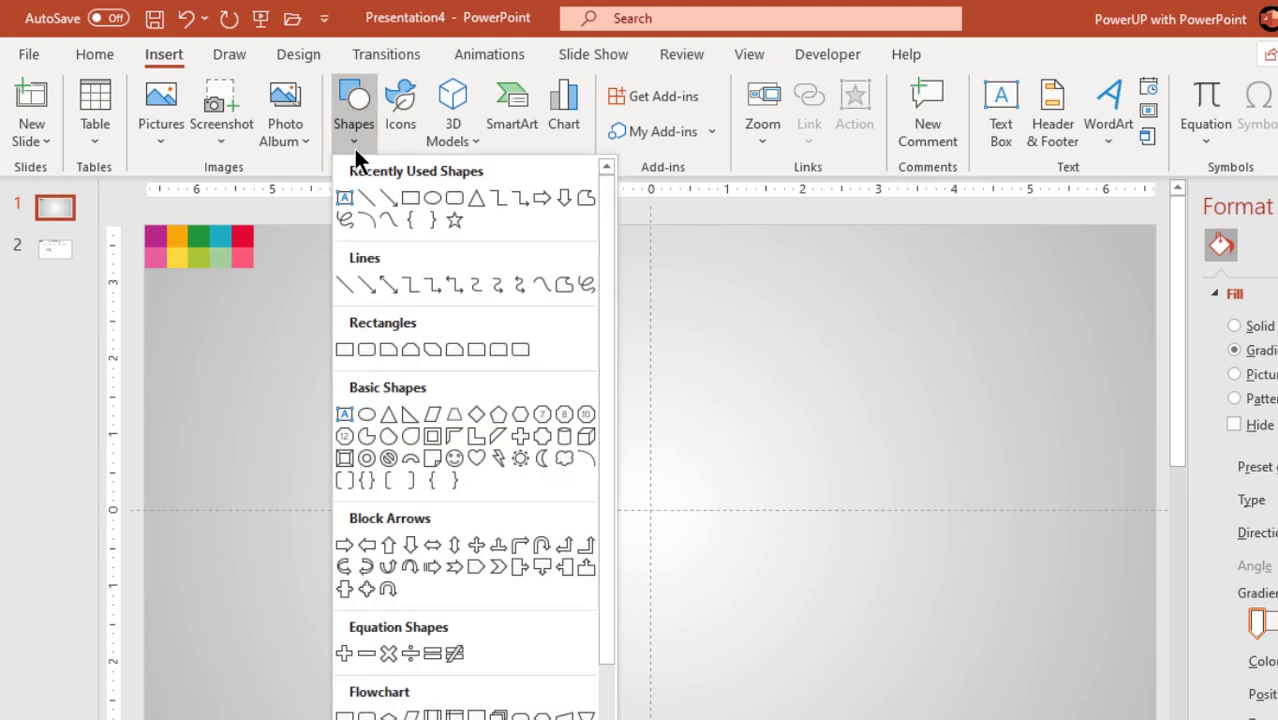
click(431, 198)
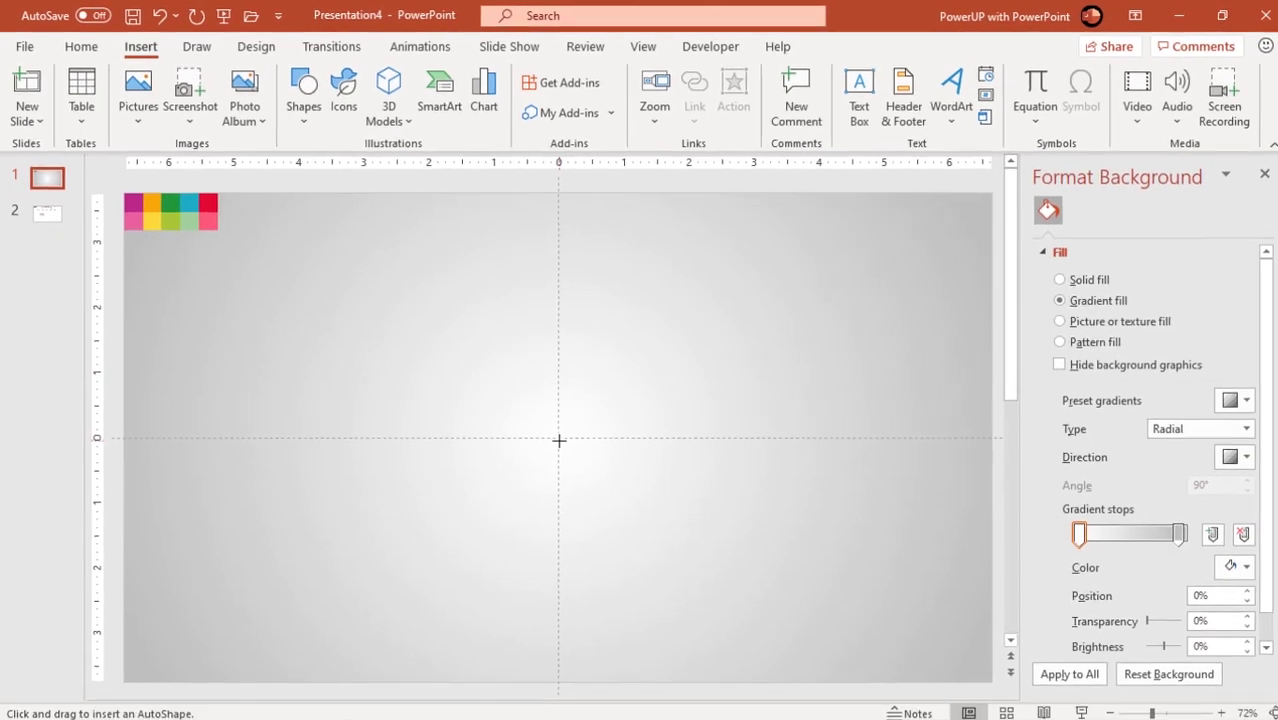
drag(565, 441, 653, 493)
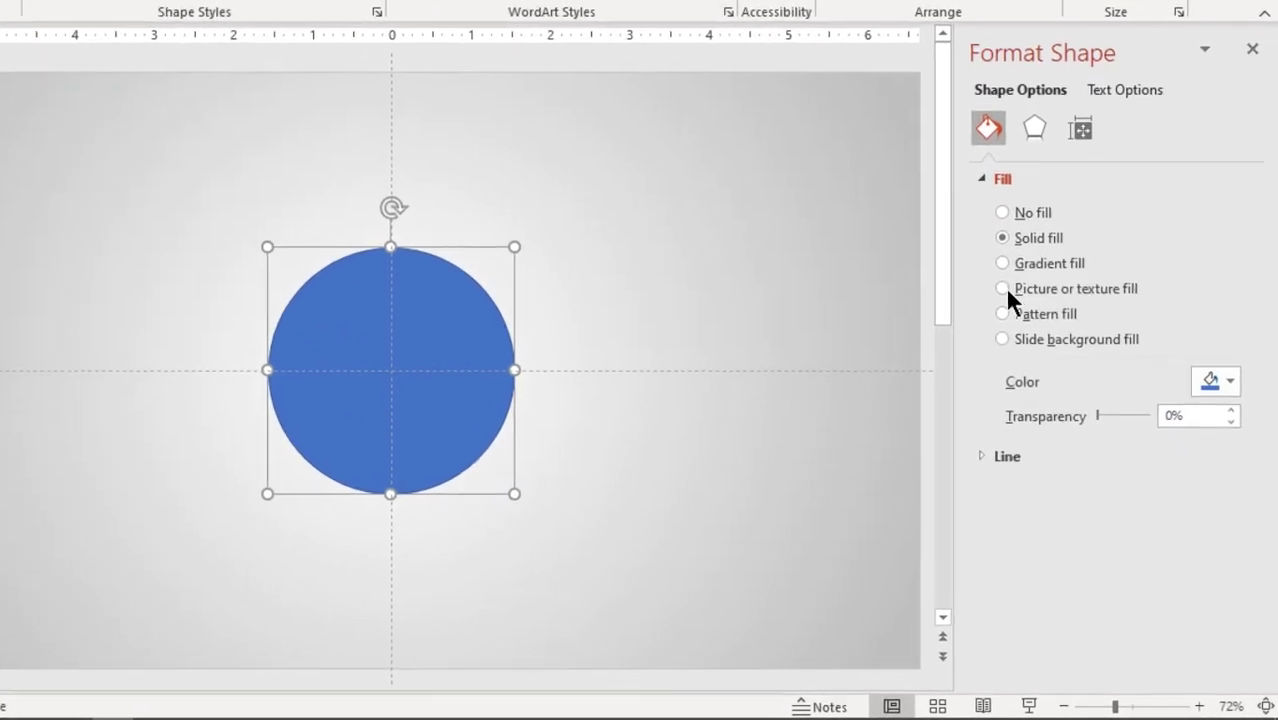
click(1016, 263)
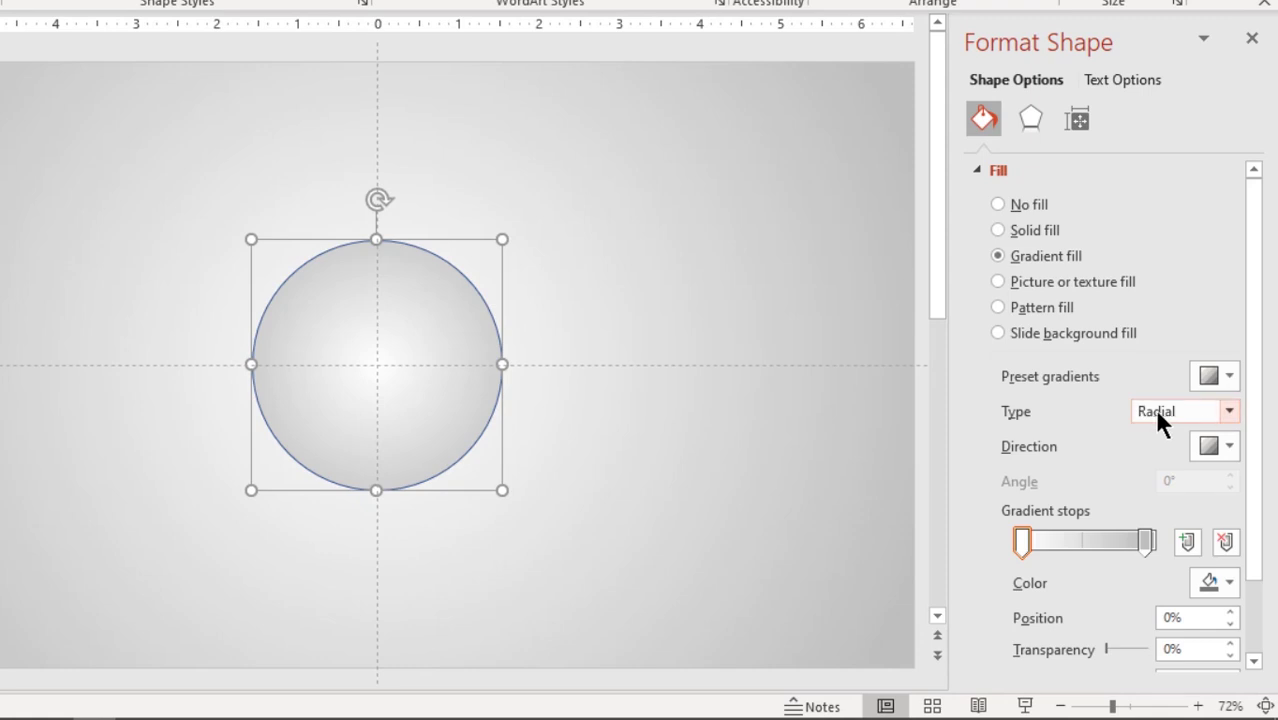
click(1229, 412)
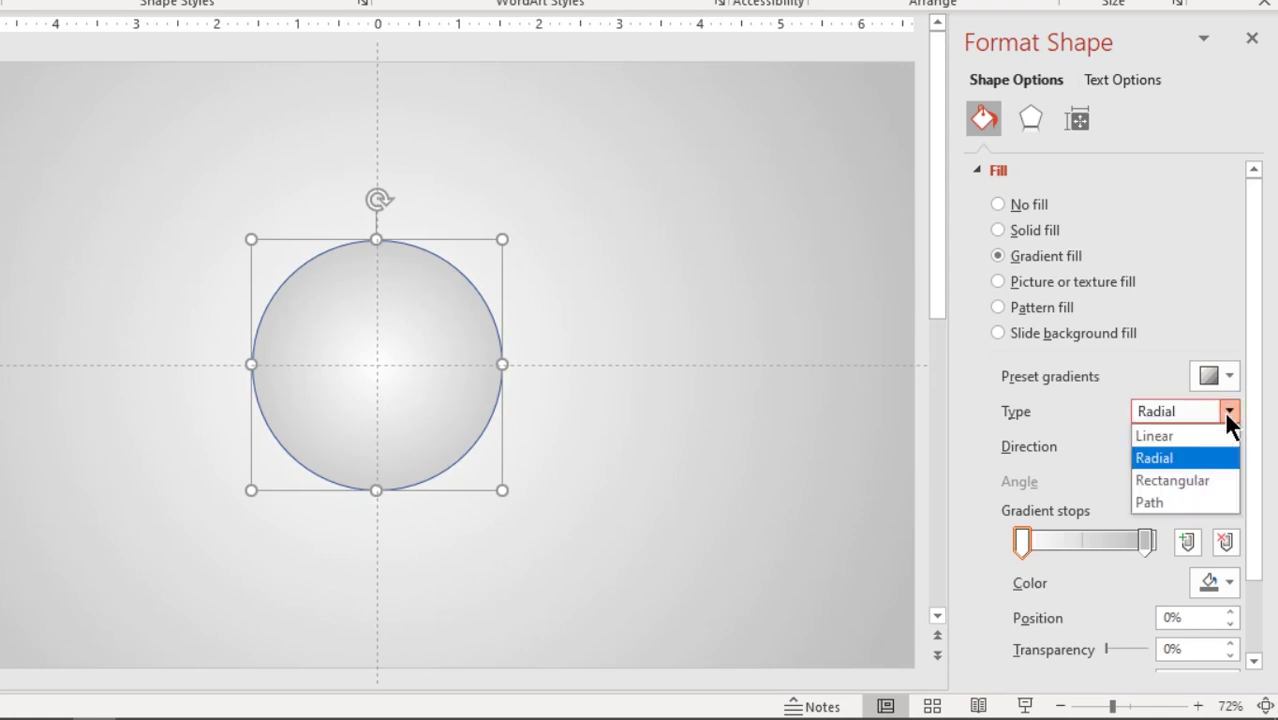
click(1160, 436)
Sample magenta and pink from the swatch strip for the circle's two gradient stops
click(1216, 582)
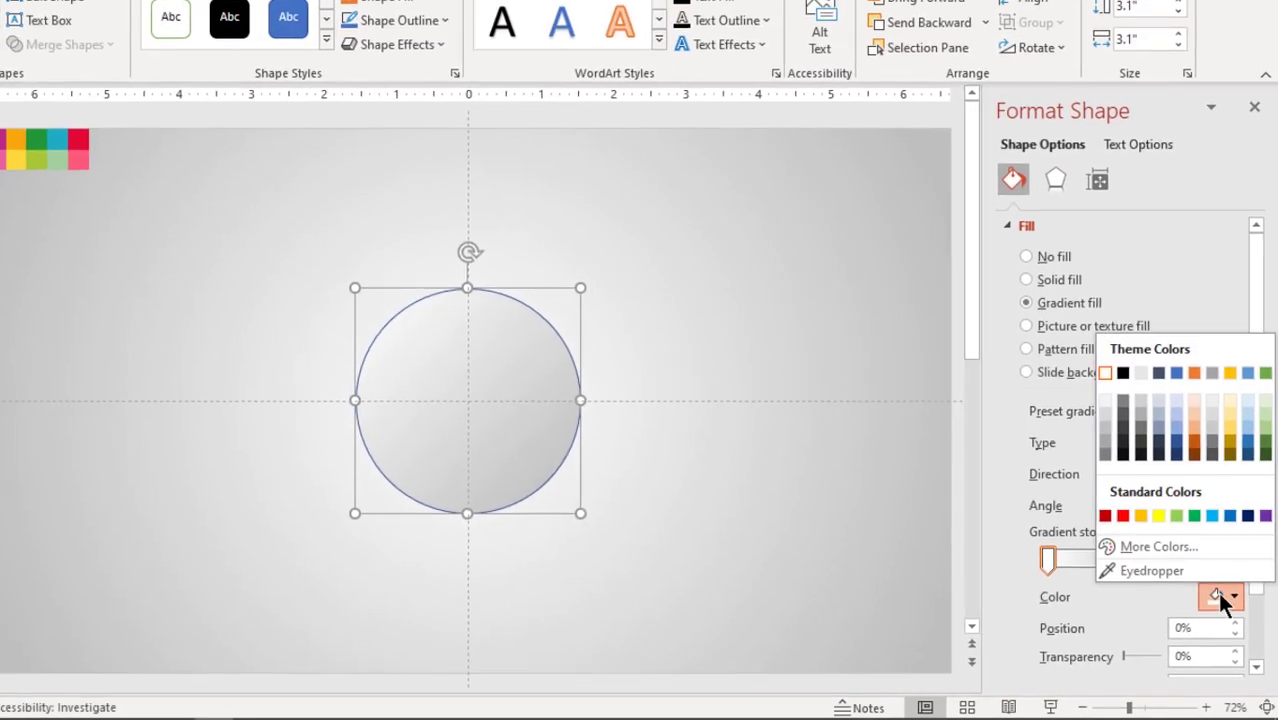
click(1150, 571)
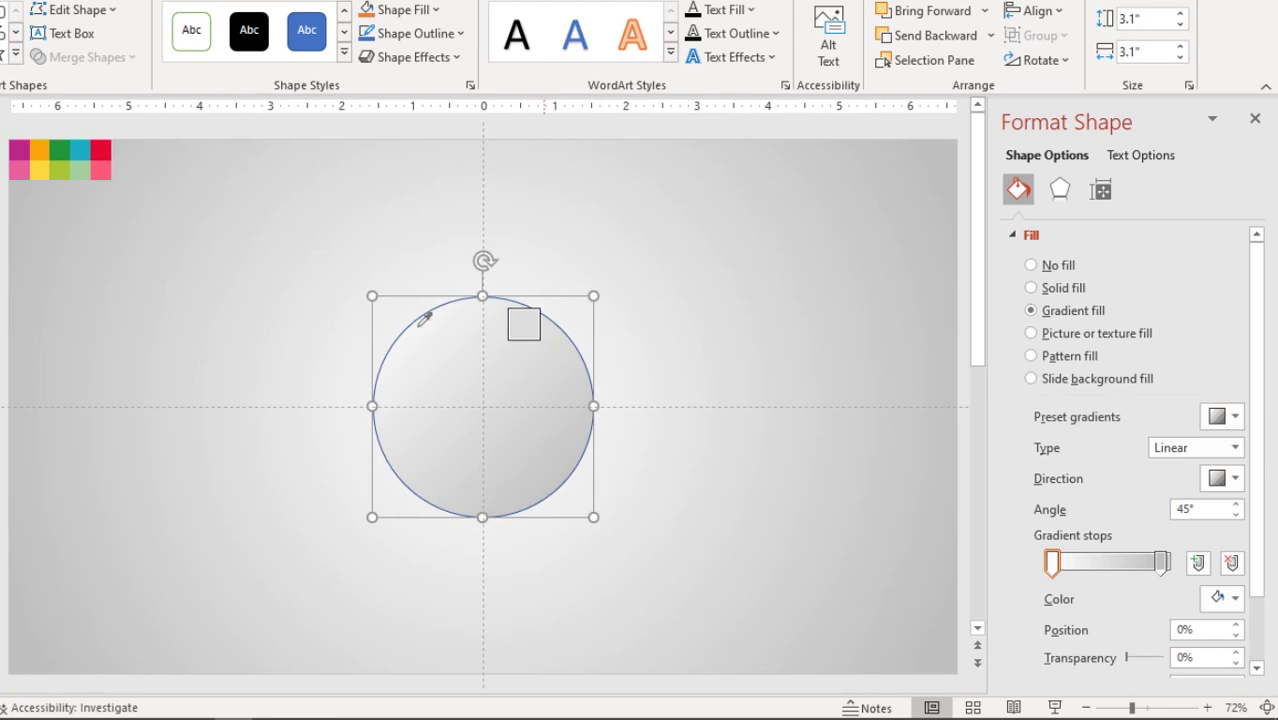
click(20, 150)
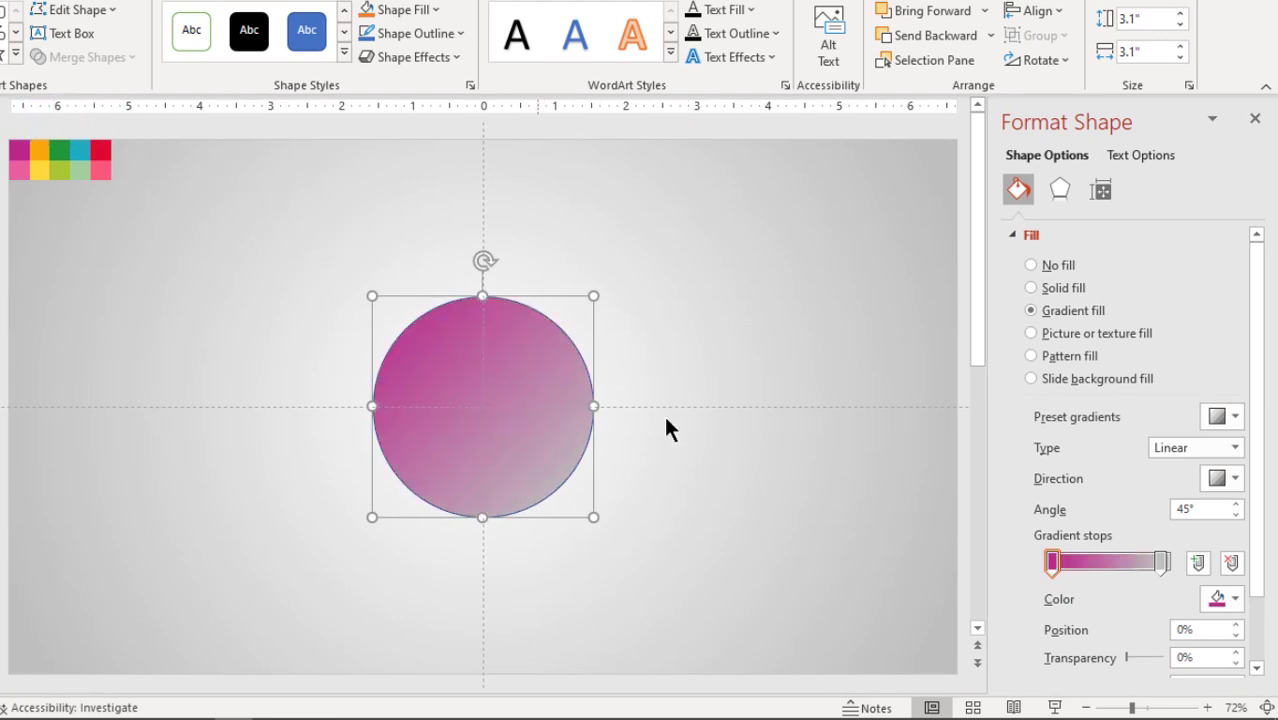
click(1158, 563)
click(1222, 598)
click(1165, 572)
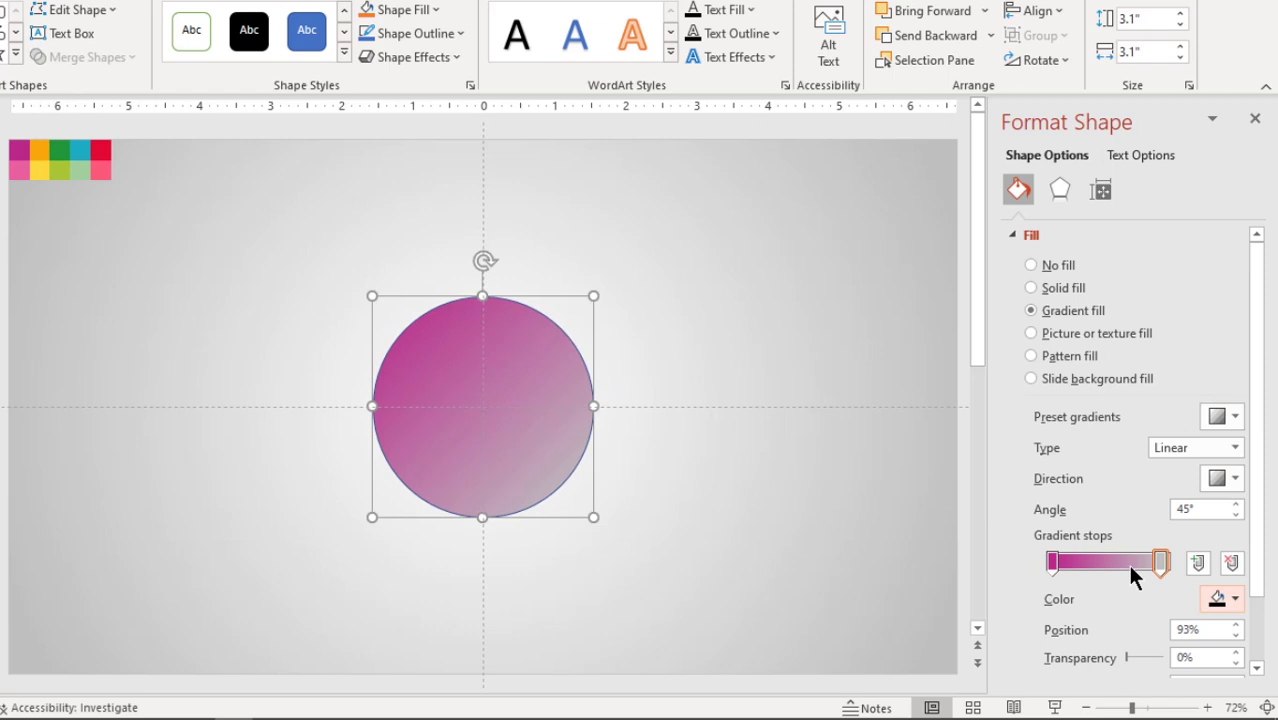
click(22, 170)
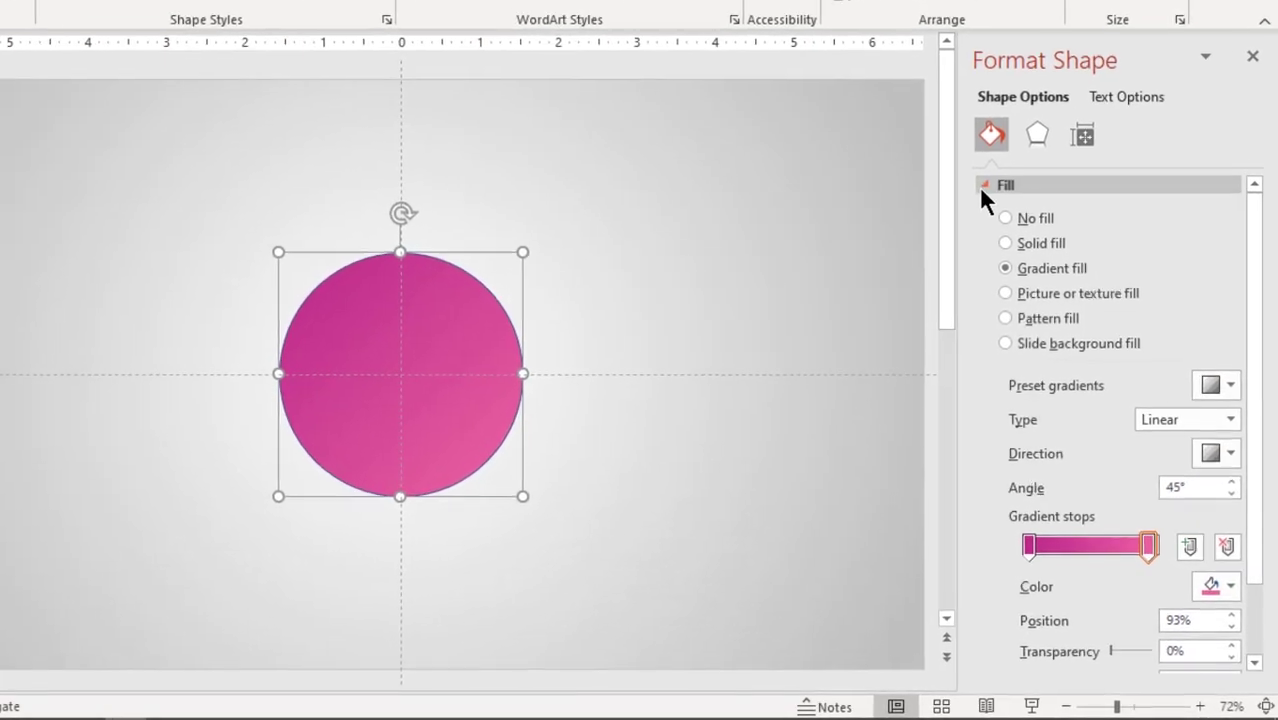
Give the circle's outline a gradient and remove its extra gradient stops
click(1014, 235)
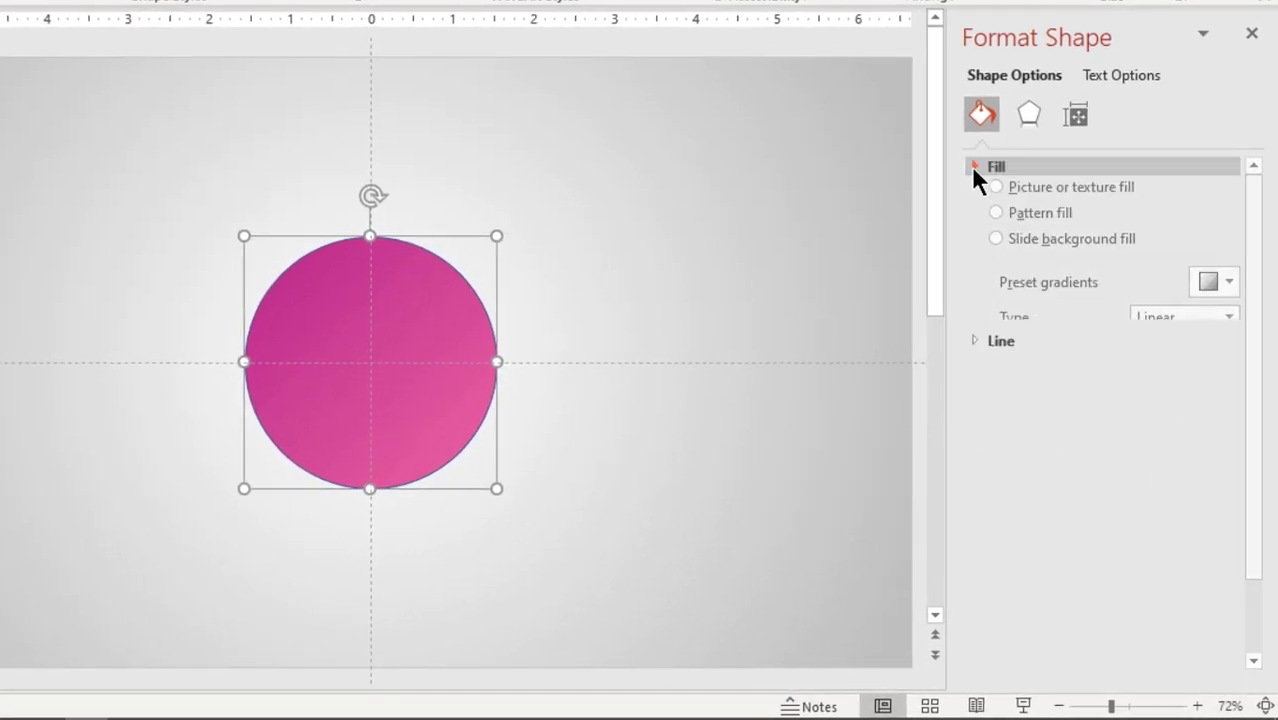
click(980, 198)
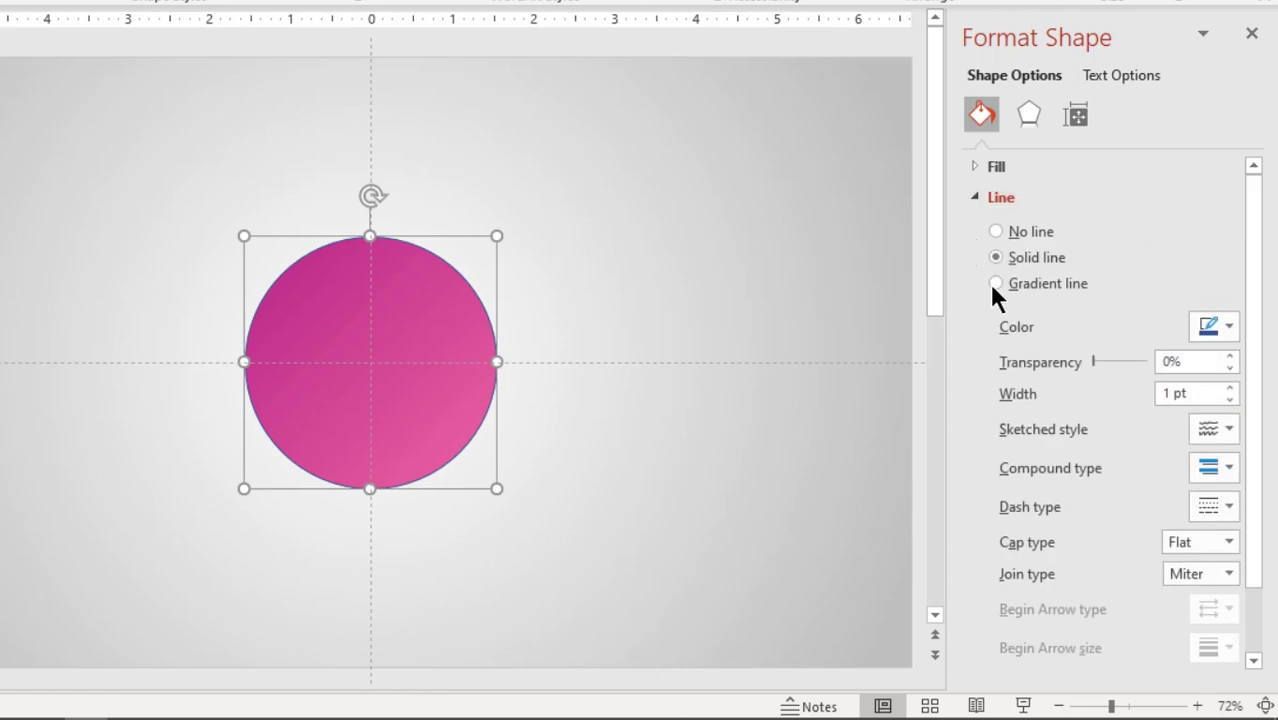
click(1011, 283)
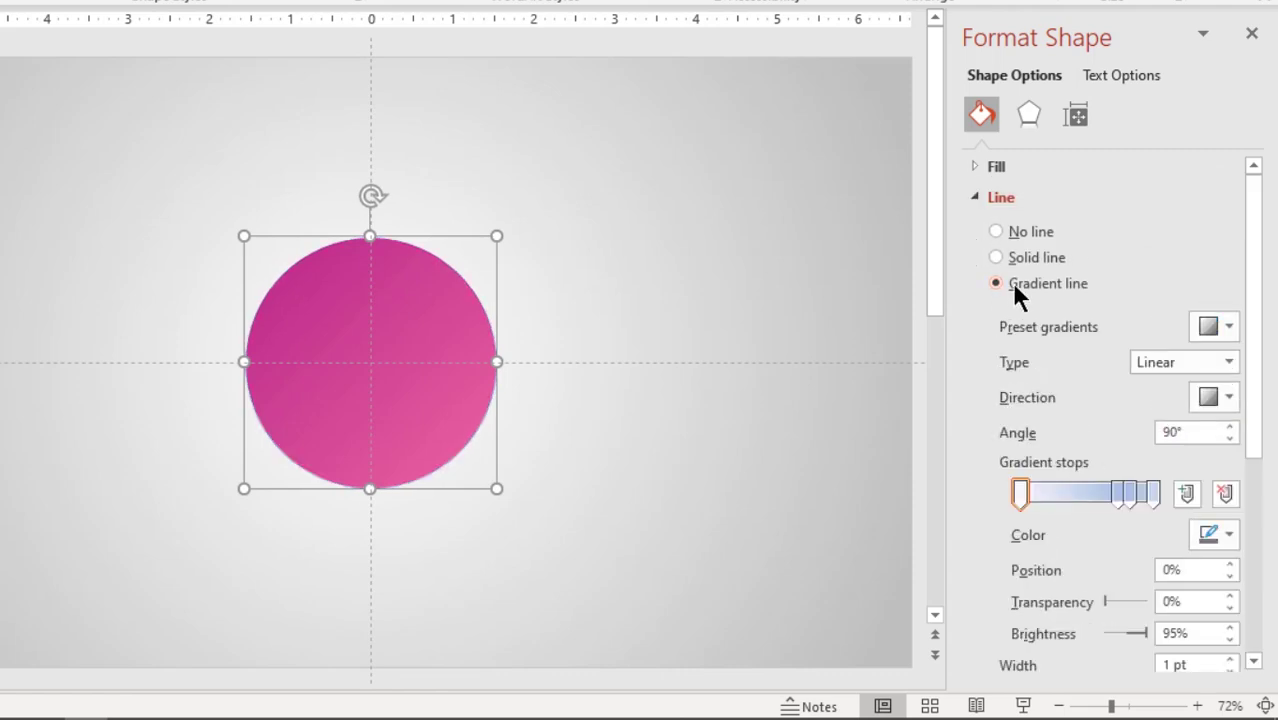
click(1153, 491)
click(1223, 493)
click(1223, 493)
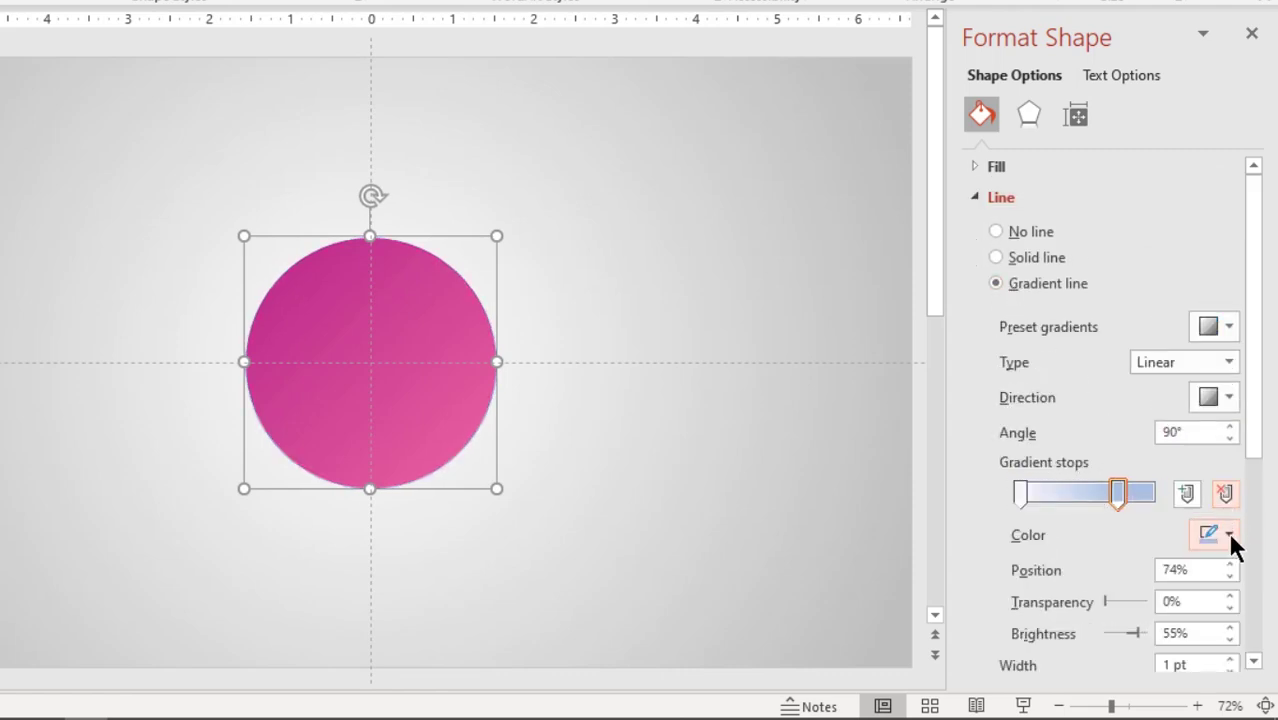
Set both remaining outline gradient stops, at 0% and 74%, to pink
click(1229, 535)
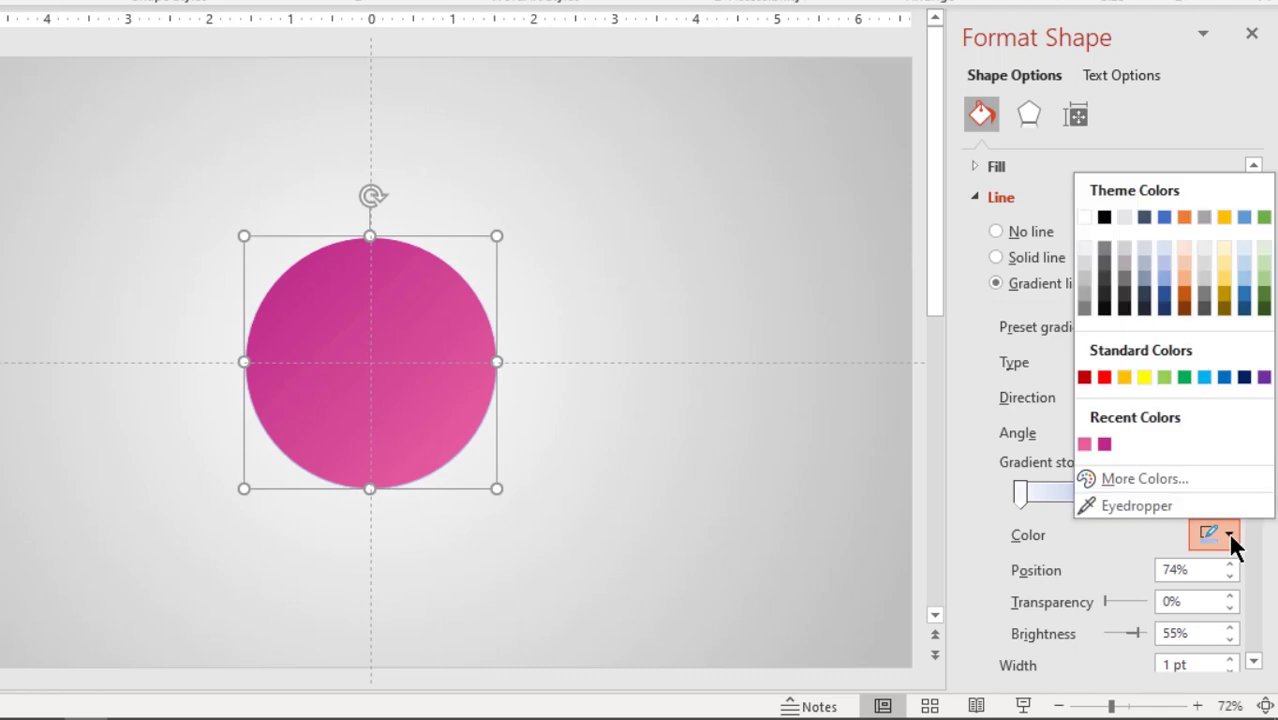
click(1084, 443)
click(1020, 492)
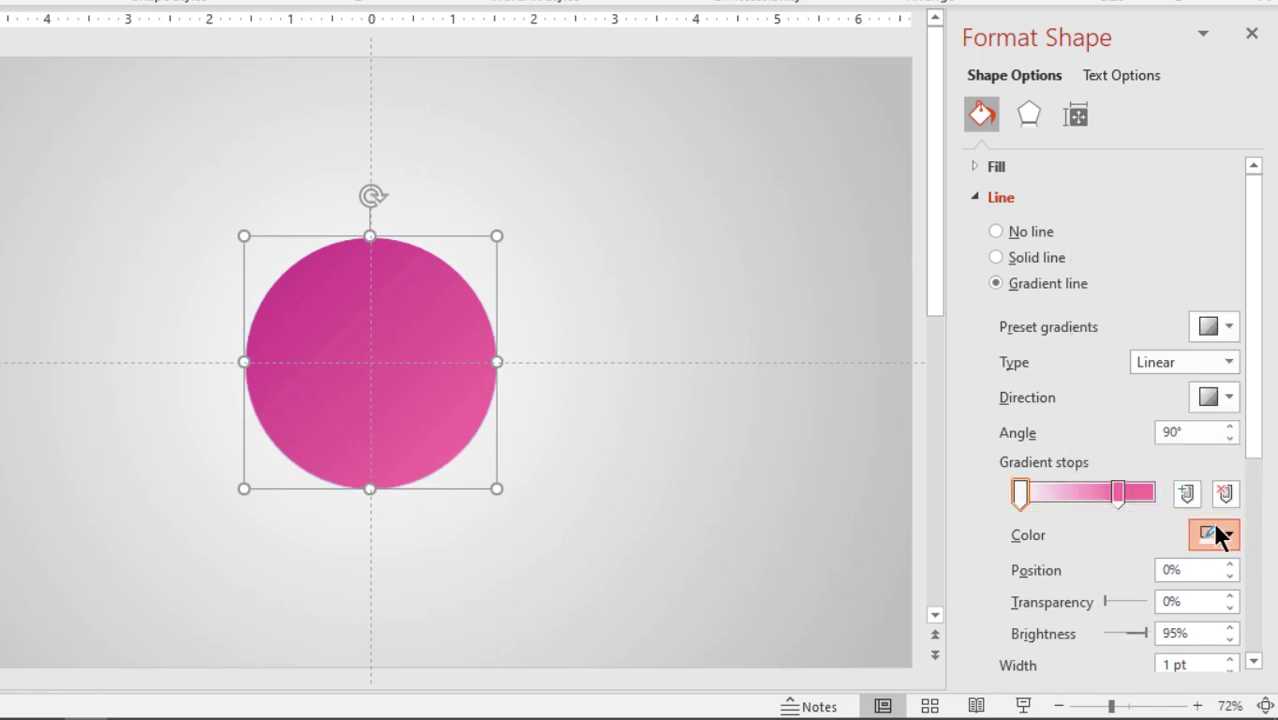
click(1218, 535)
click(1103, 440)
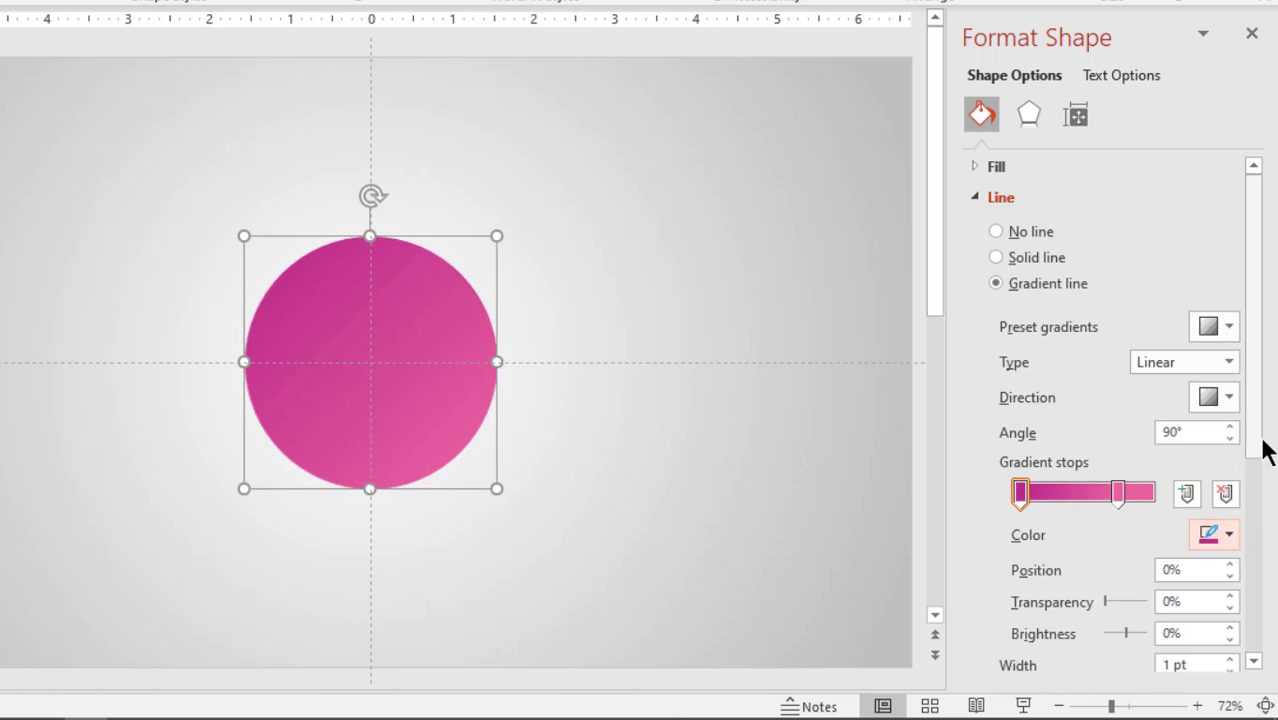
drag(1262, 450, 1264, 490)
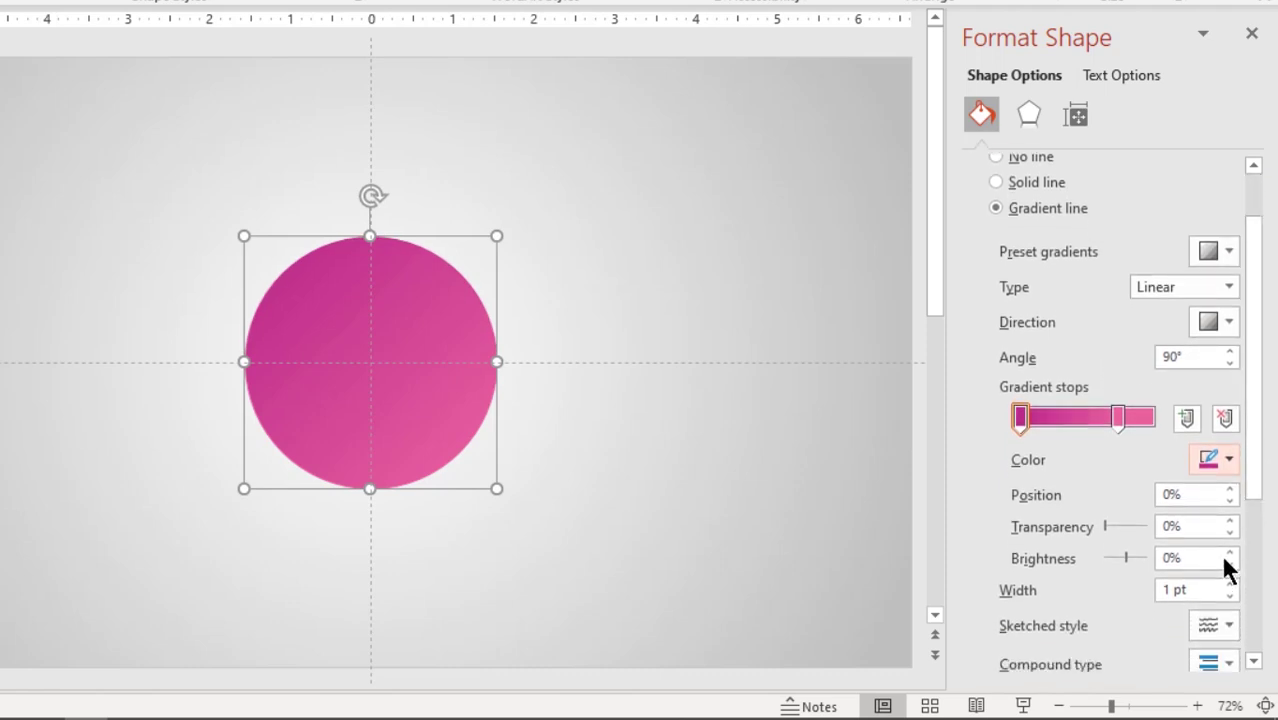
Thicken the outline to 5 pt and angle its gradient diagonally at 225°
click(1231, 585)
click(1231, 585)
click(1231, 585)
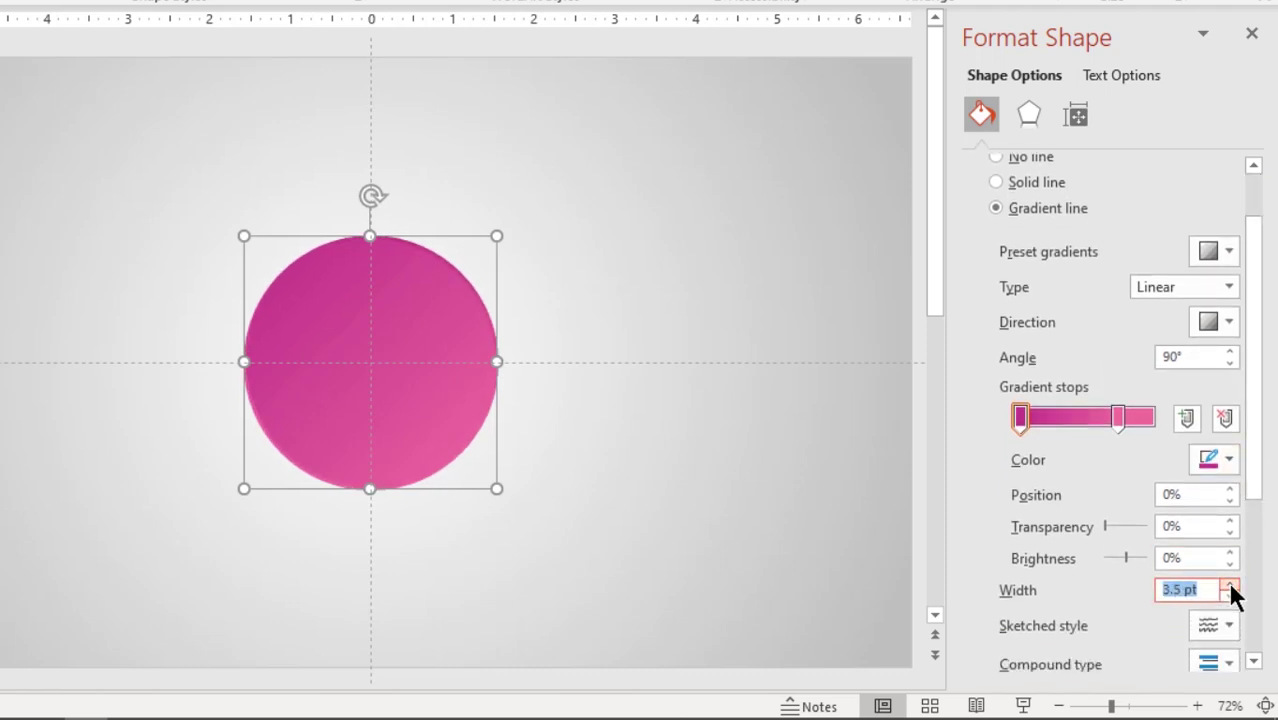
click(1231, 585)
click(1231, 585)
click(1231, 585)
click(1231, 585)
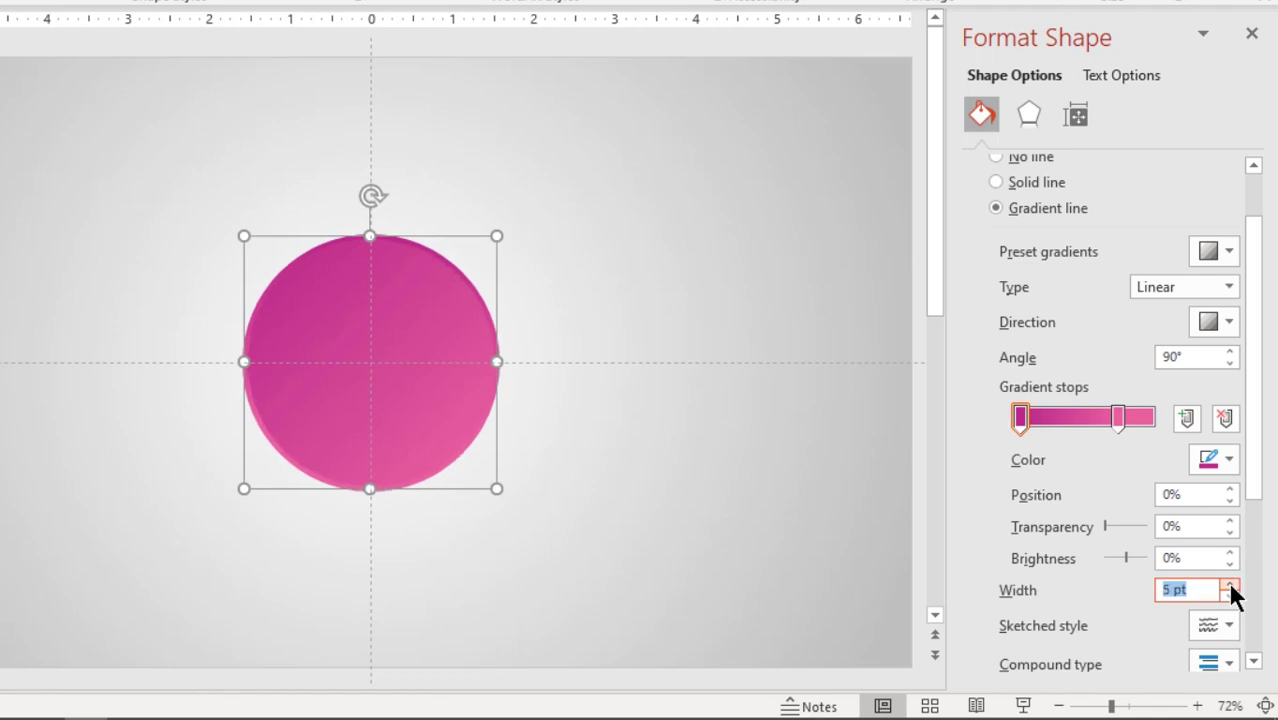
click(1220, 324)
click(1155, 418)
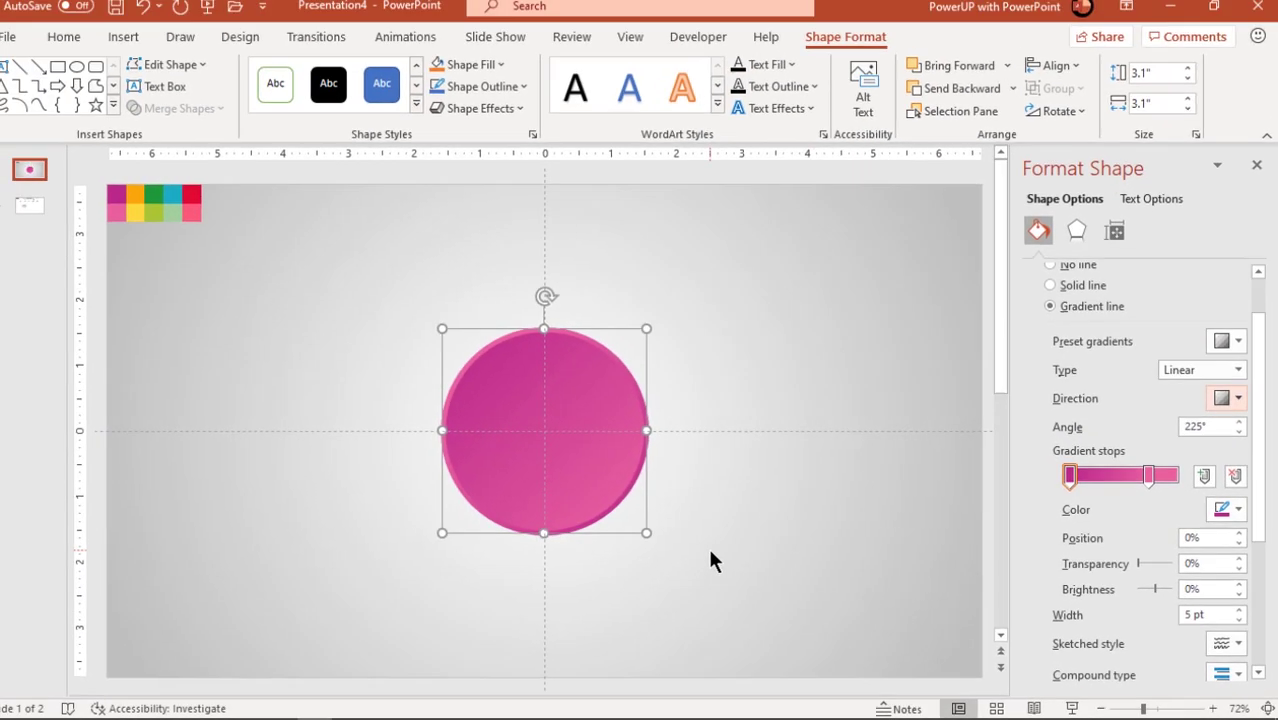
Reposition the pink circle and shrink it to 2.72 inches
click(573, 502)
click(575, 482)
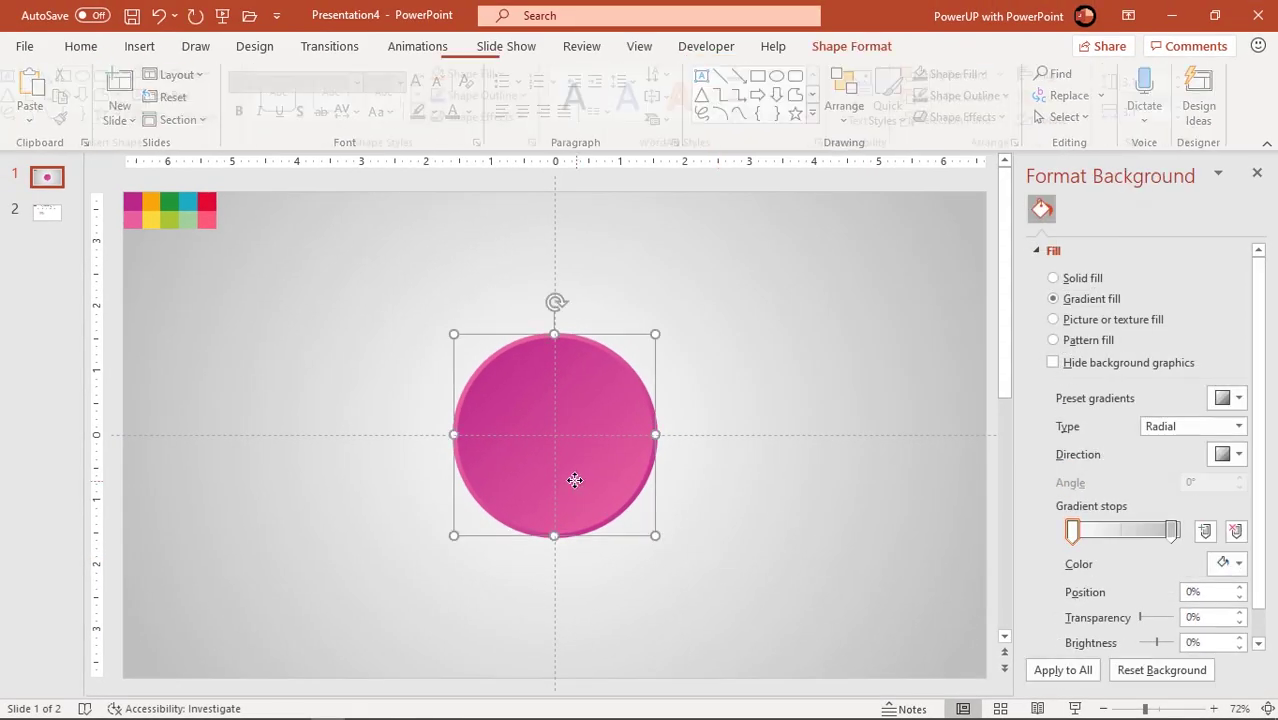
drag(565, 456, 499, 403)
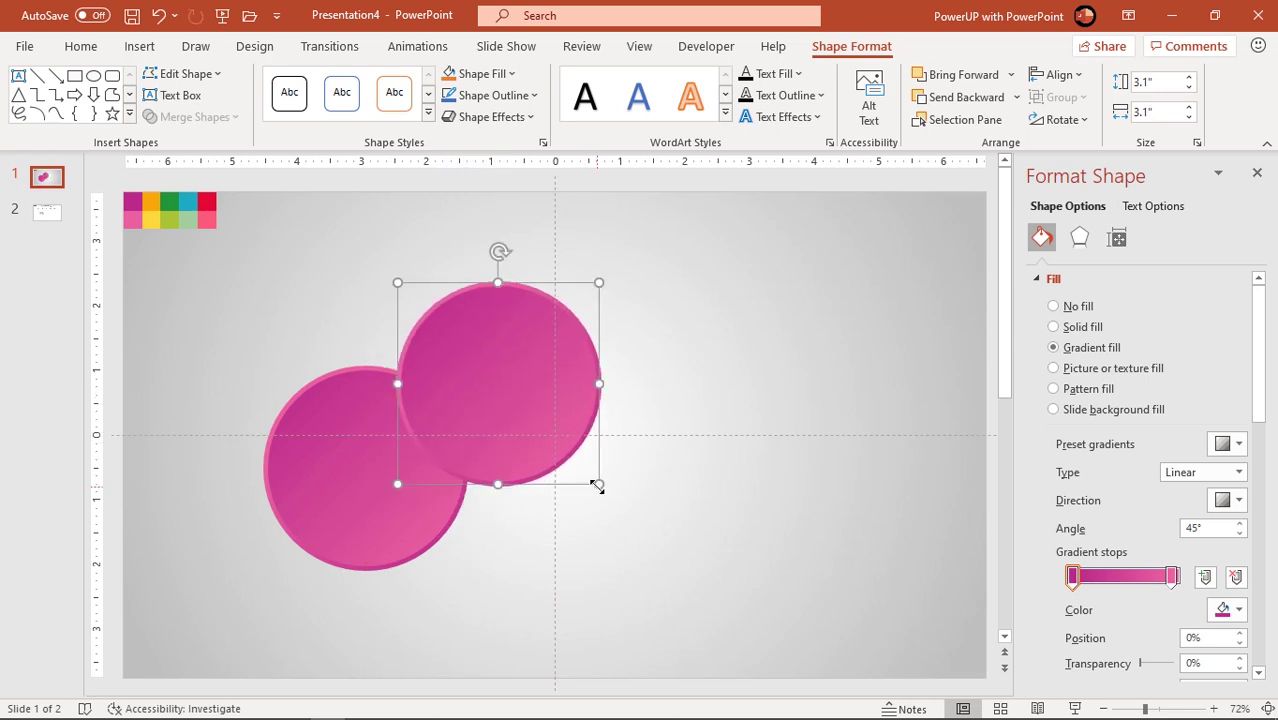
drag(596, 481, 571, 455)
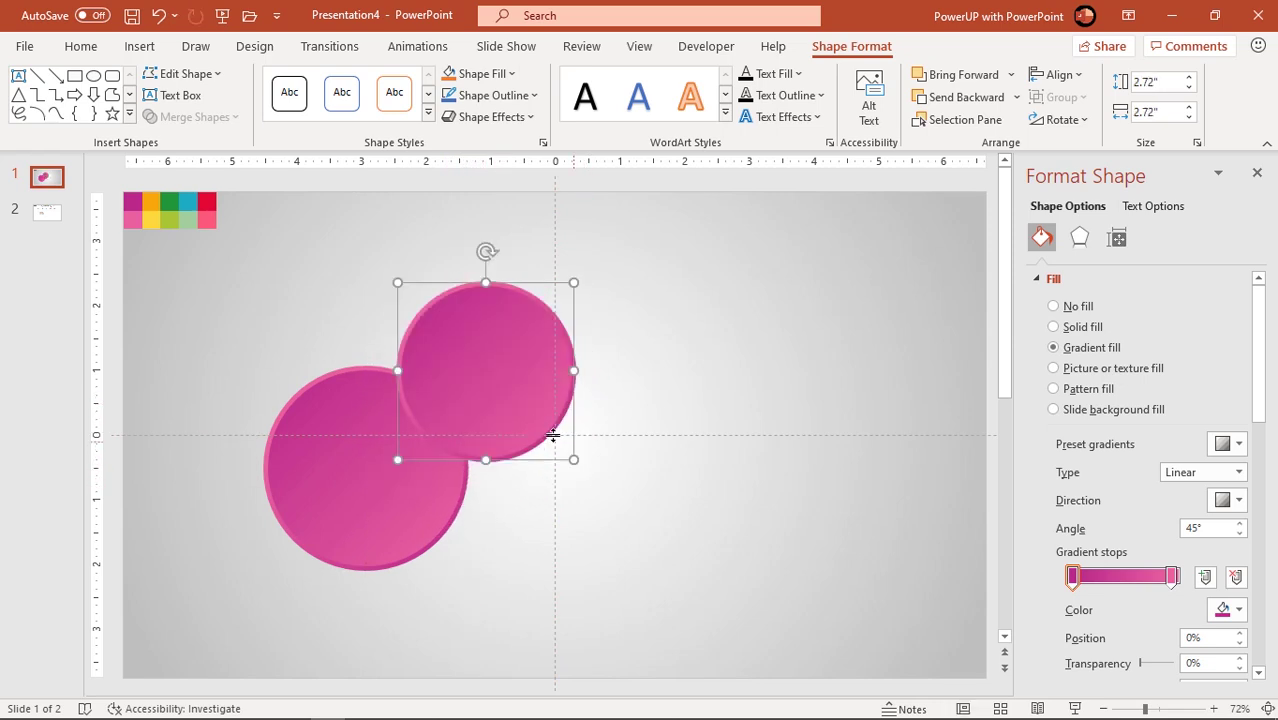
drag(499, 398, 622, 512)
Duplicate three progressively smaller circles stepping down and right, ending at the right edge
click(644, 500)
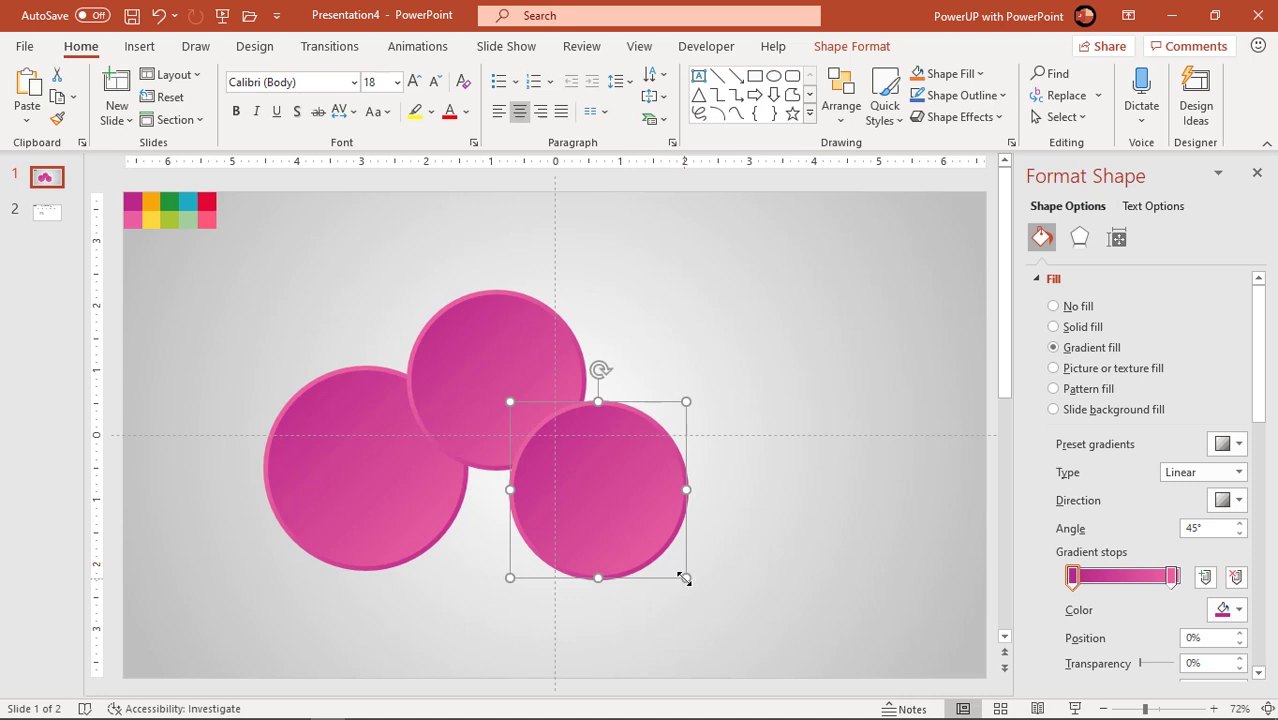
drag(684, 578, 674, 565)
drag(619, 522, 717, 549)
click(736, 540)
click(662, 514)
drag(737, 597, 713, 565)
drag(670, 536, 806, 475)
click(836, 588)
click(747, 579)
drag(862, 537, 842, 506)
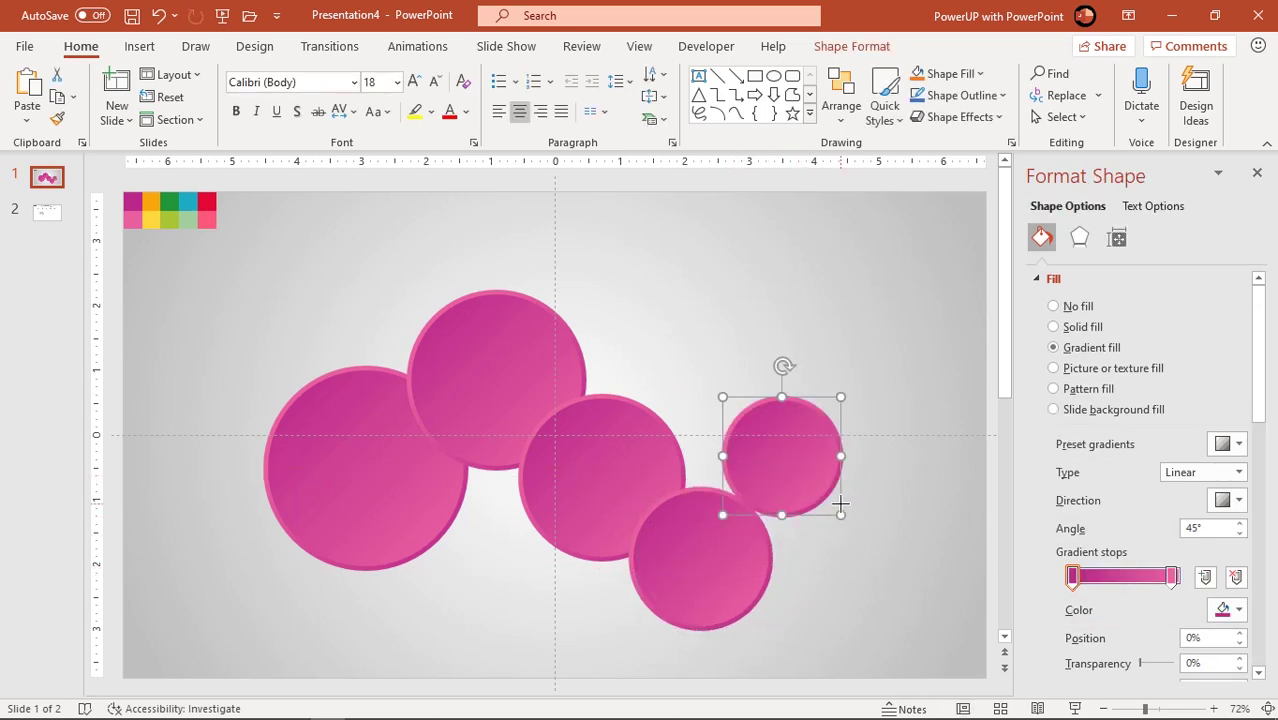
drag(766, 468, 771, 497)
Select all five circles and move them up together
shift+click(691, 574)
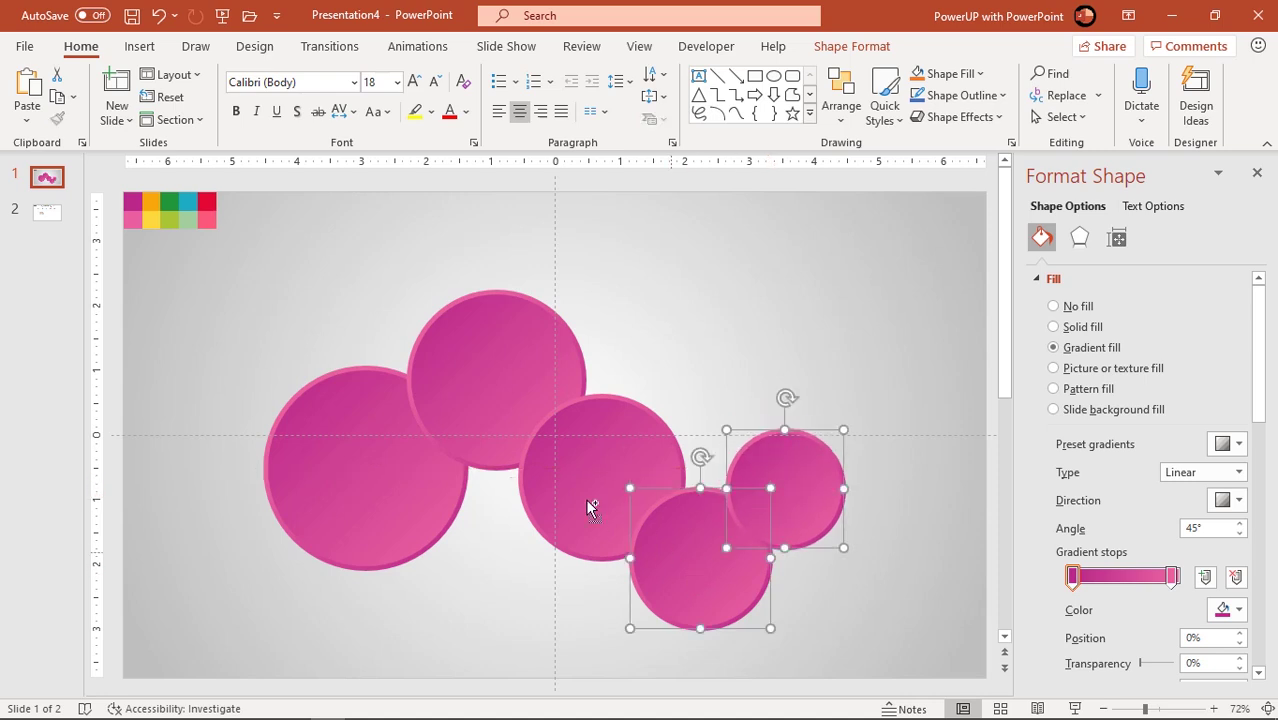
shift+click(582, 482)
shift+click(470, 357)
shift+click(368, 480)
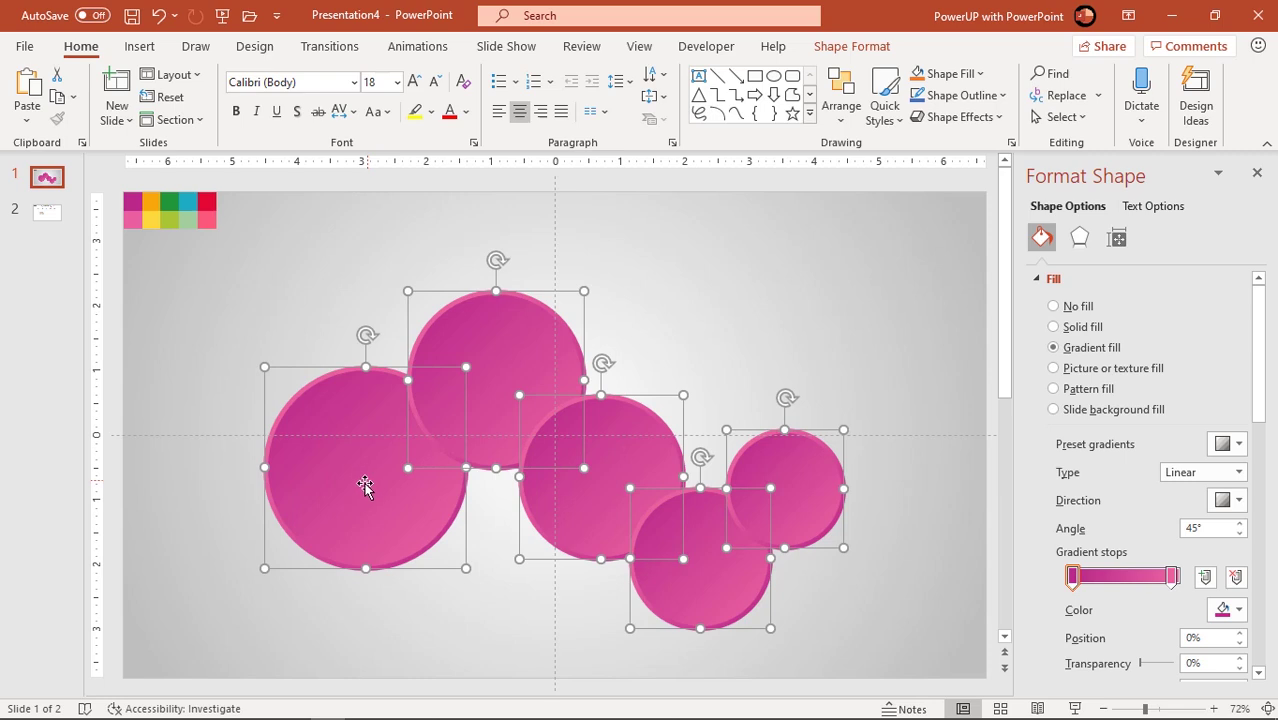
drag(365, 485, 356, 452)
click(427, 594)
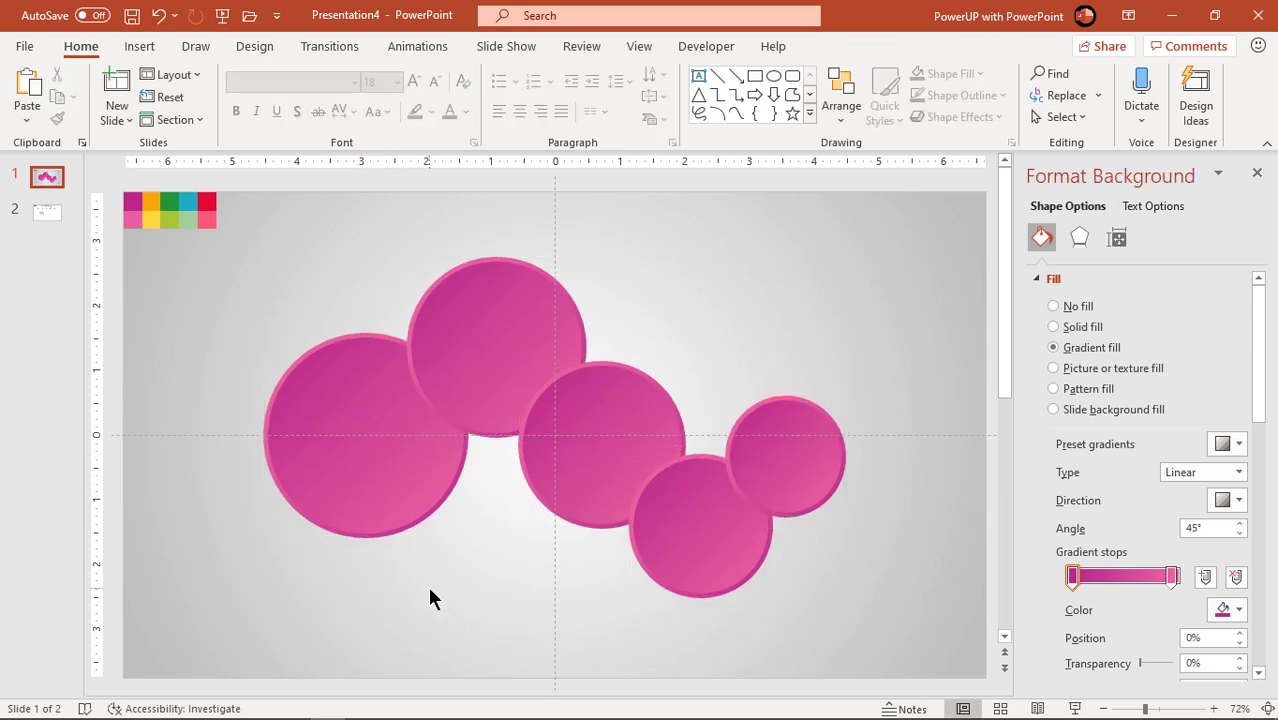
Sample orange and yellow from the colour strip for the top circle's fill gradient
click(500, 347)
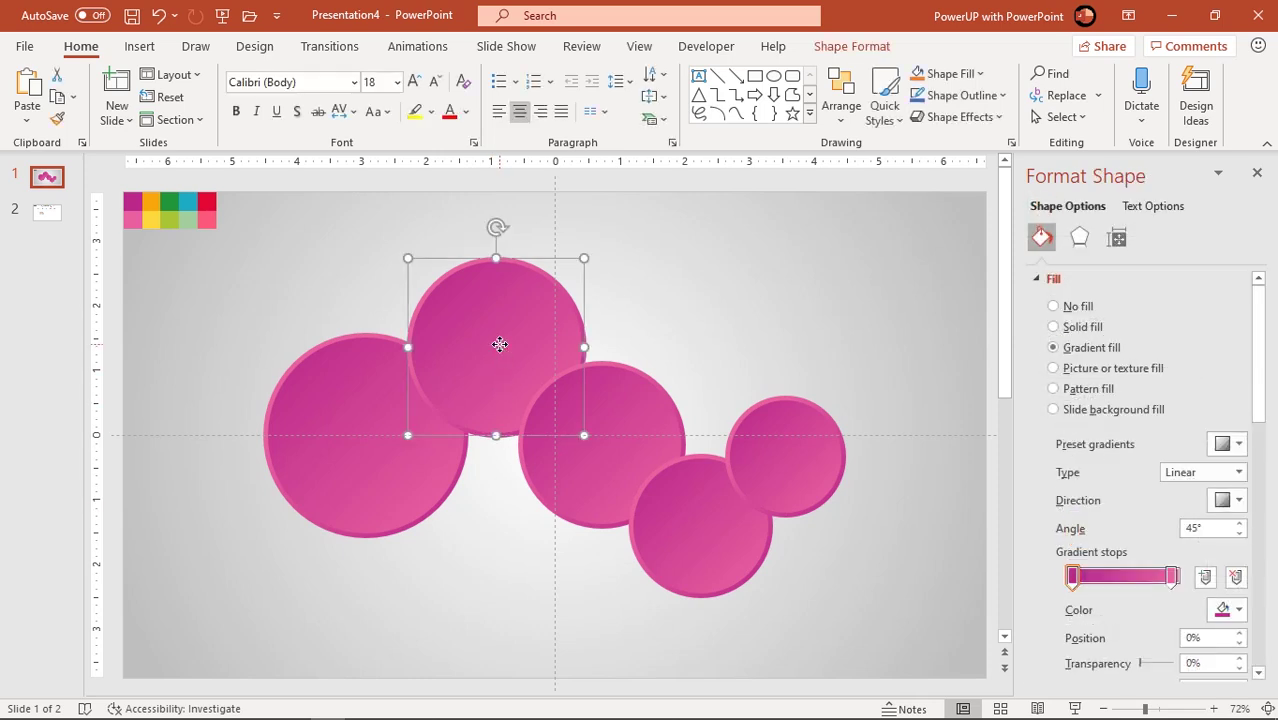
click(1217, 612)
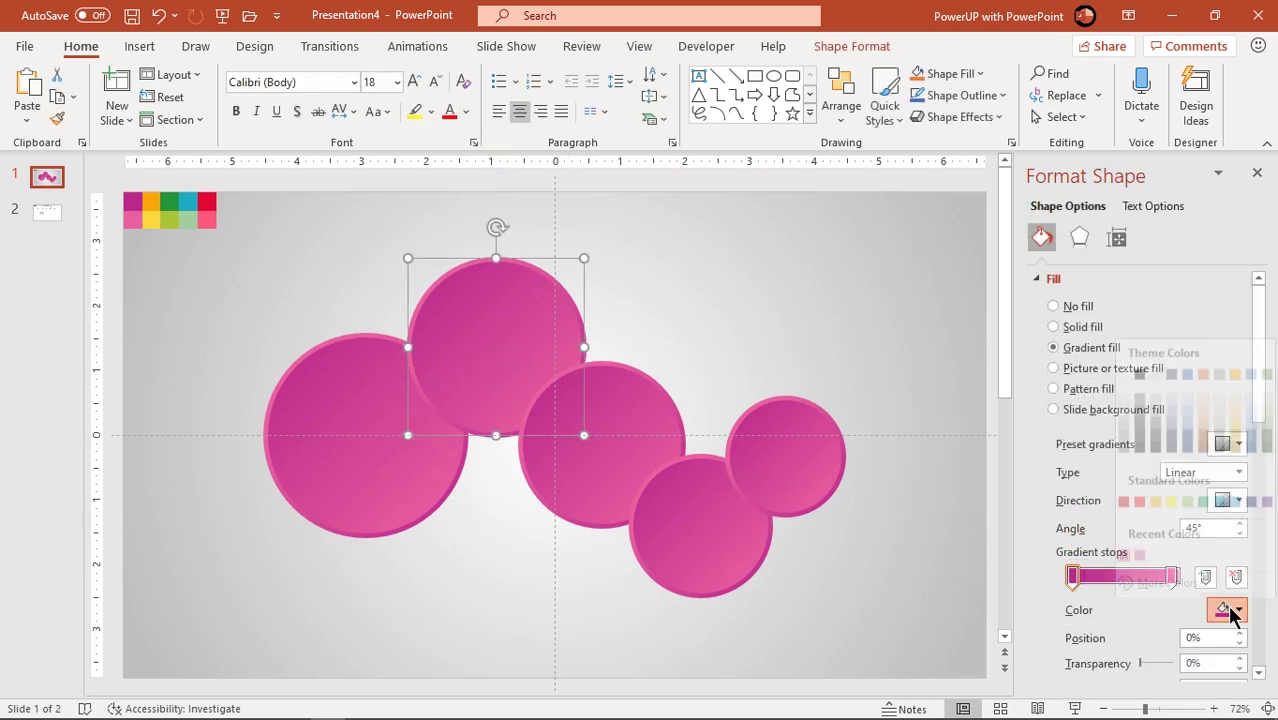
click(1192, 584)
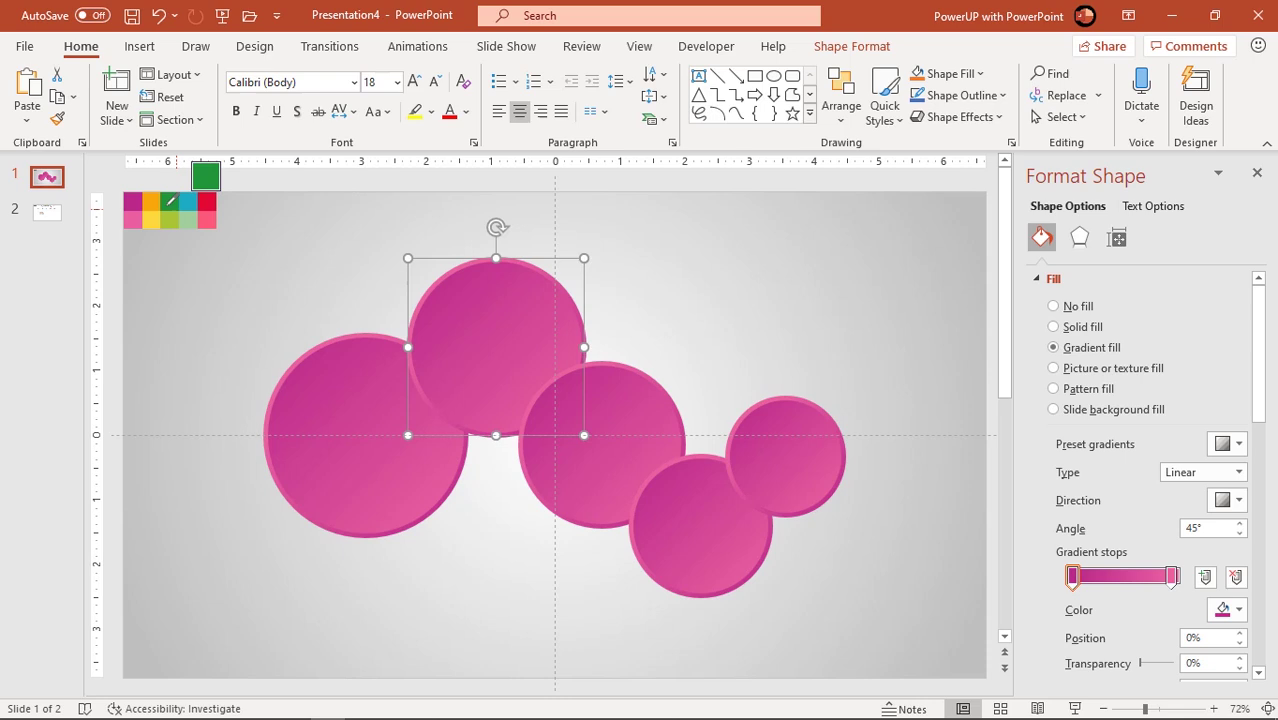
click(151, 202)
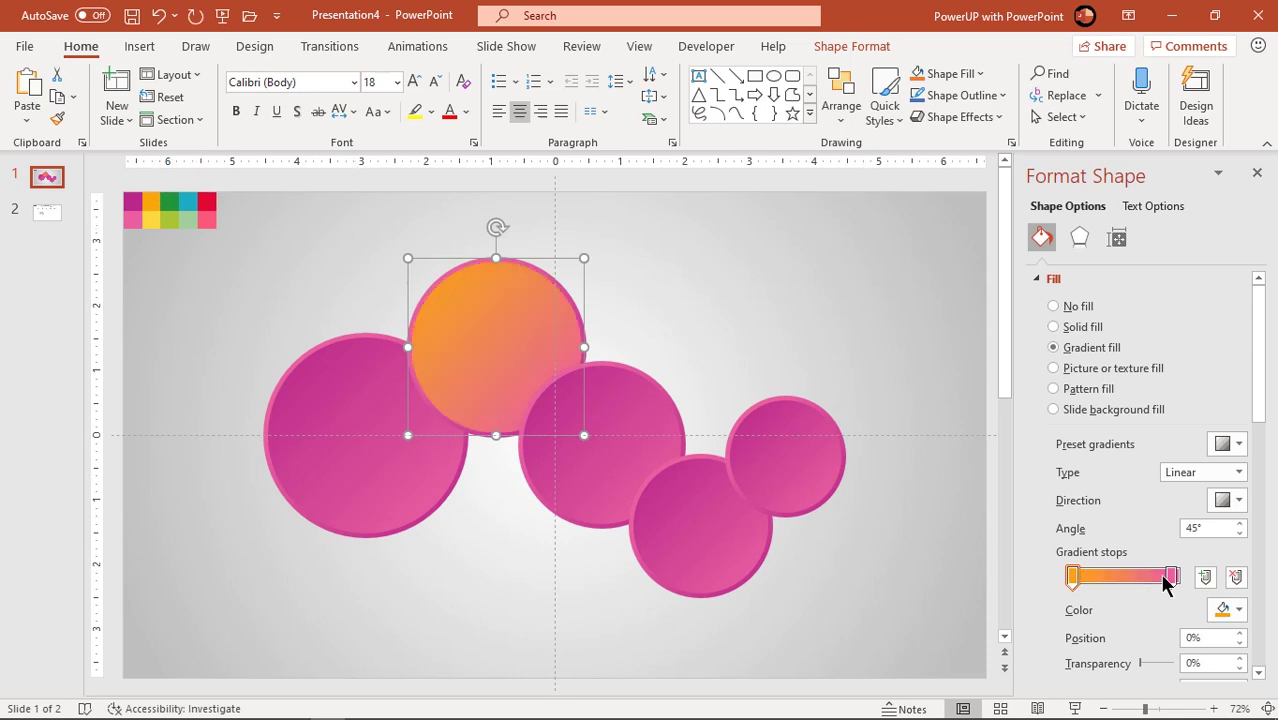
click(1222, 609)
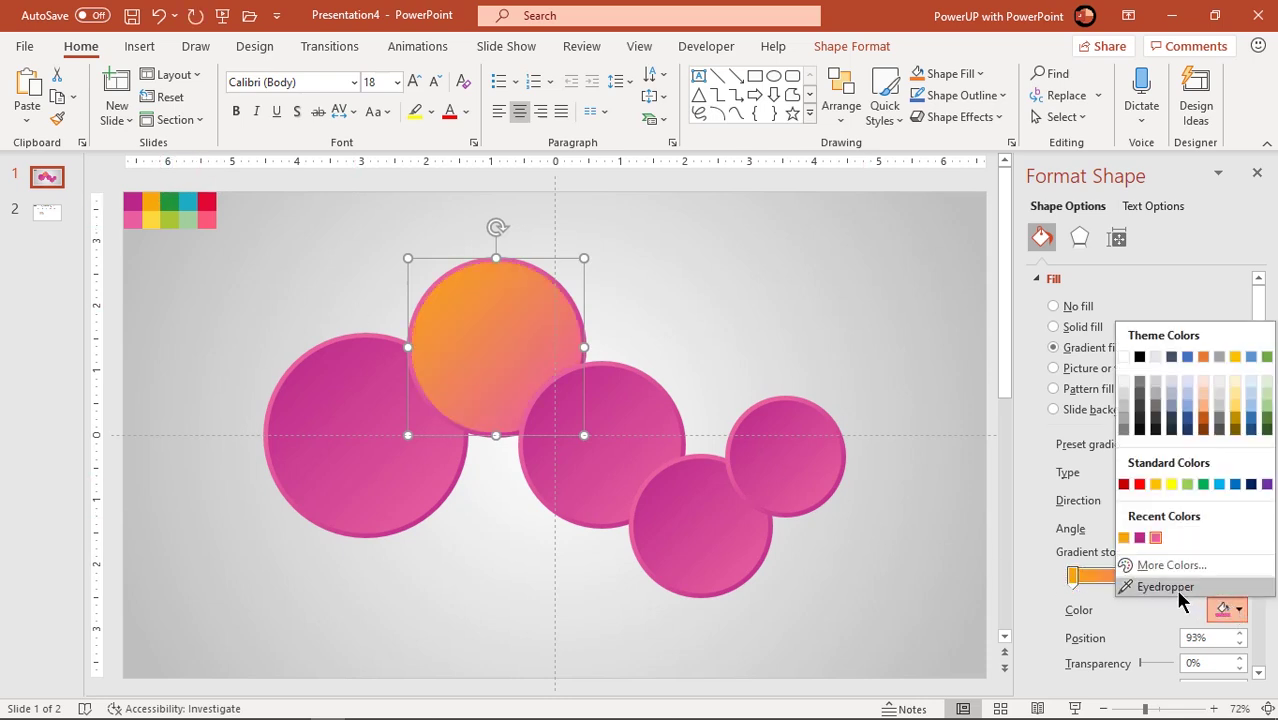
click(1178, 589)
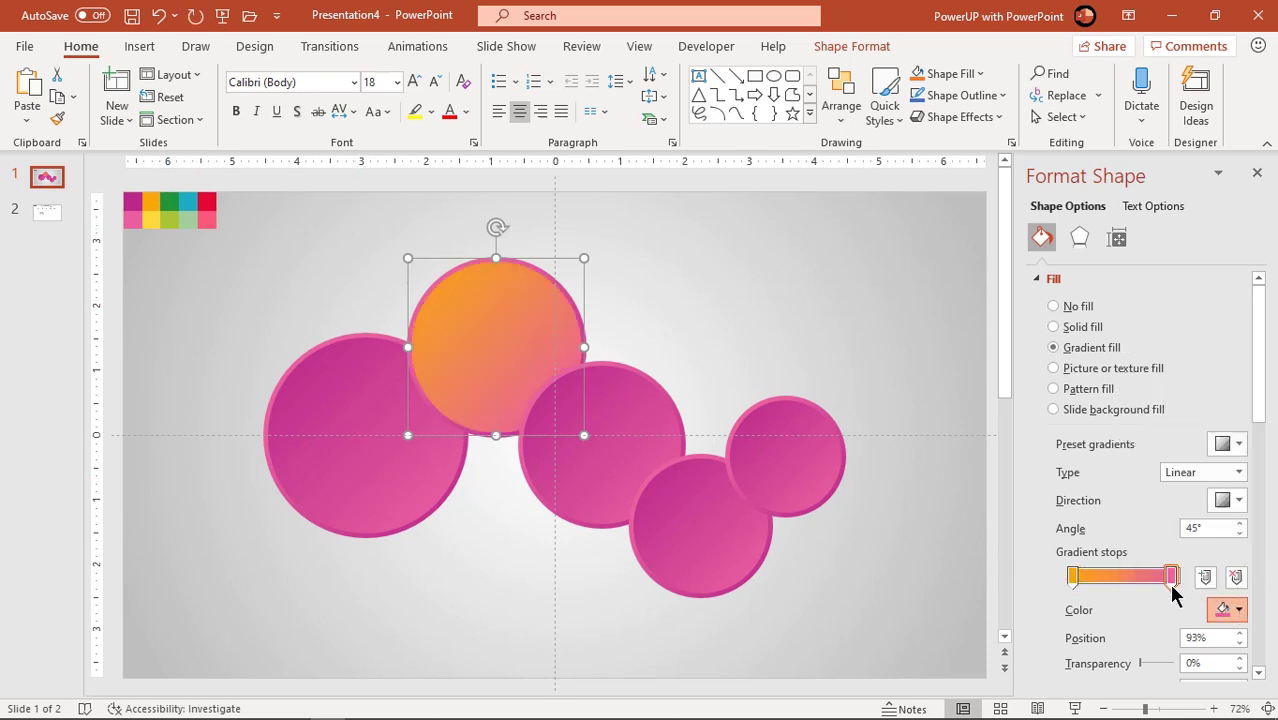
click(152, 215)
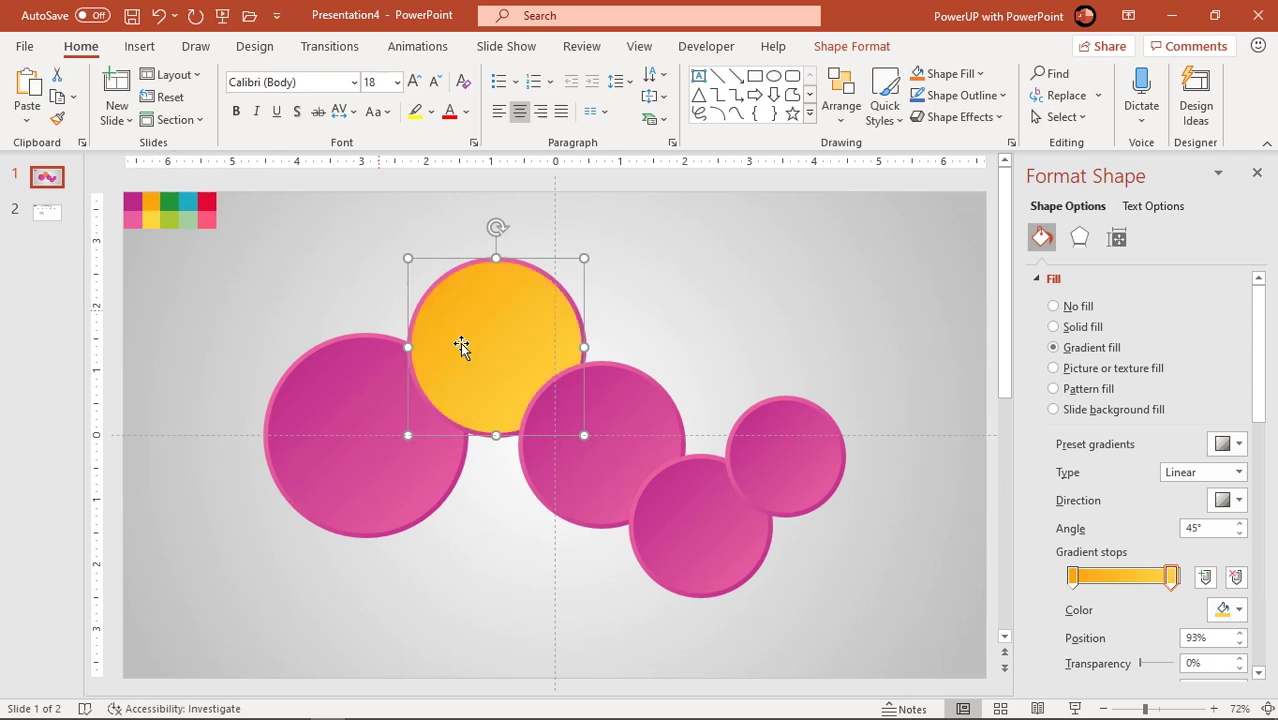
Set the top circle's outline gradient stops to orange and yellow-orange
click(1040, 279)
click(1230, 573)
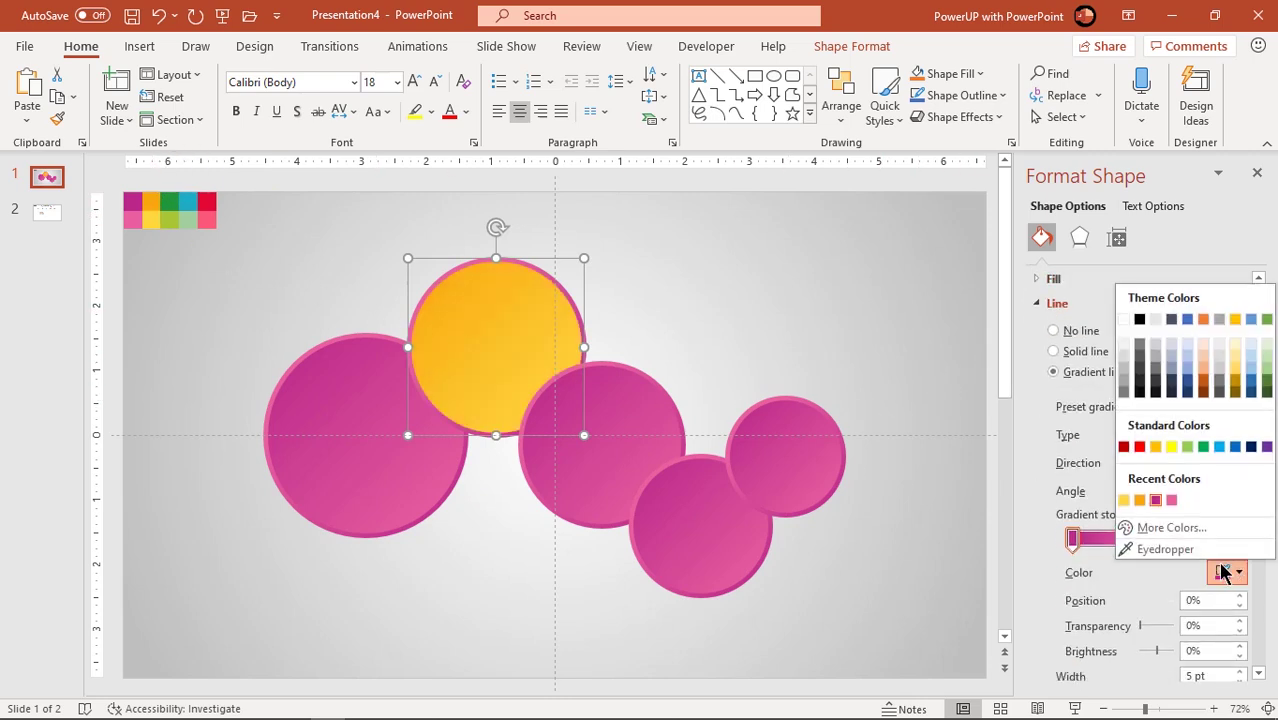
click(1141, 500)
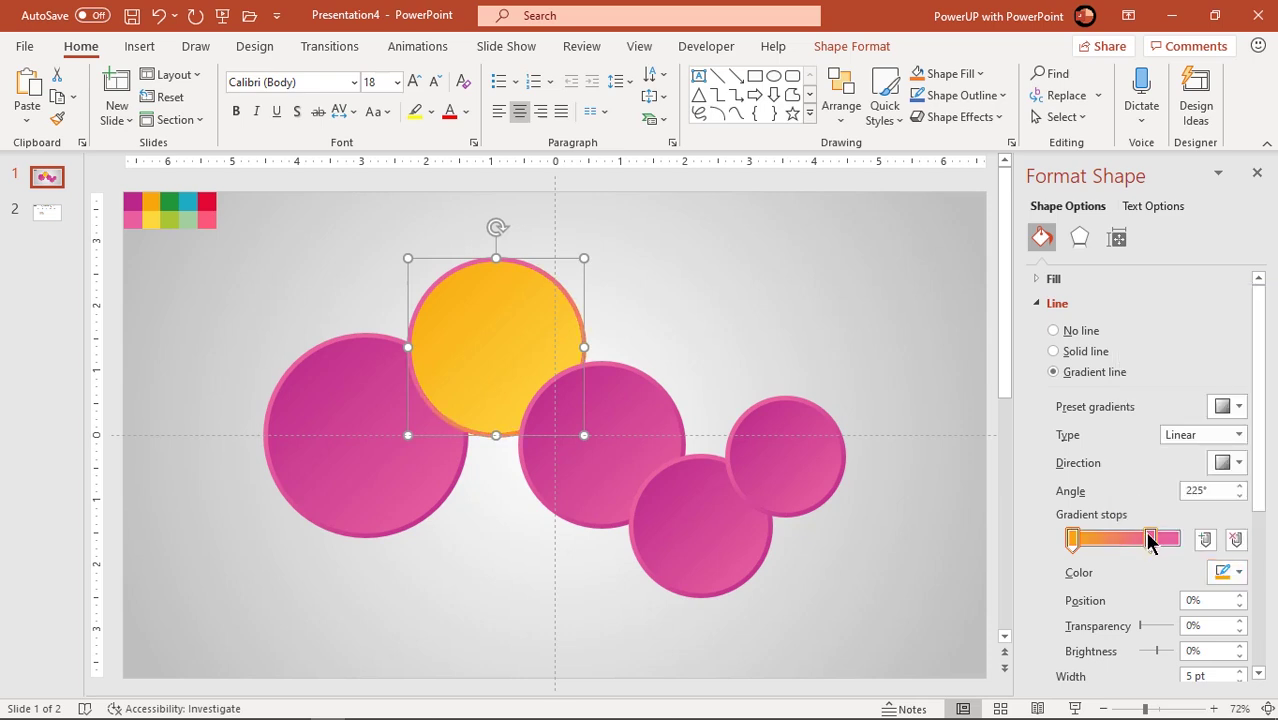
click(1237, 573)
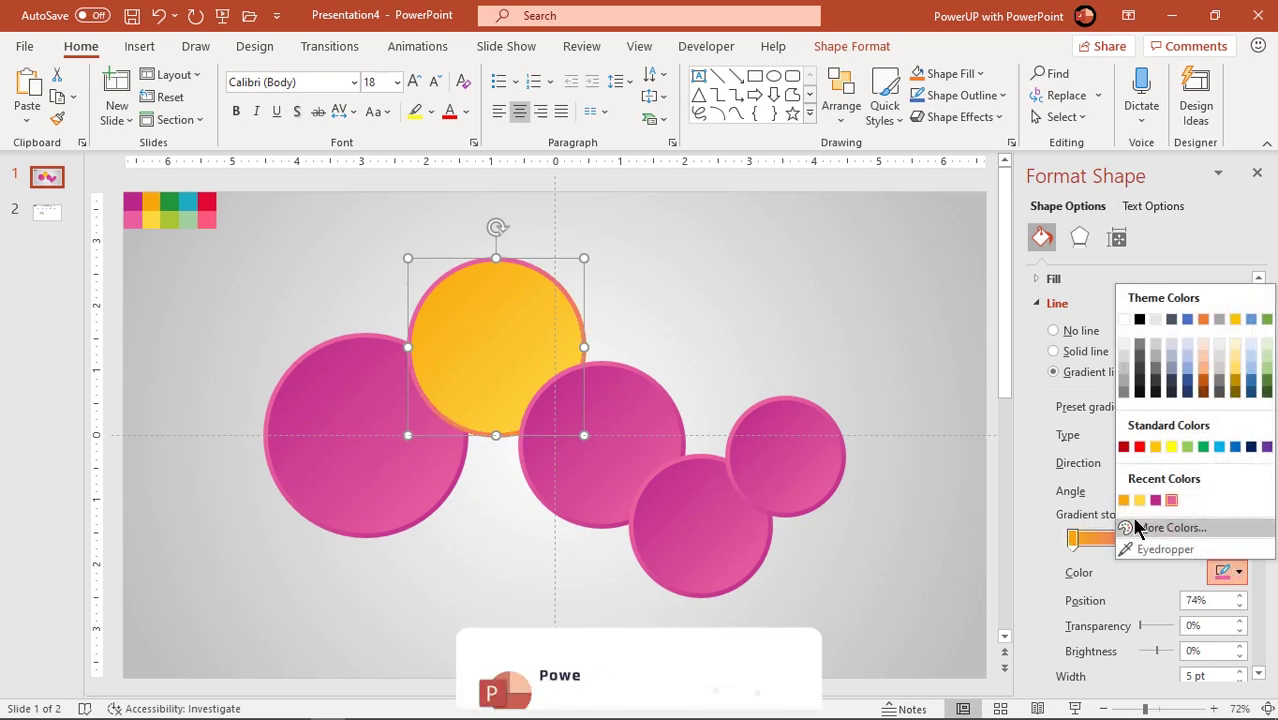
click(1142, 502)
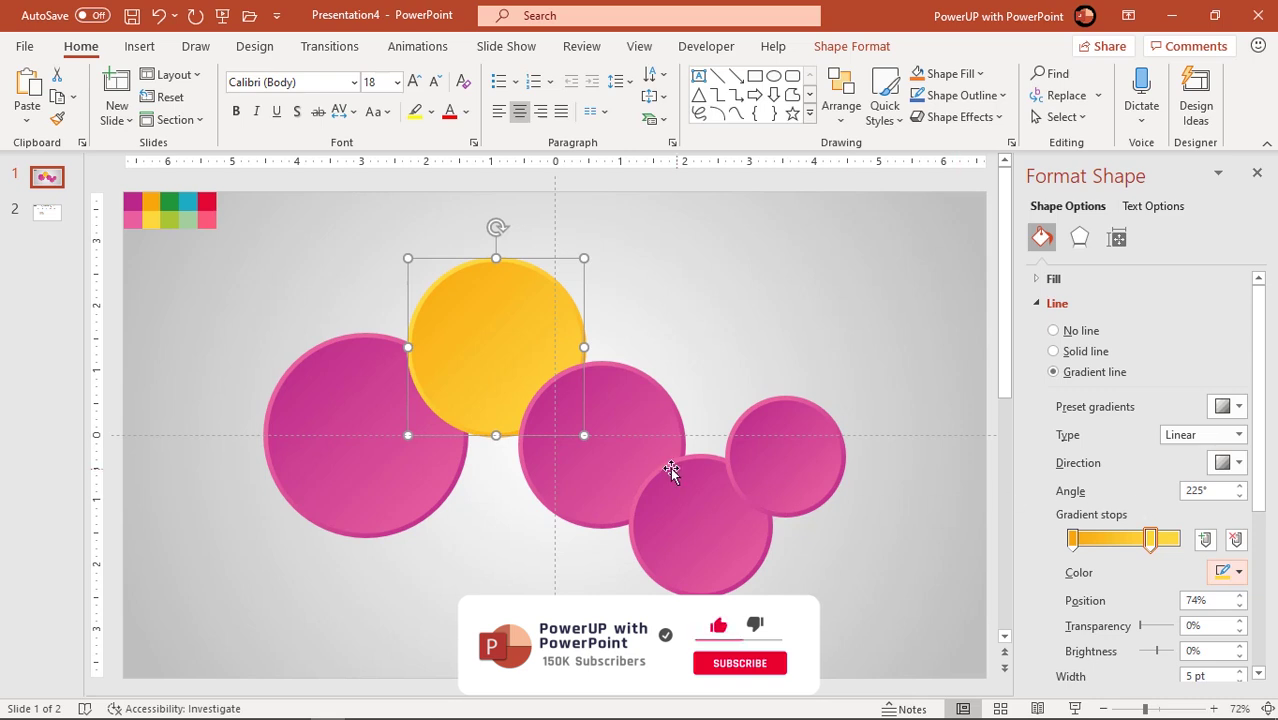
Sample light and dark green from the colour strip for the middle circle's outline gradient
click(622, 442)
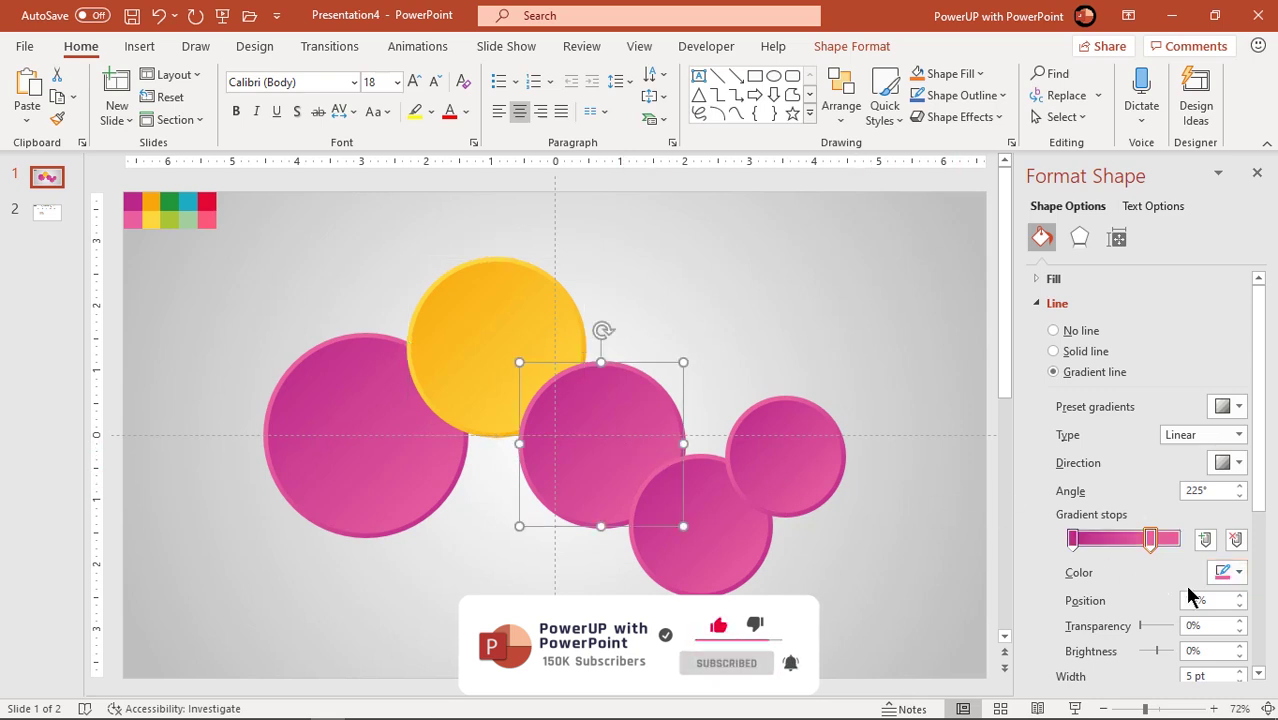
click(1237, 573)
click(1150, 545)
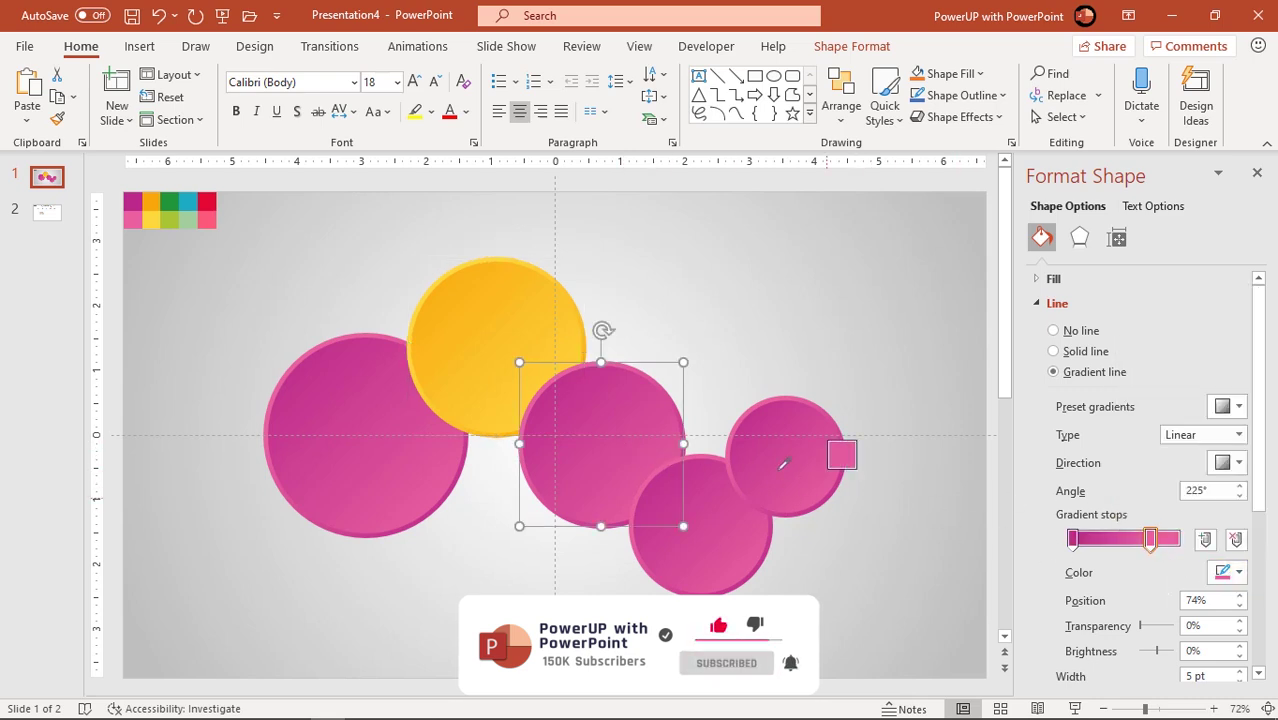
click(178, 217)
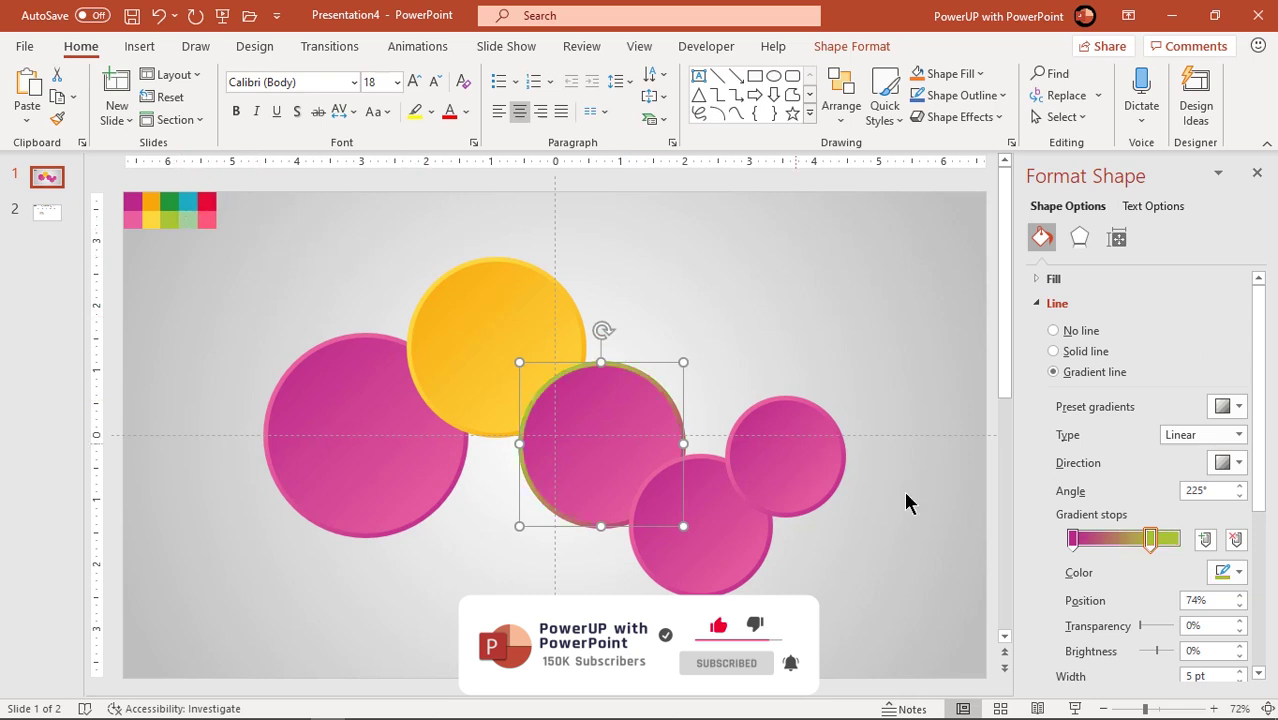
click(1072, 540)
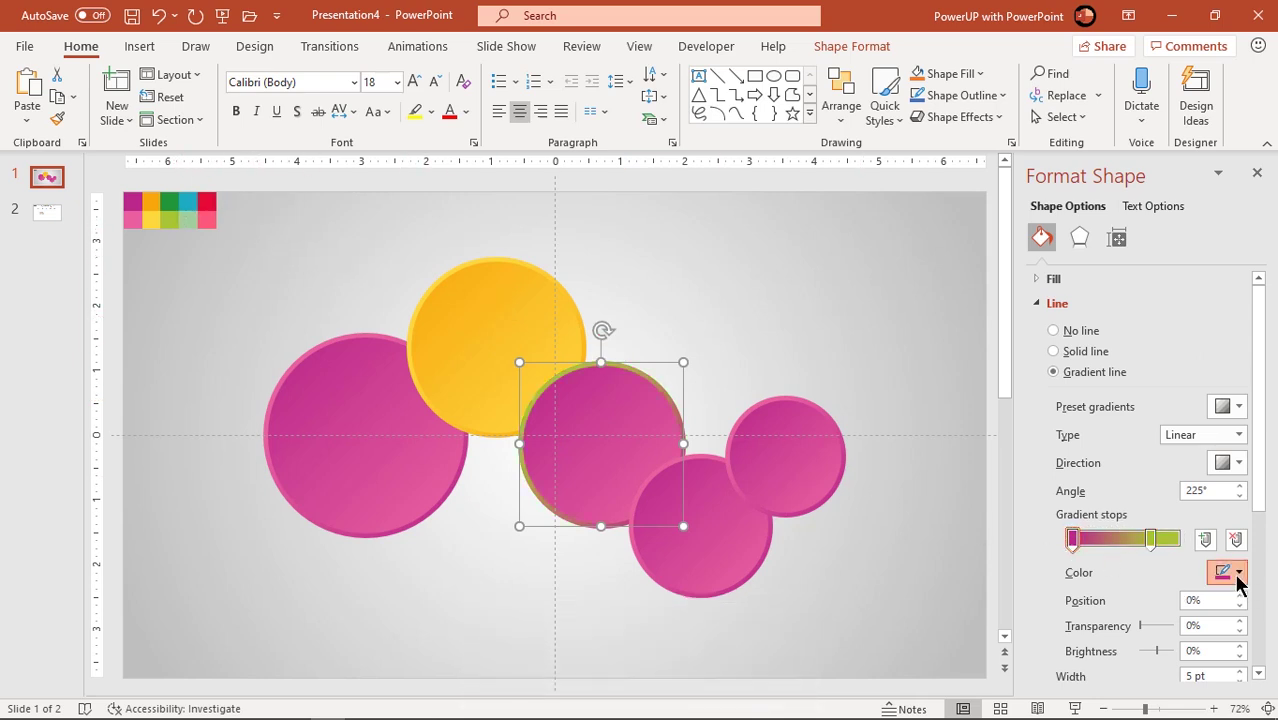
click(1237, 573)
click(1165, 549)
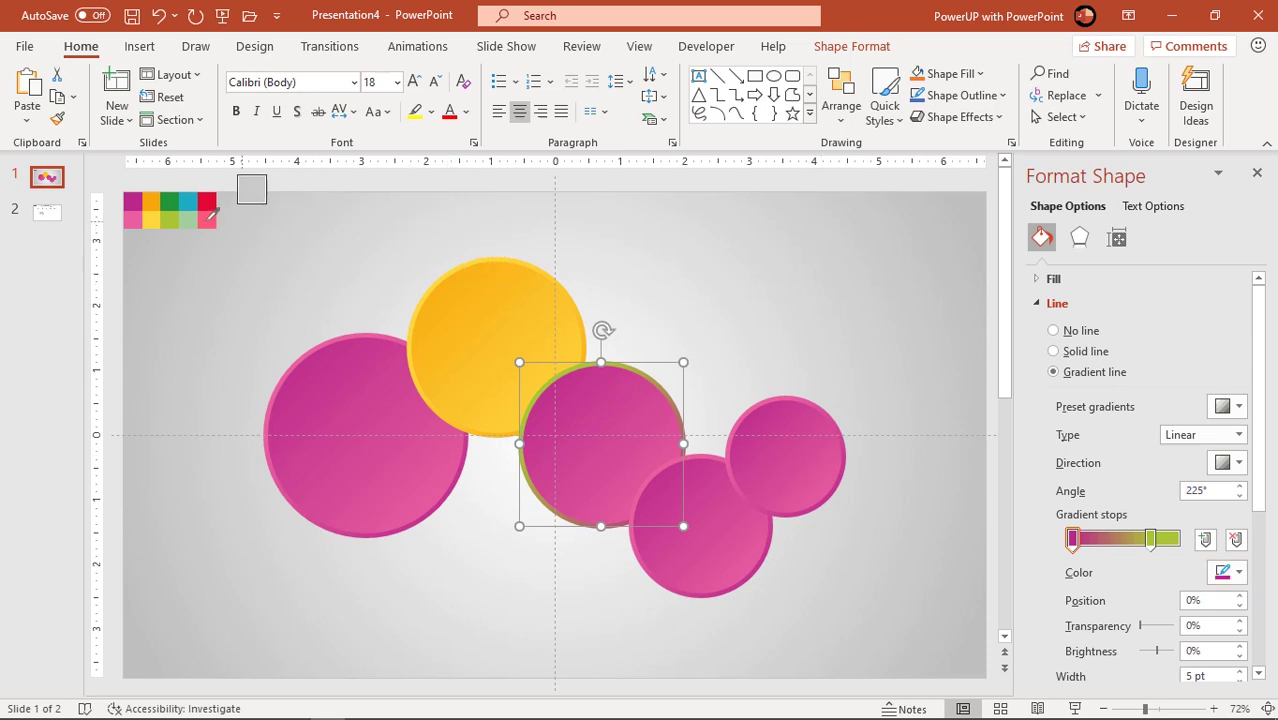
click(174, 203)
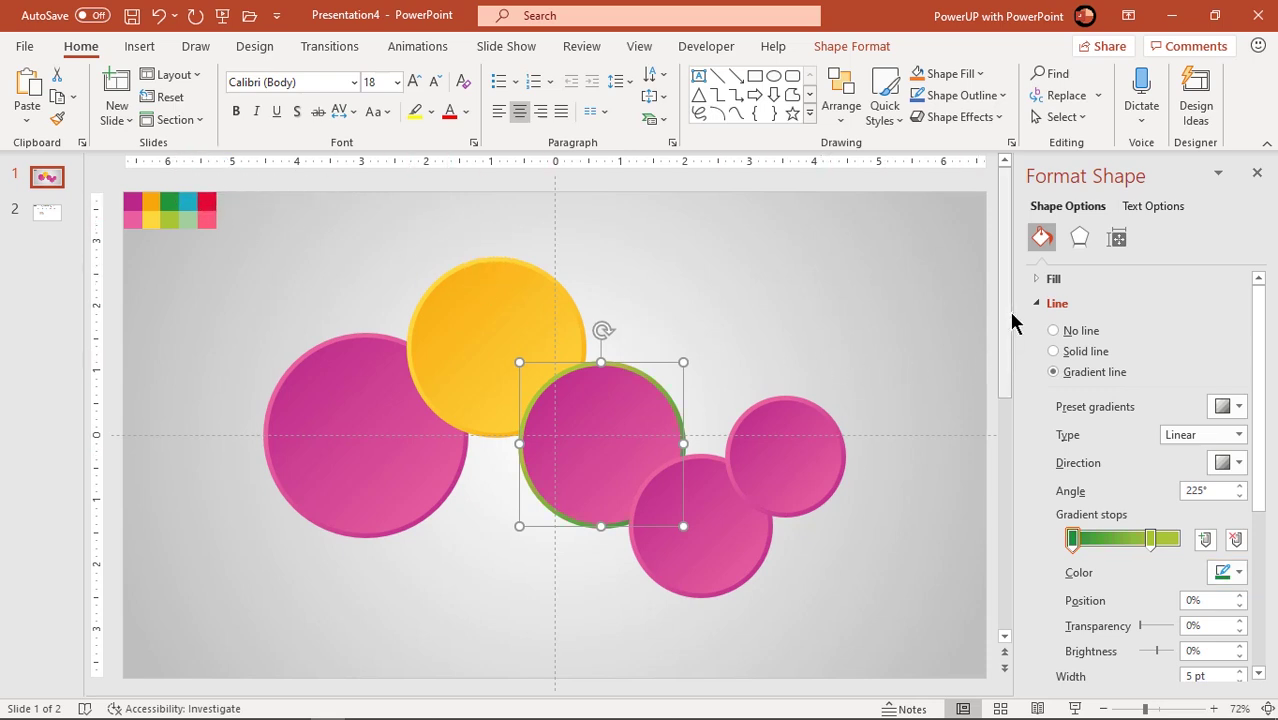
Set the middle circle's fill gradient stops to green and yellow-green
click(1040, 304)
click(1039, 281)
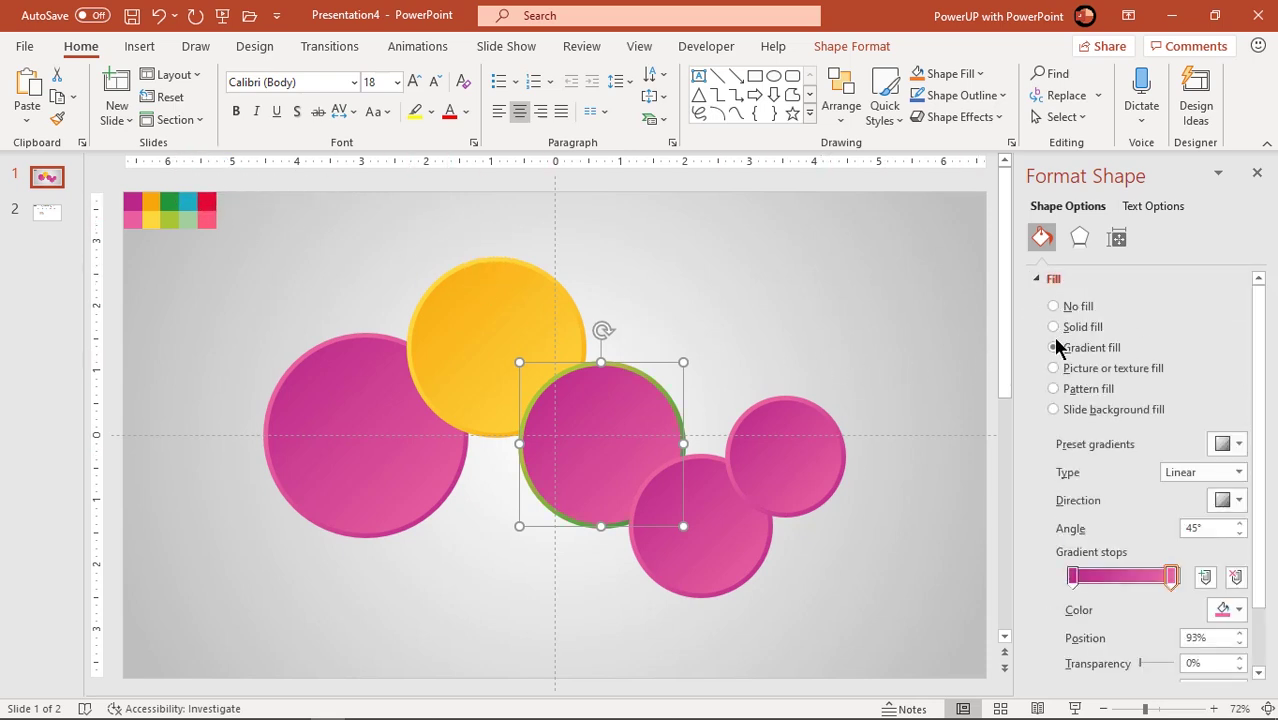
click(1228, 612)
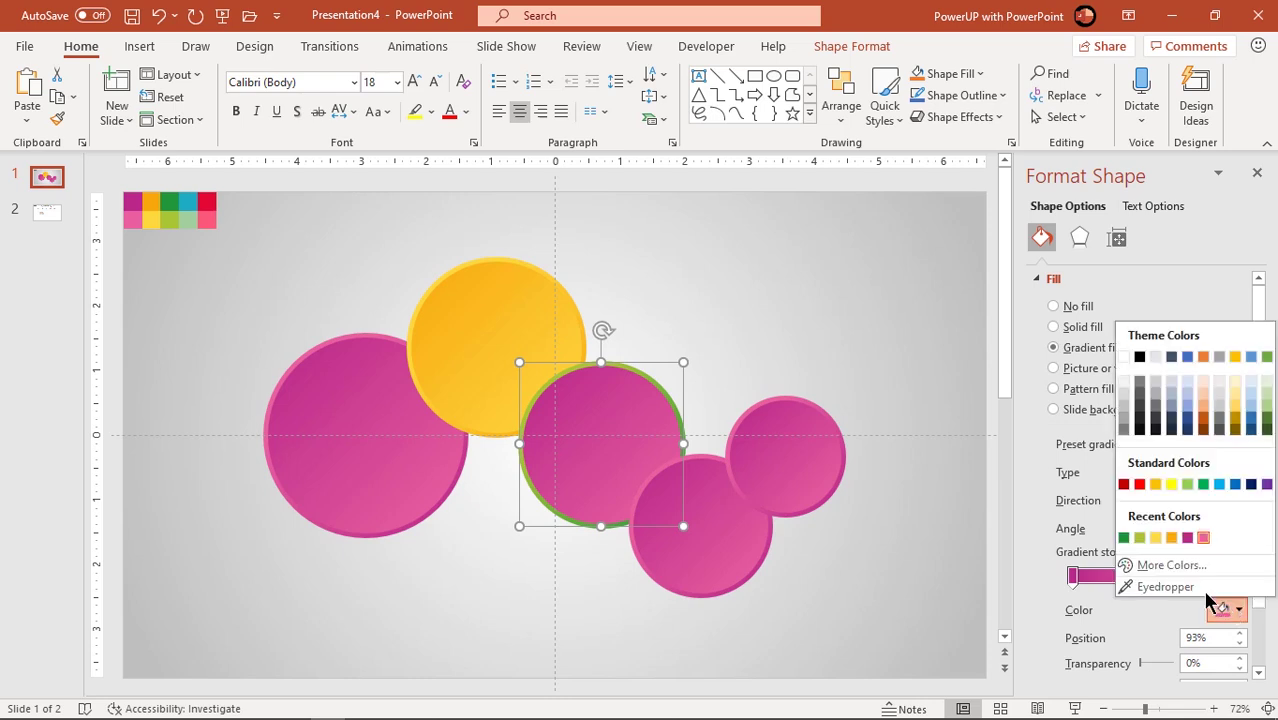
click(1141, 538)
click(1077, 578)
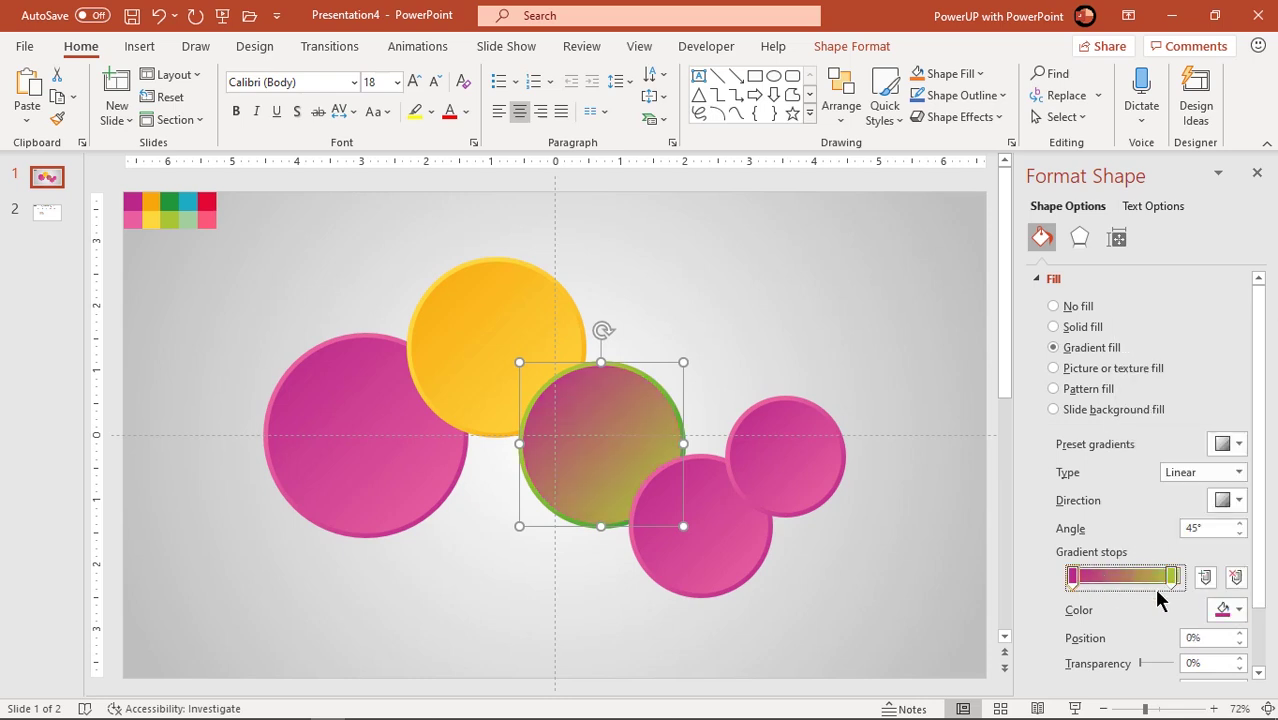
click(1228, 612)
click(1138, 538)
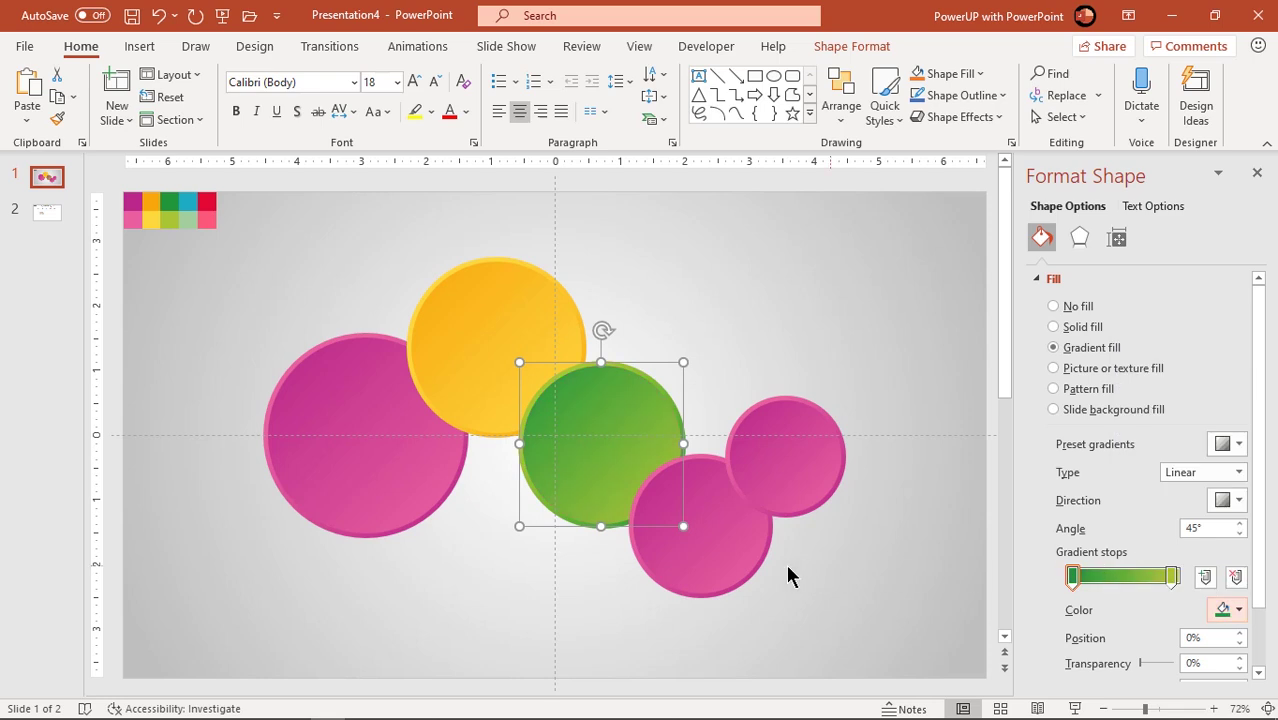
click(710, 560)
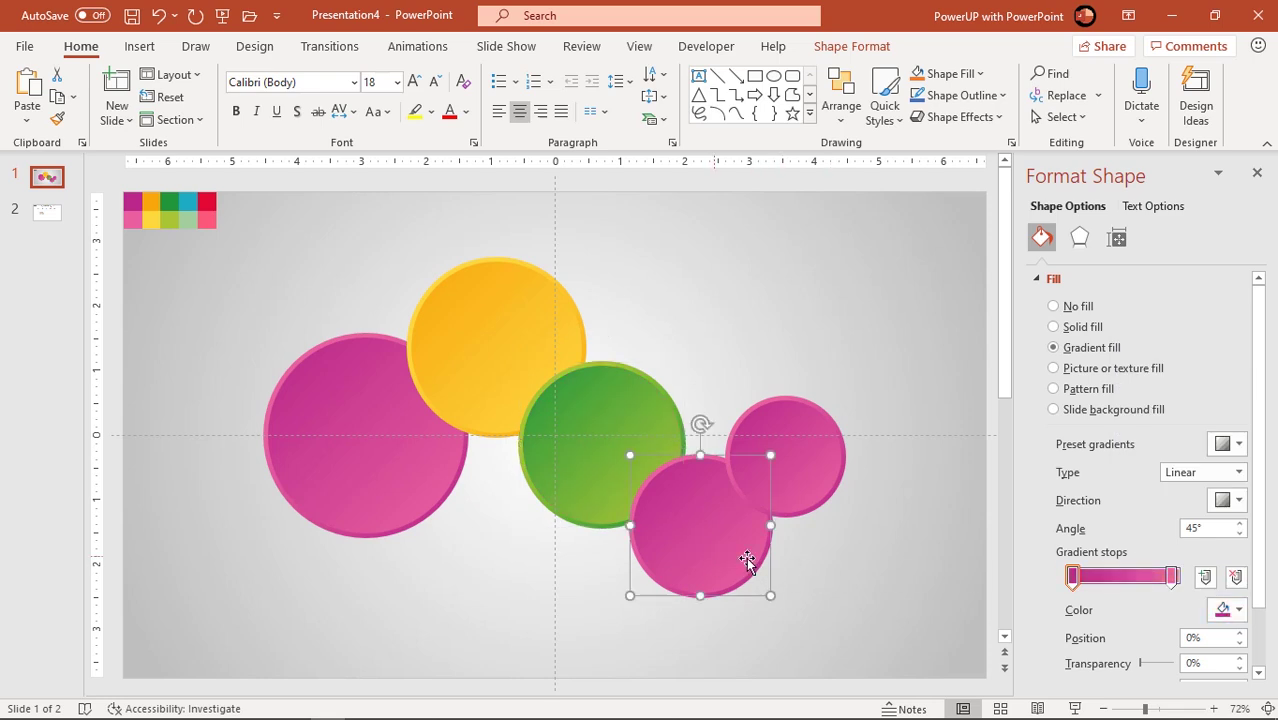
Sample blue and light green from the swatches for the lower circle's fill gradient
click(1238, 612)
click(1152, 583)
click(188, 201)
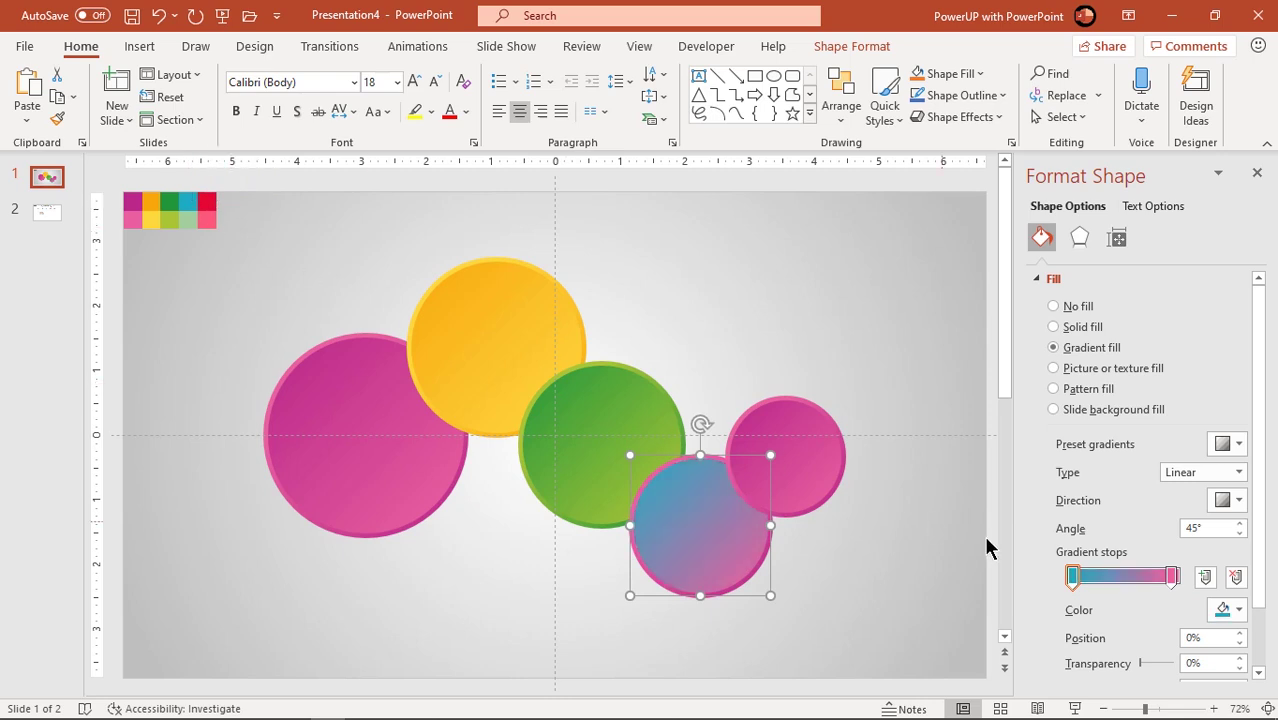
click(1172, 577)
click(1238, 610)
click(1150, 583)
click(187, 220)
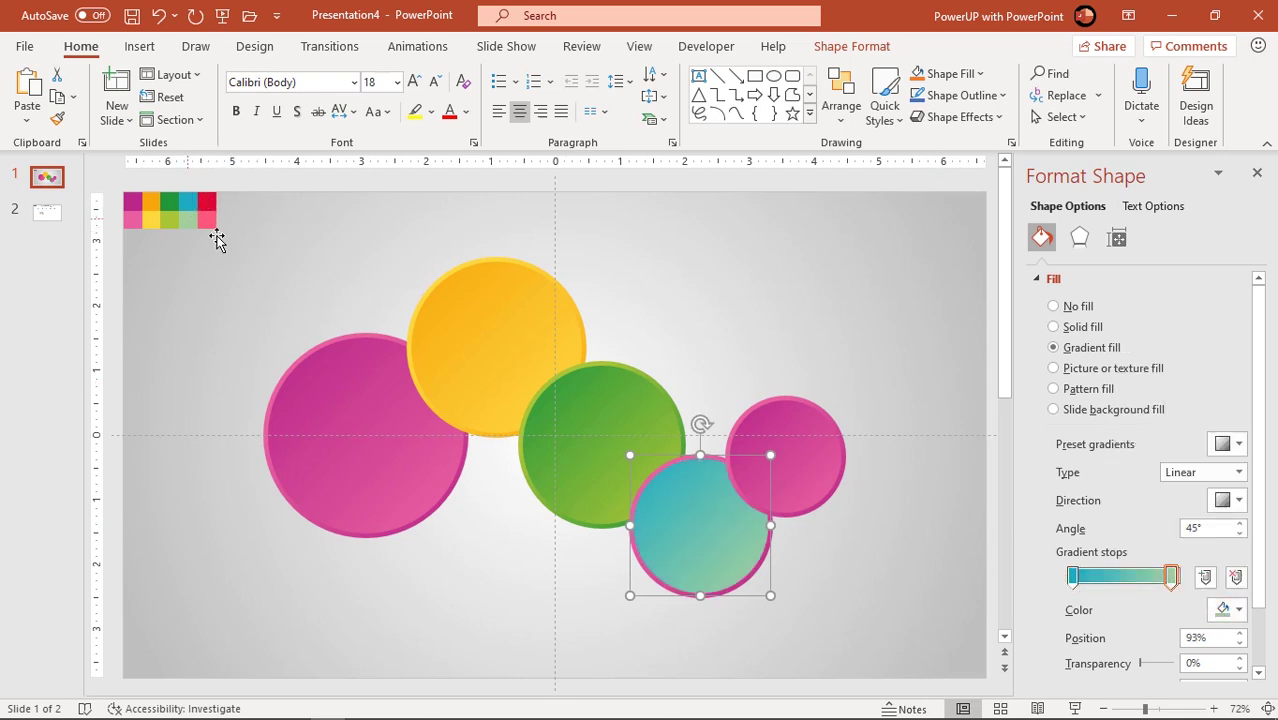
Make the lower circle's outline gradient start with blue
click(1040, 278)
click(1040, 303)
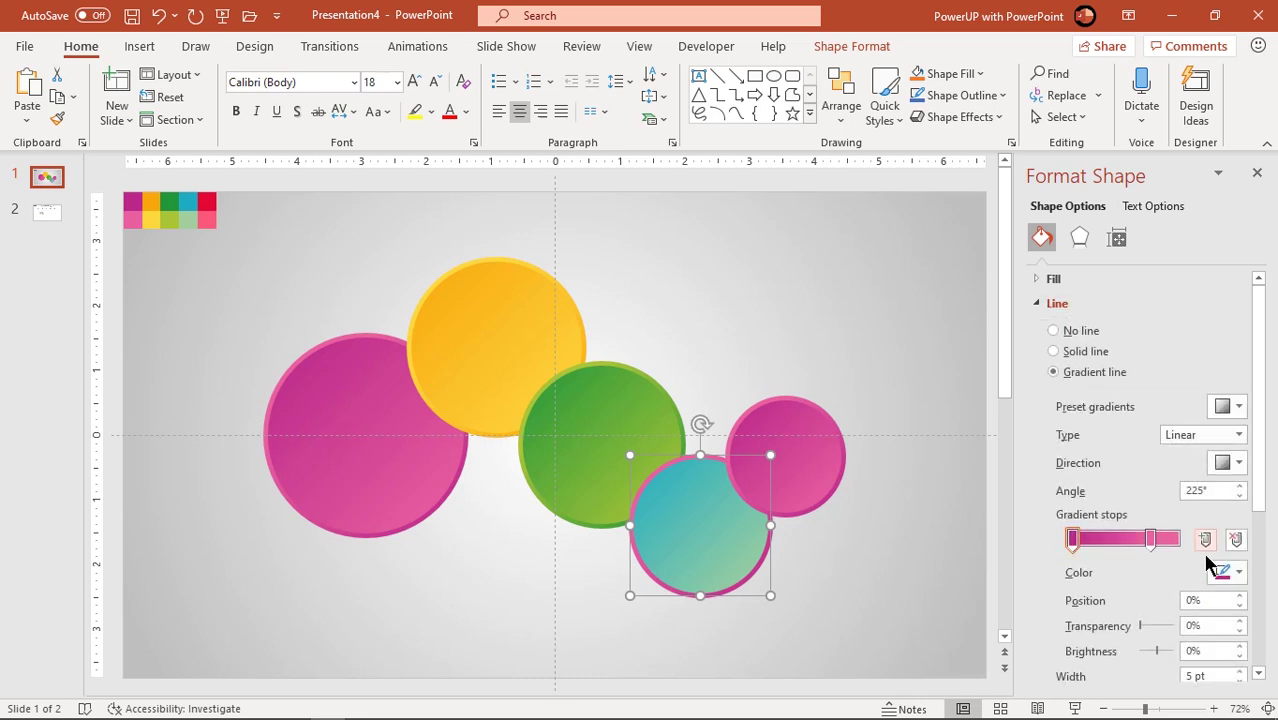
click(1227, 571)
click(1065, 505)
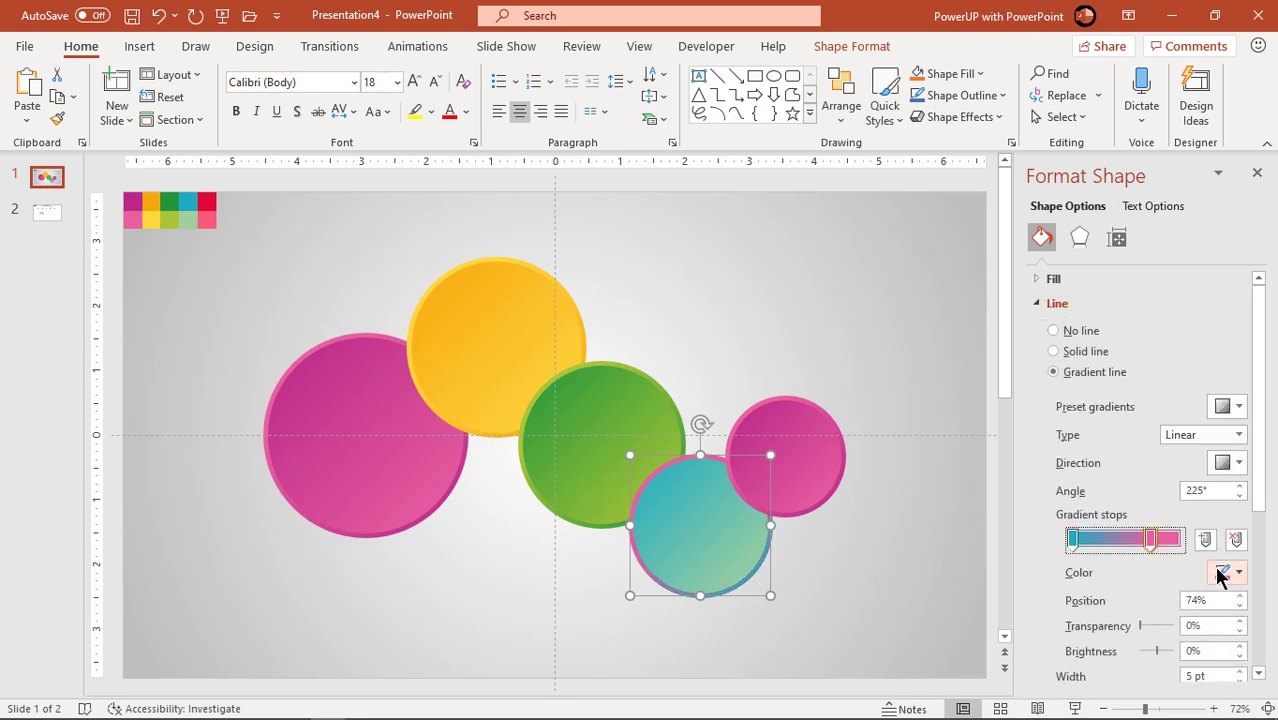
click(1220, 575)
Finish the teal outline with light teal, then sample pink and red for the right circle's outline
click(1141, 505)
click(806, 456)
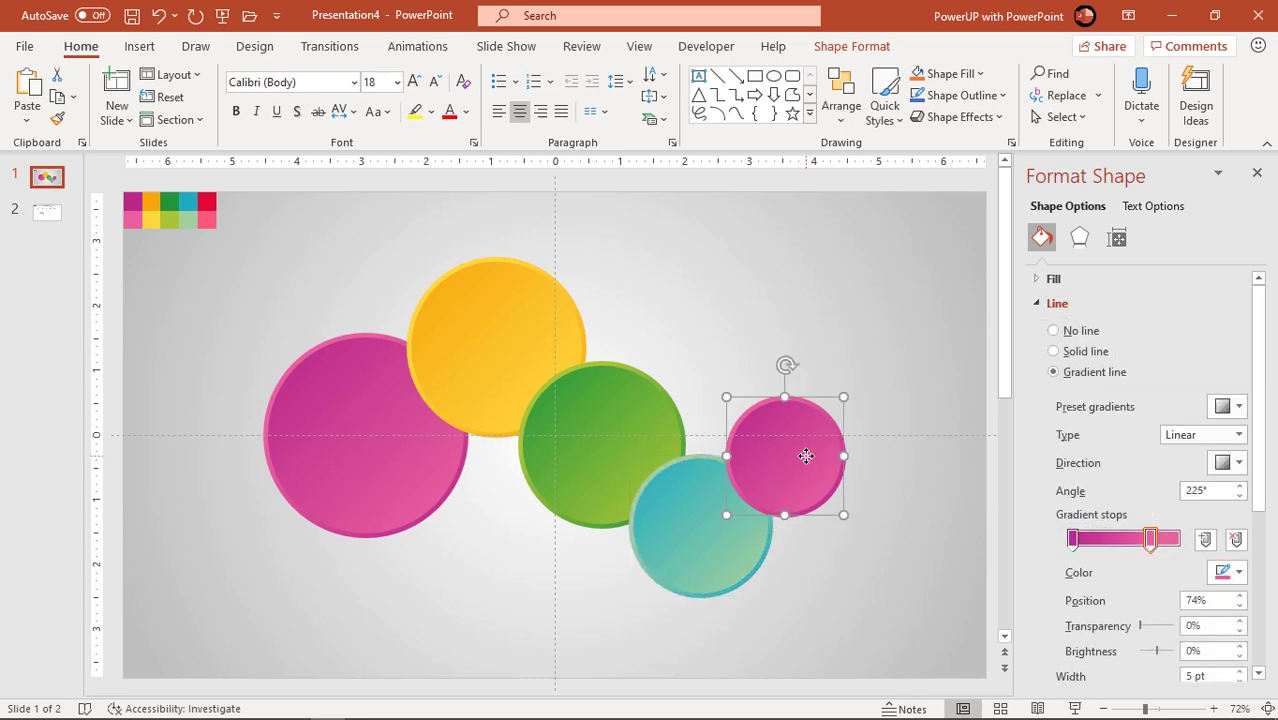
click(1230, 572)
click(1160, 549)
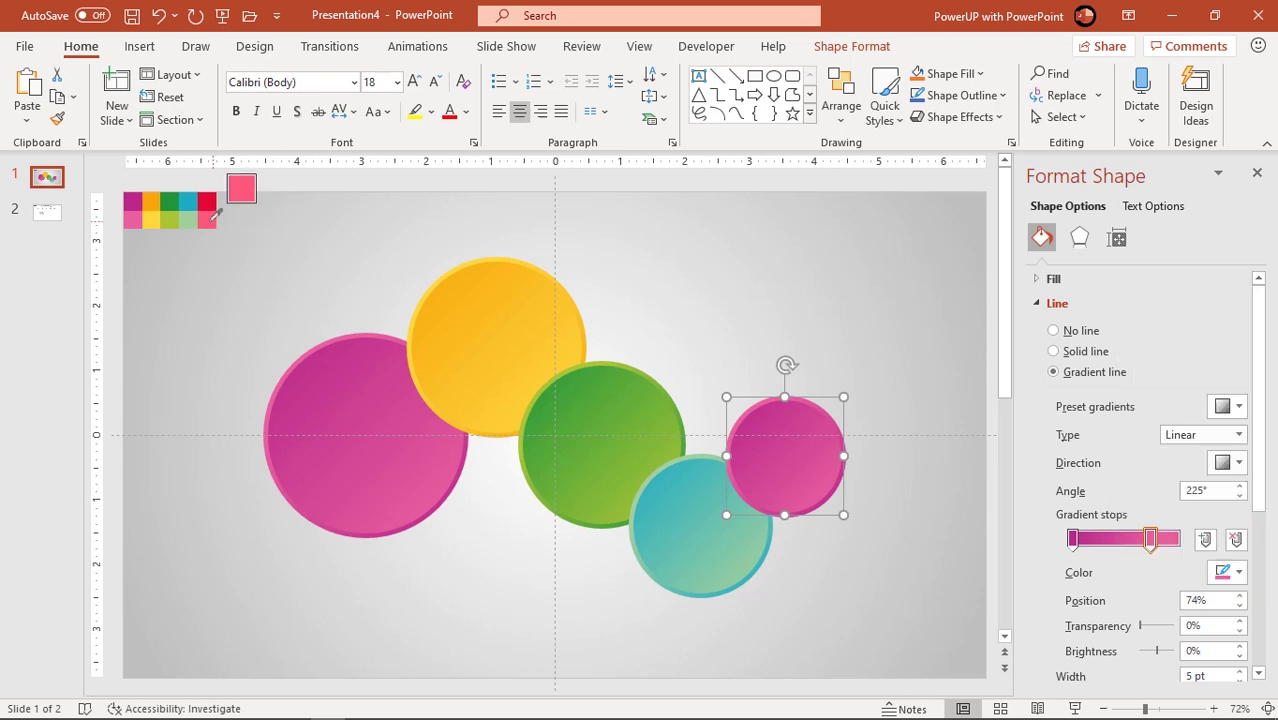
click(213, 215)
click(1072, 540)
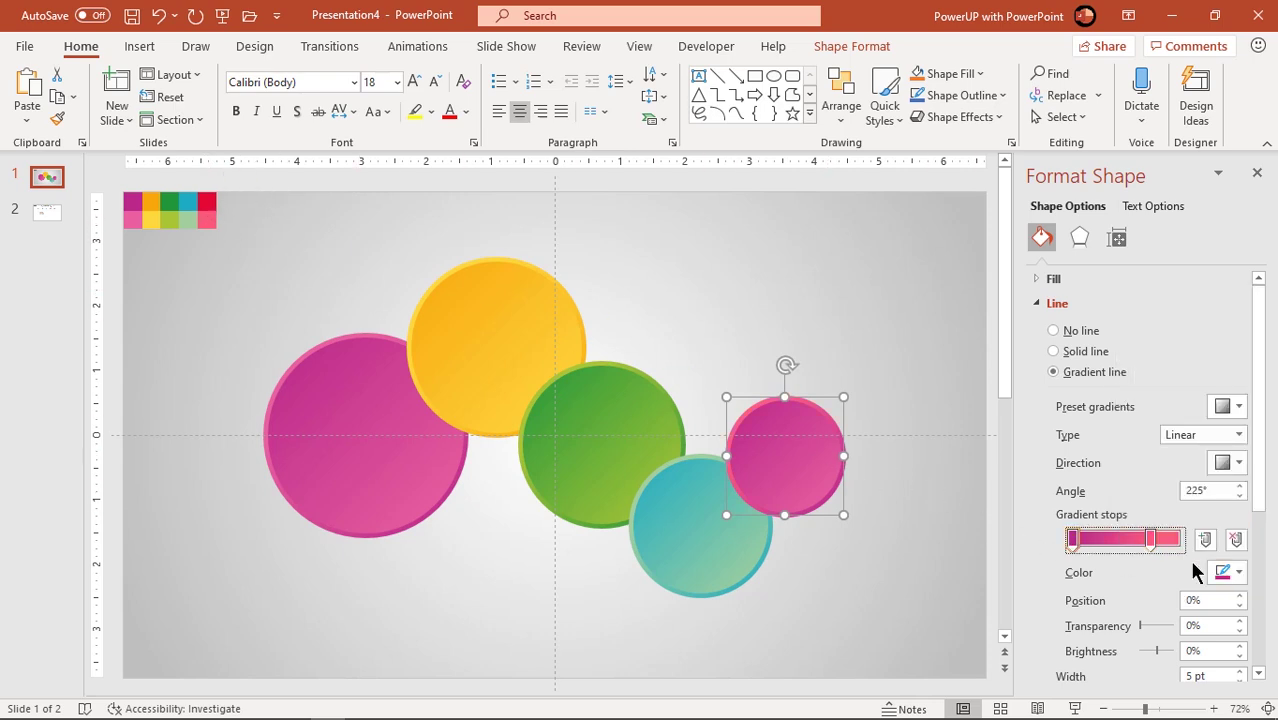
click(1230, 572)
click(1160, 549)
click(204, 195)
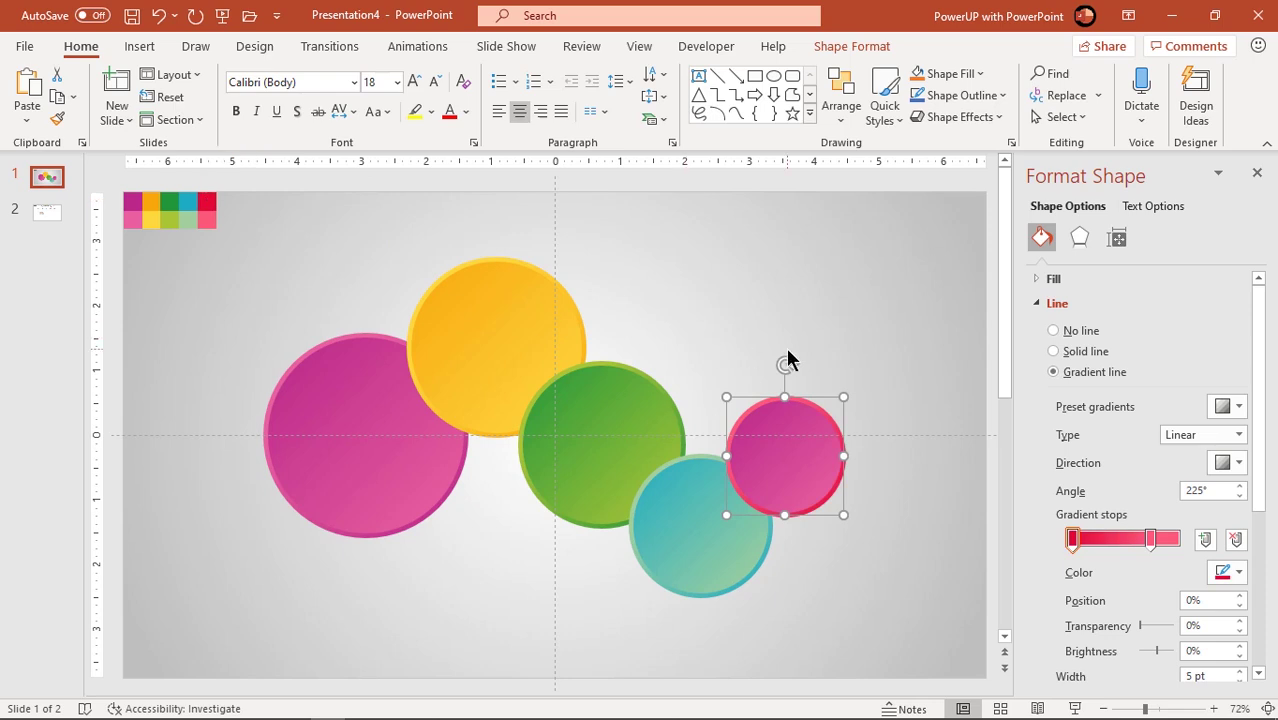
Set the right circle's fill gradient stops to red and pinkish red
click(1040, 279)
click(1236, 609)
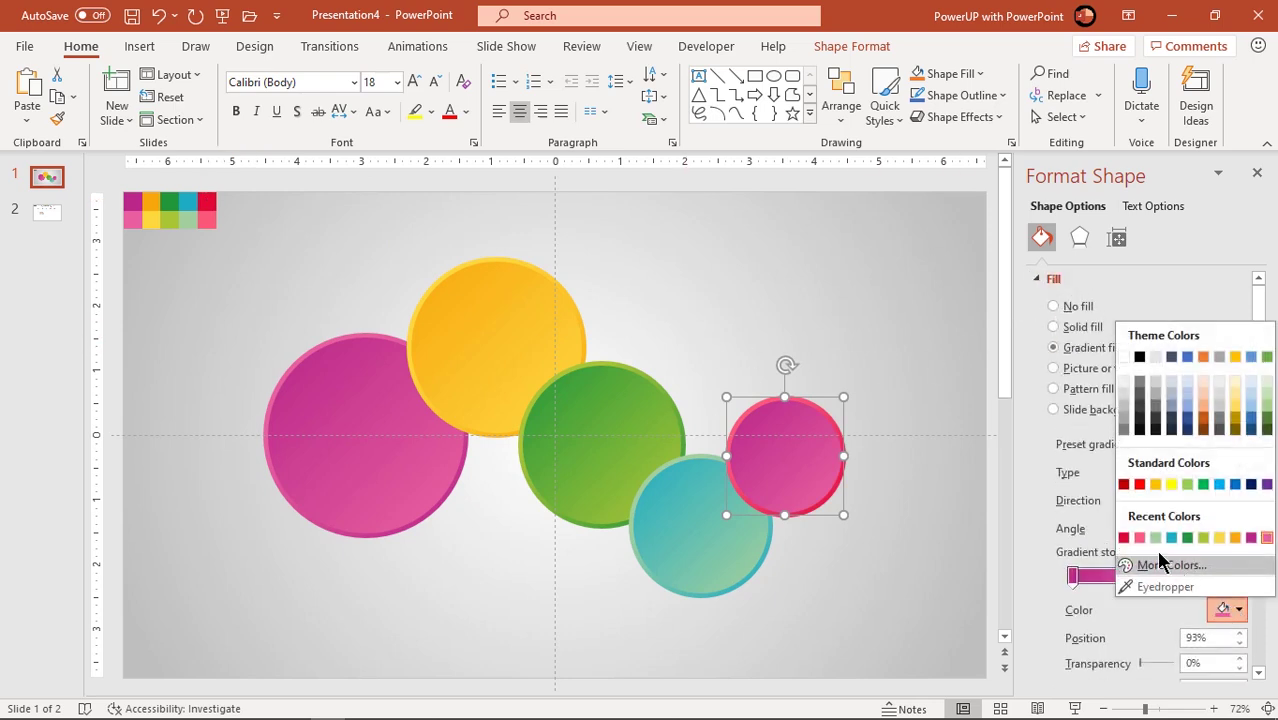
click(1130, 553)
click(1075, 578)
click(1230, 609)
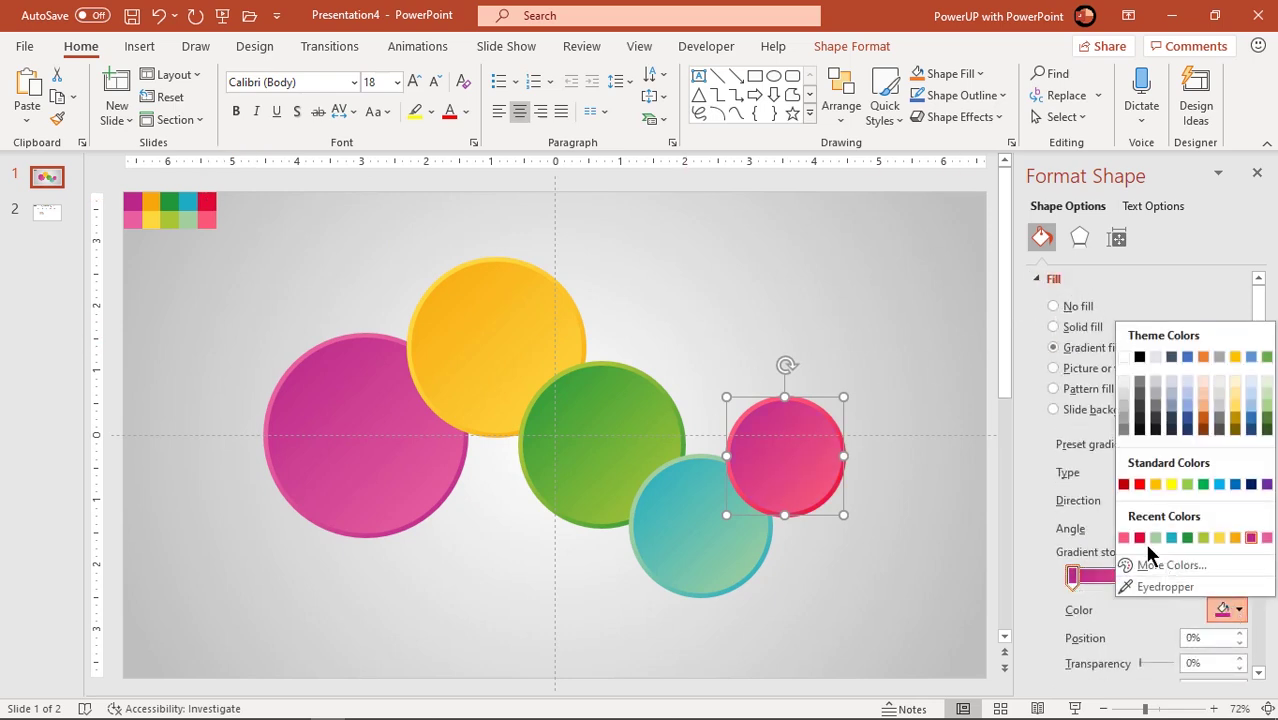
click(1139, 540)
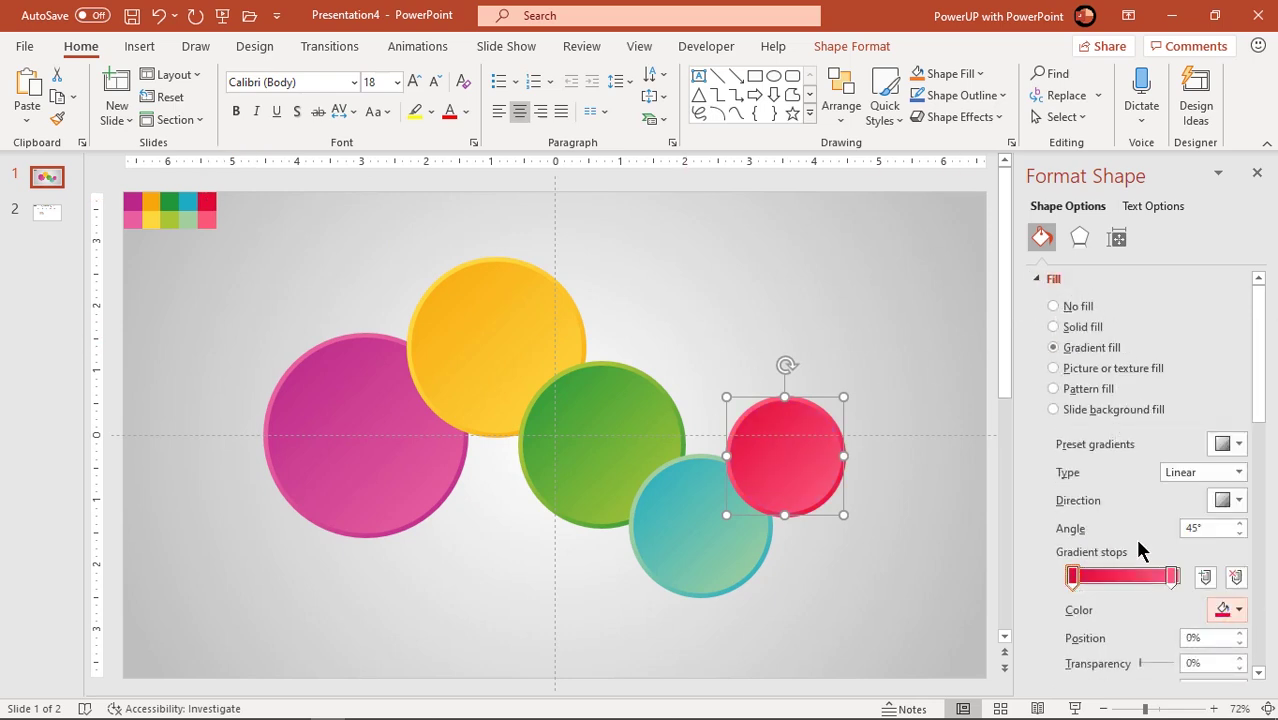
shift+click(697, 550)
shift+click(576, 430)
Apply a centred outer shadow to all five circles and raise its blur to 15 pt
shift+click(472, 350)
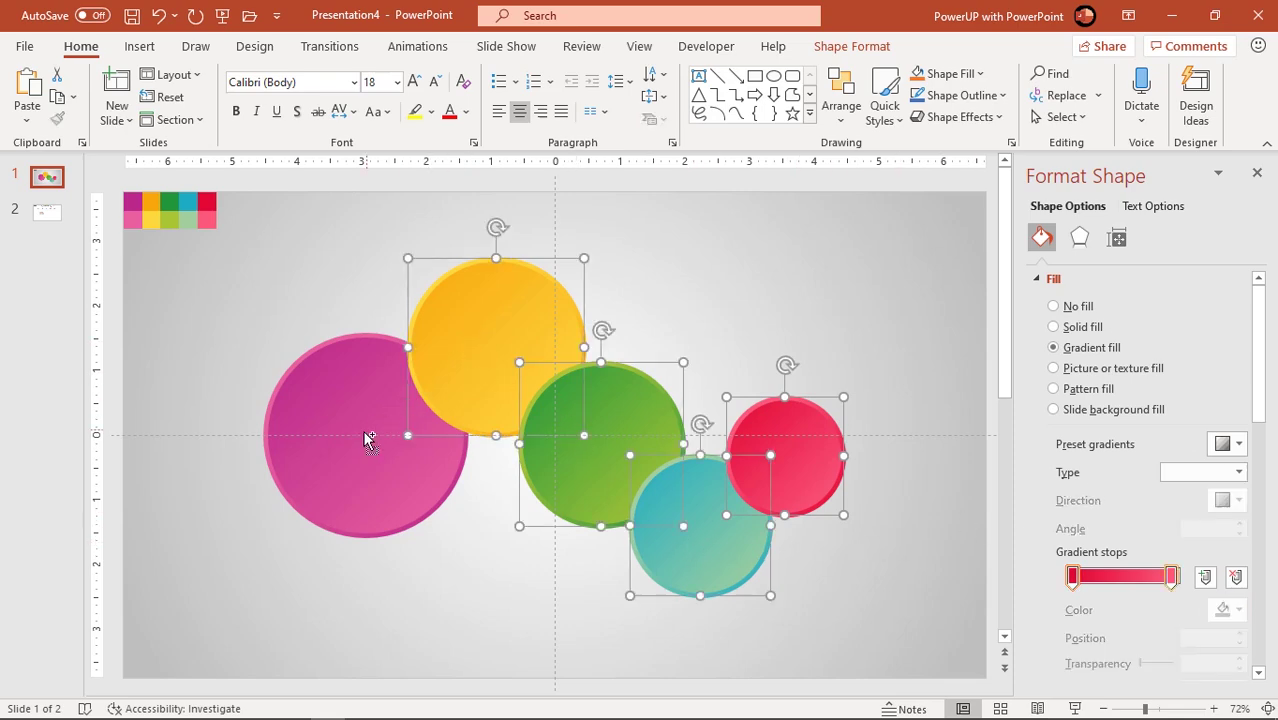
shift+click(370, 435)
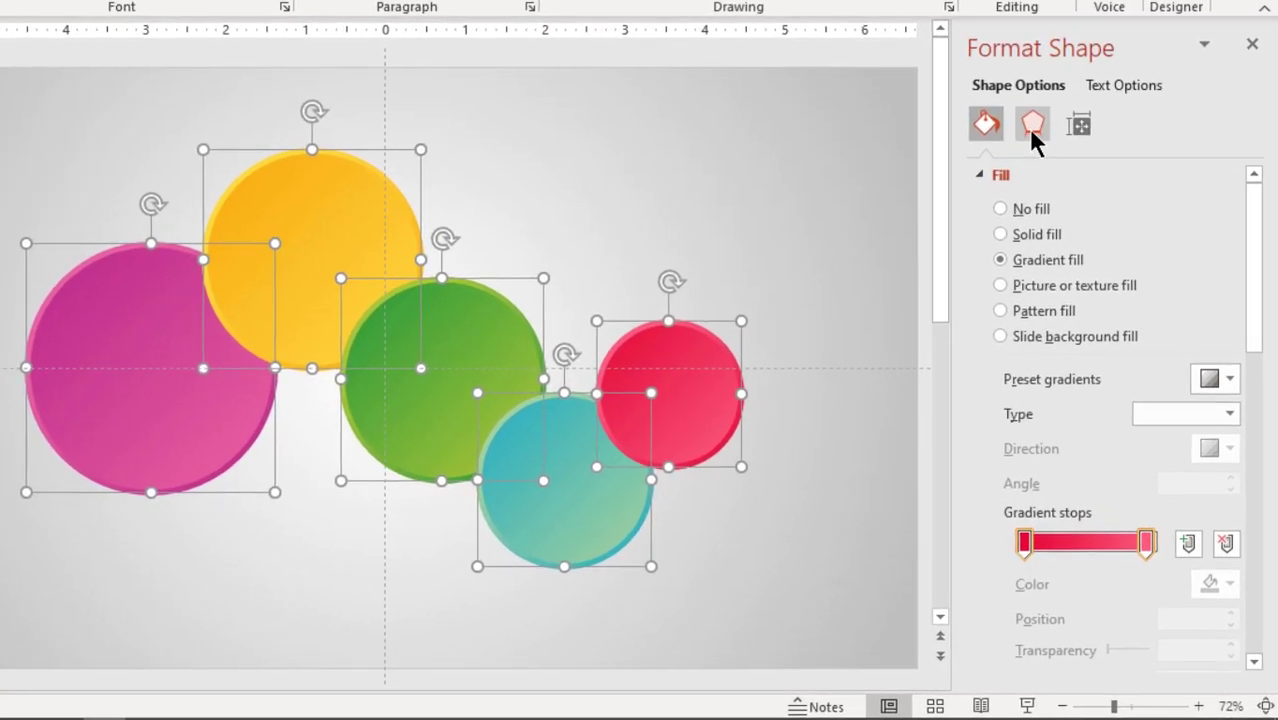
click(1032, 126)
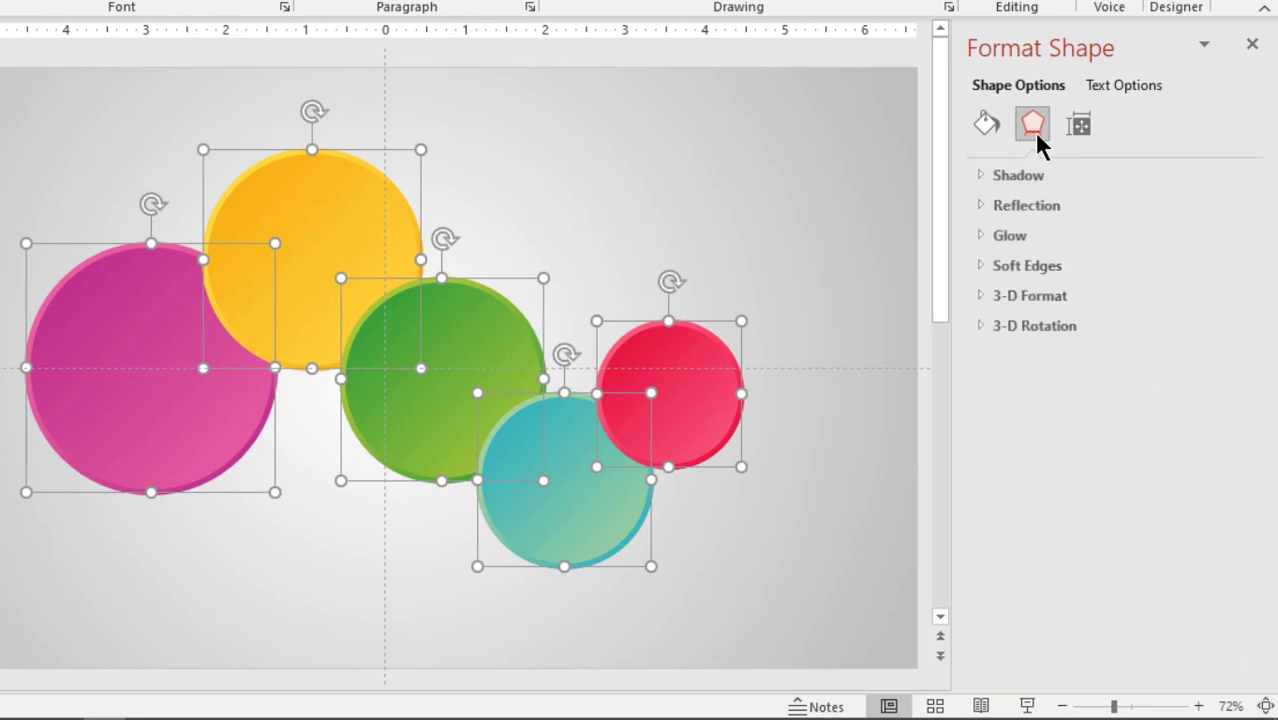
click(1036, 177)
click(1216, 210)
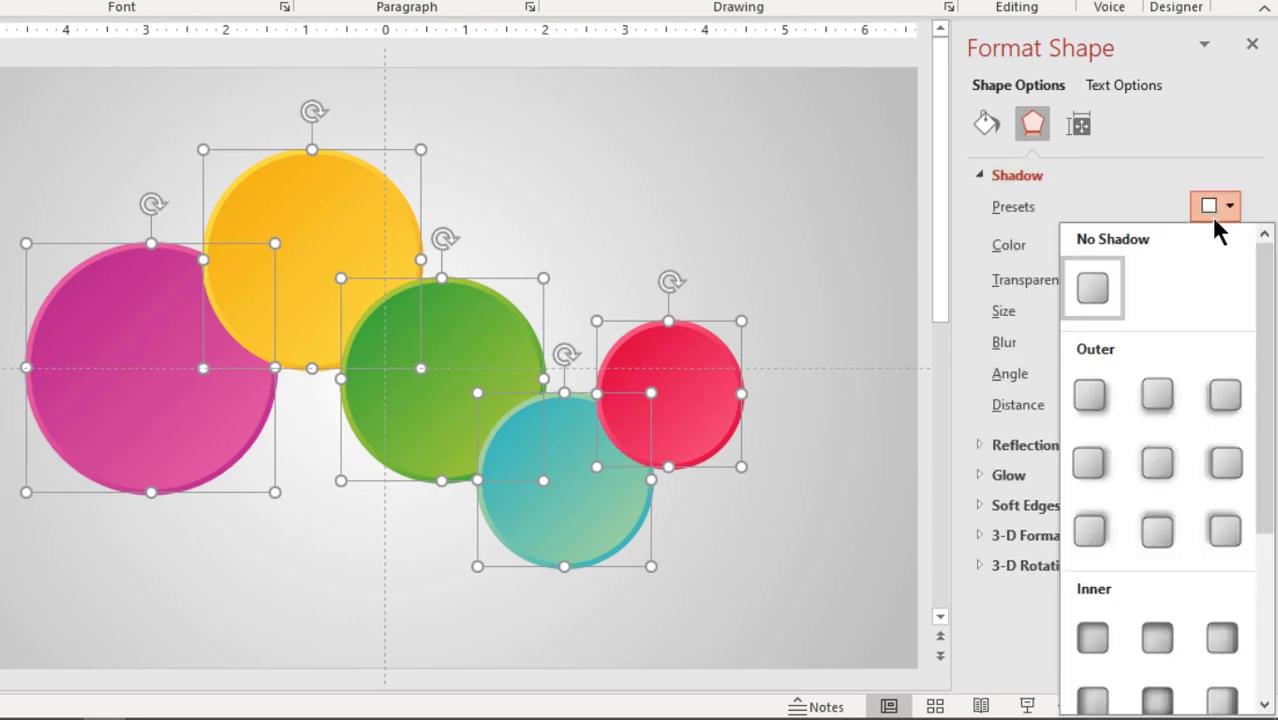
click(1162, 468)
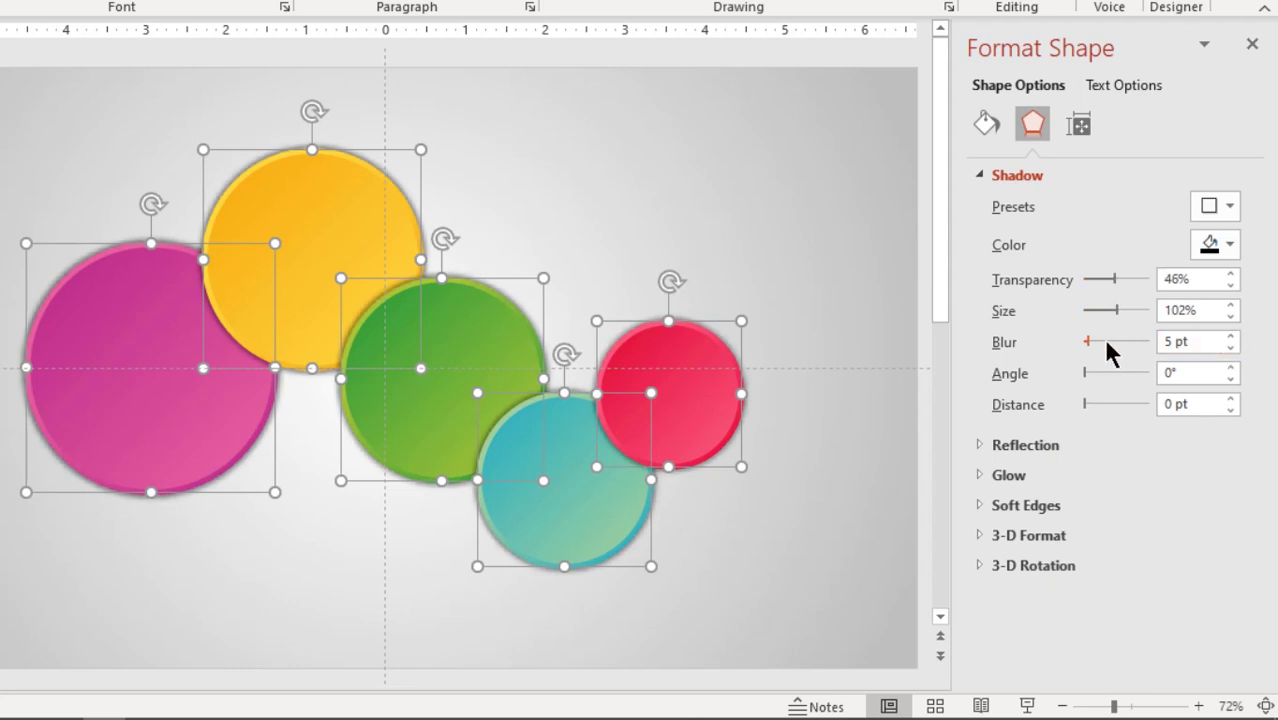
drag(1088, 342, 1095, 342)
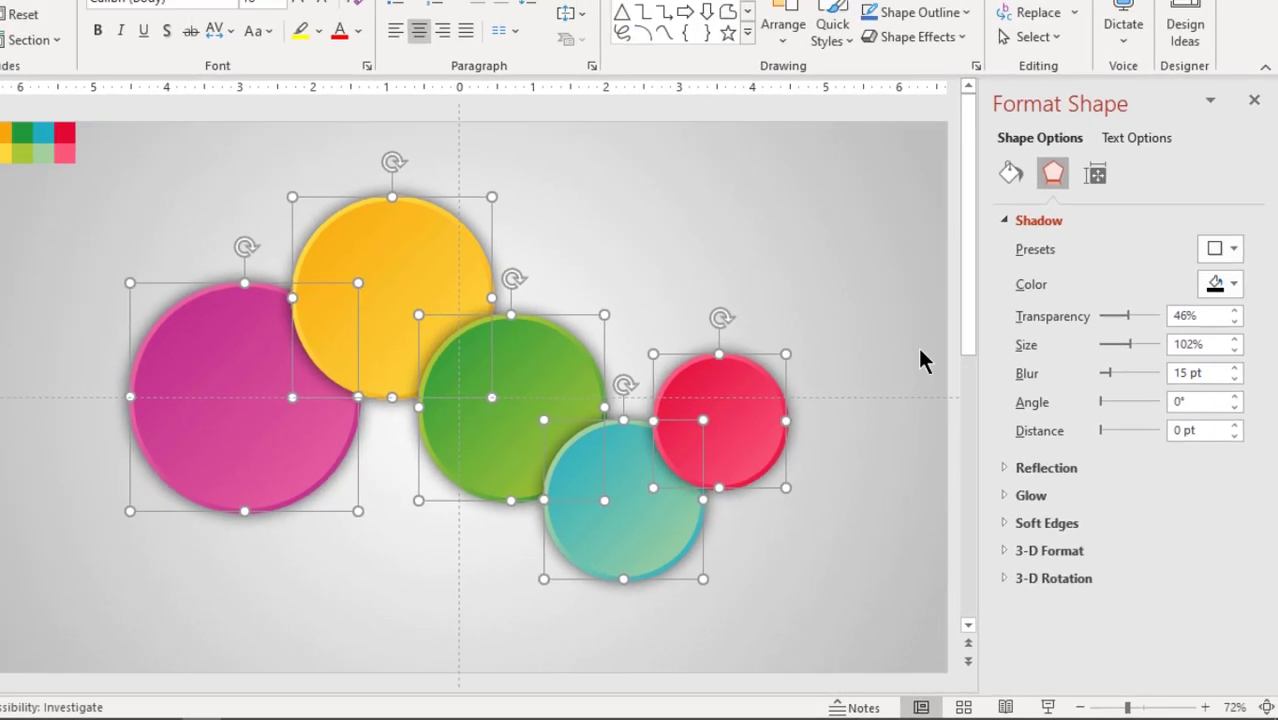
click(847, 300)
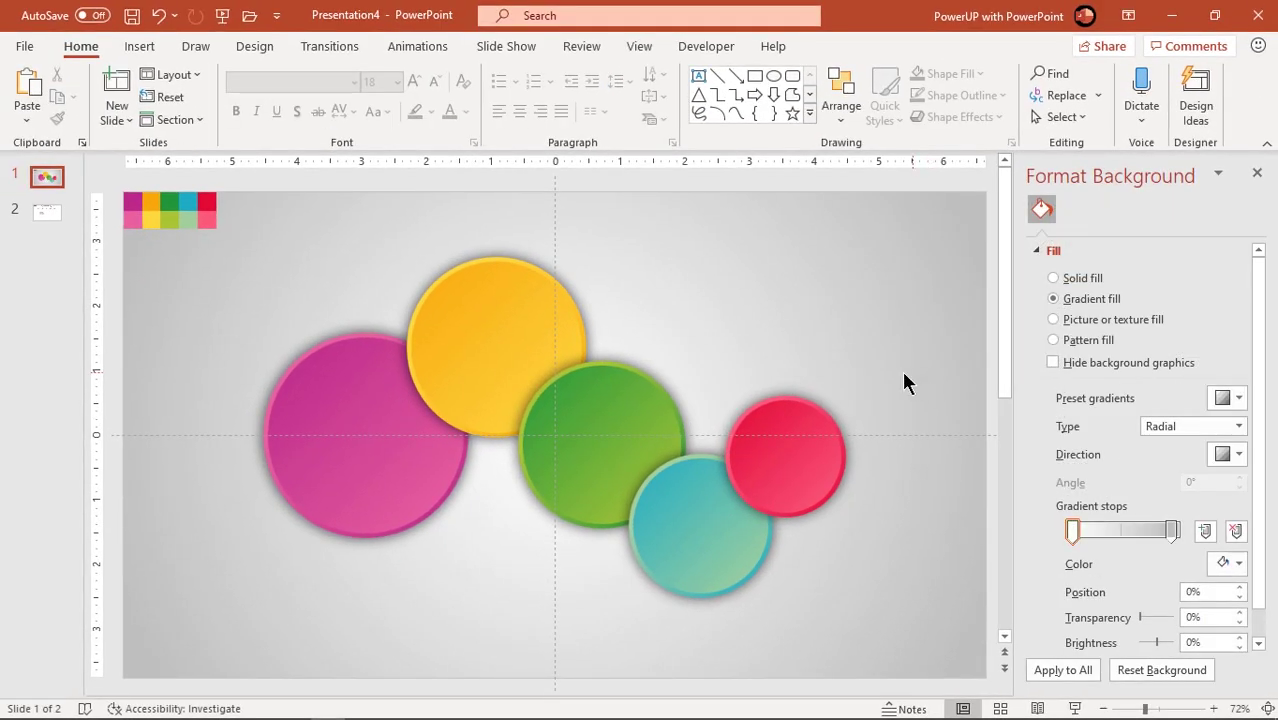
Delete the colour swatches from the circles slide, then select the five 01–05 number boxes on slide 2
drag(252, 260, 112, 178)
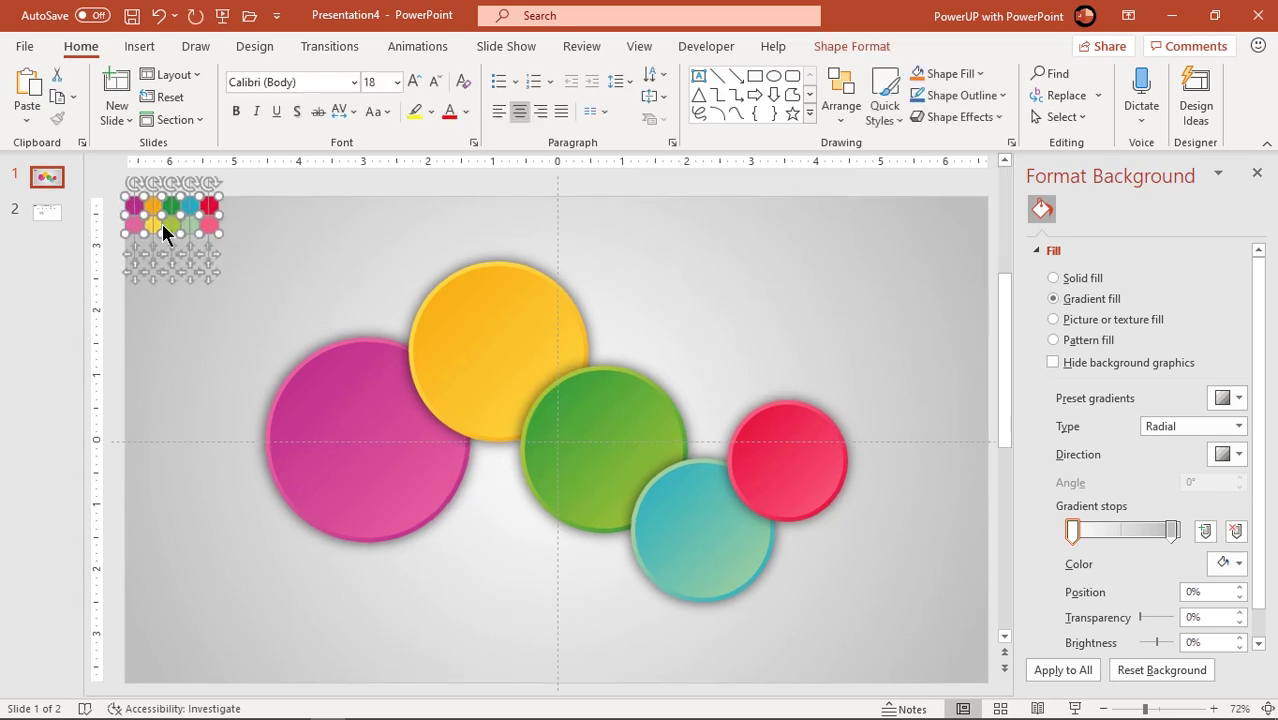
key(Delete)
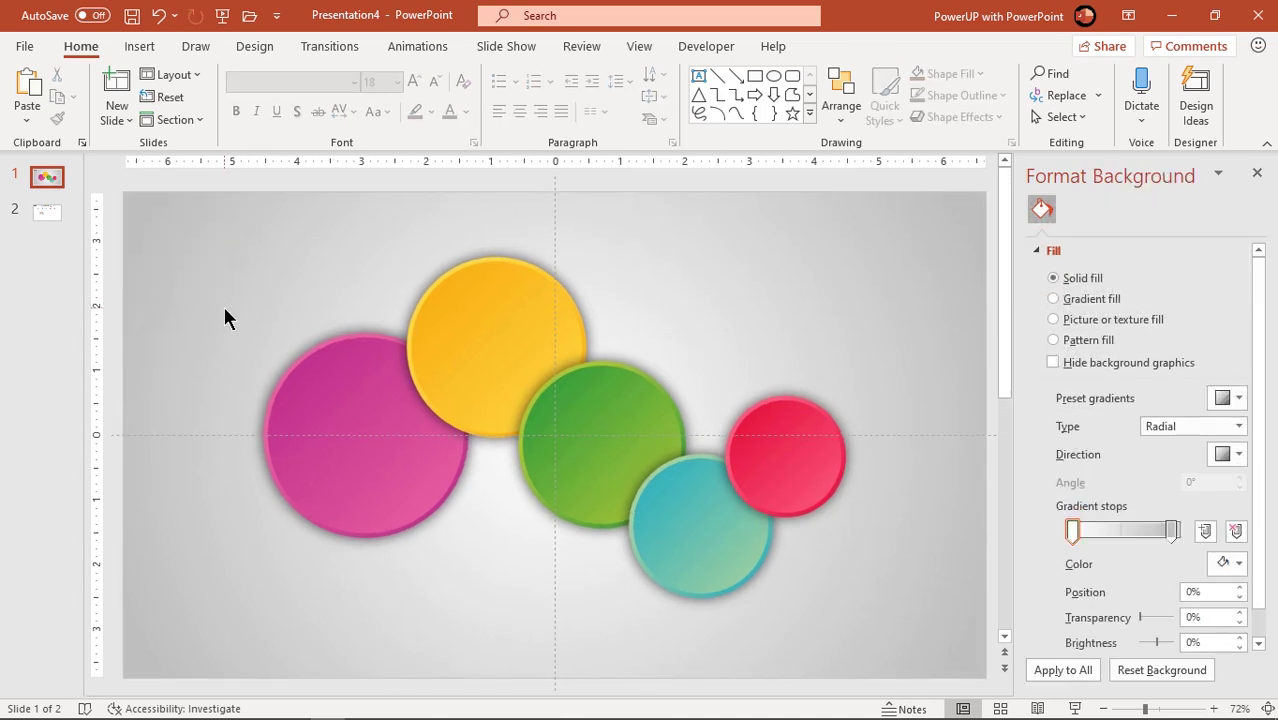
click(45, 212)
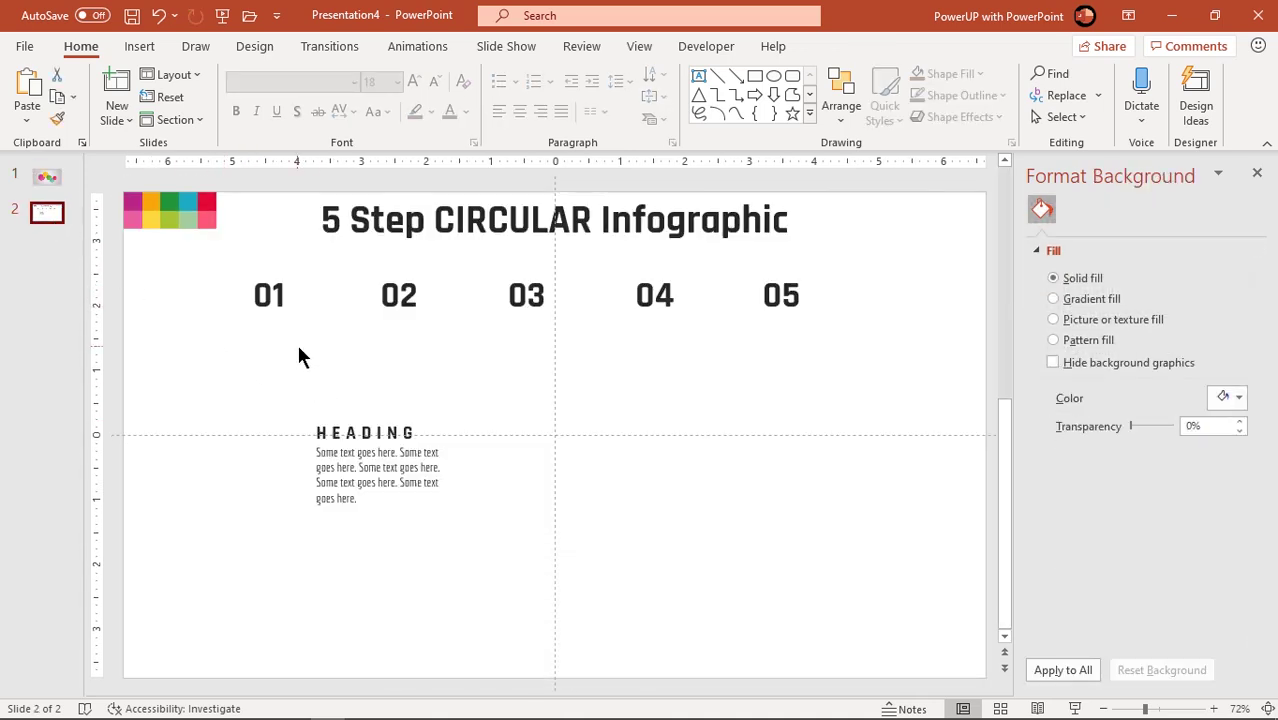
drag(204, 260, 882, 358)
click(55, 181)
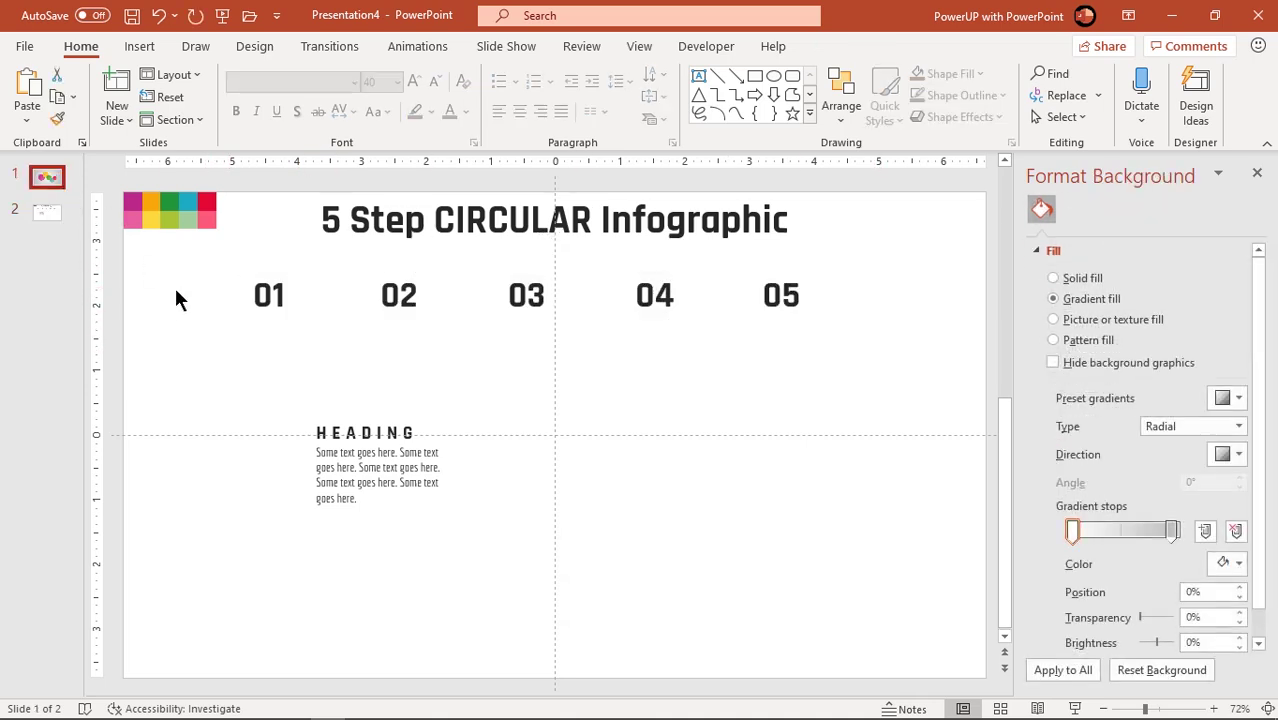
Paste the 01–05 numbers onto the circles slide as centred white text with an outer drop shadow
key(ctrl+v)
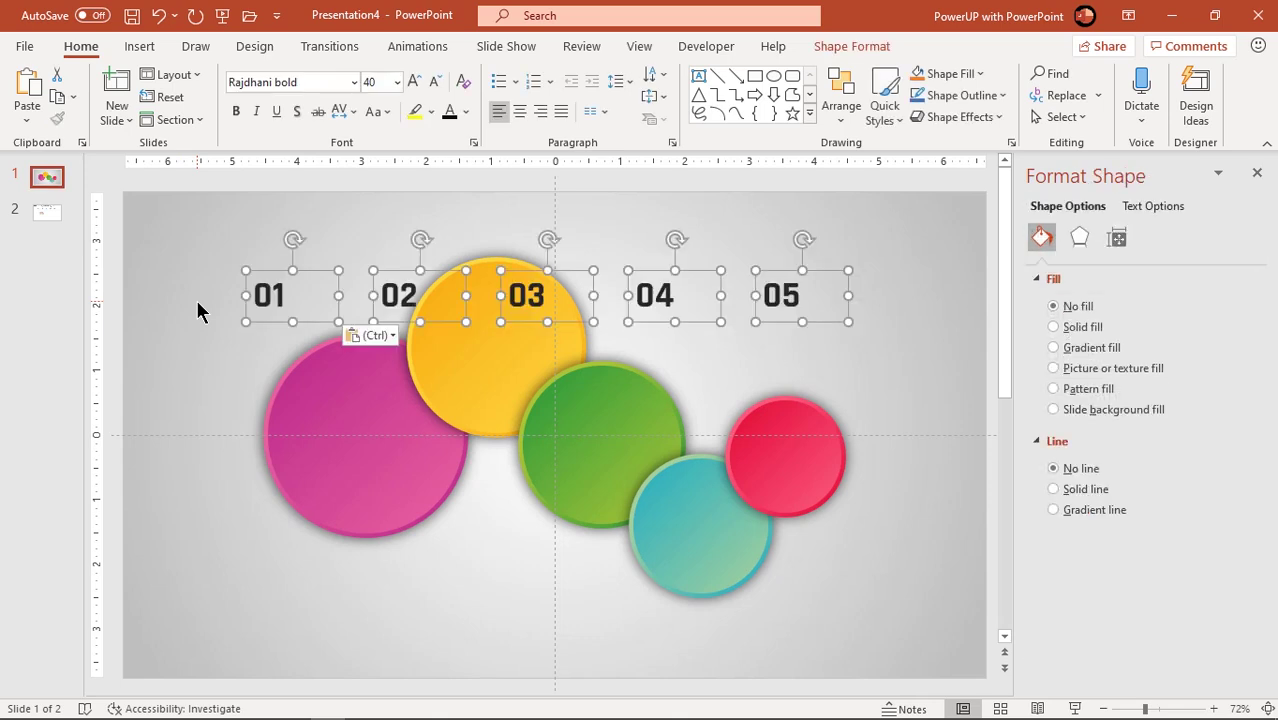
click(520, 111)
click(466, 111)
click(450, 161)
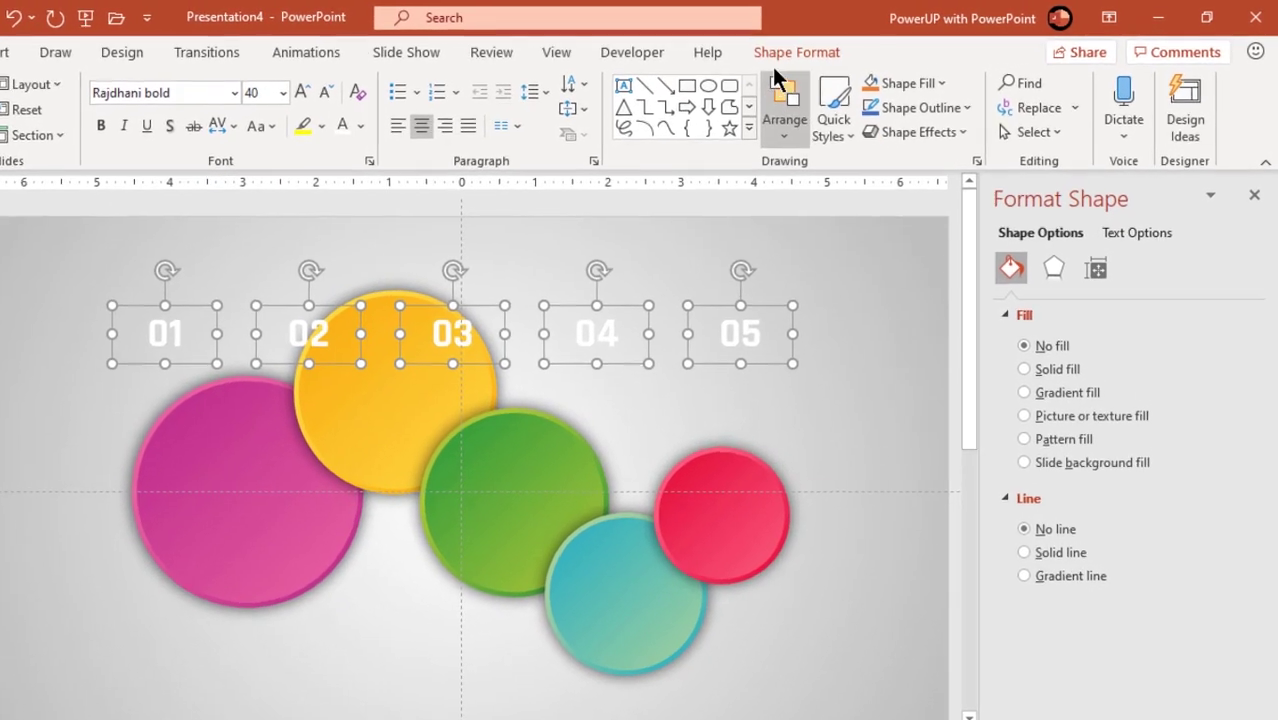
click(840, 46)
click(716, 134)
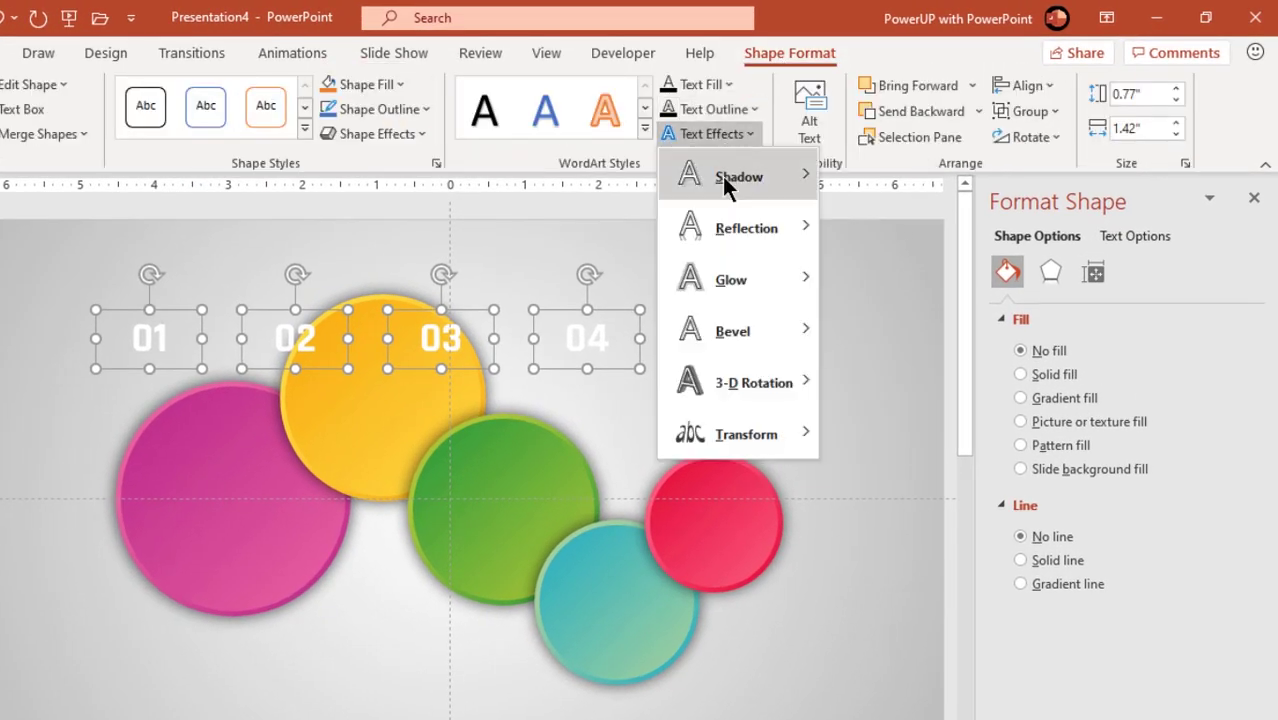
mouse_move(733, 176)
click(851, 297)
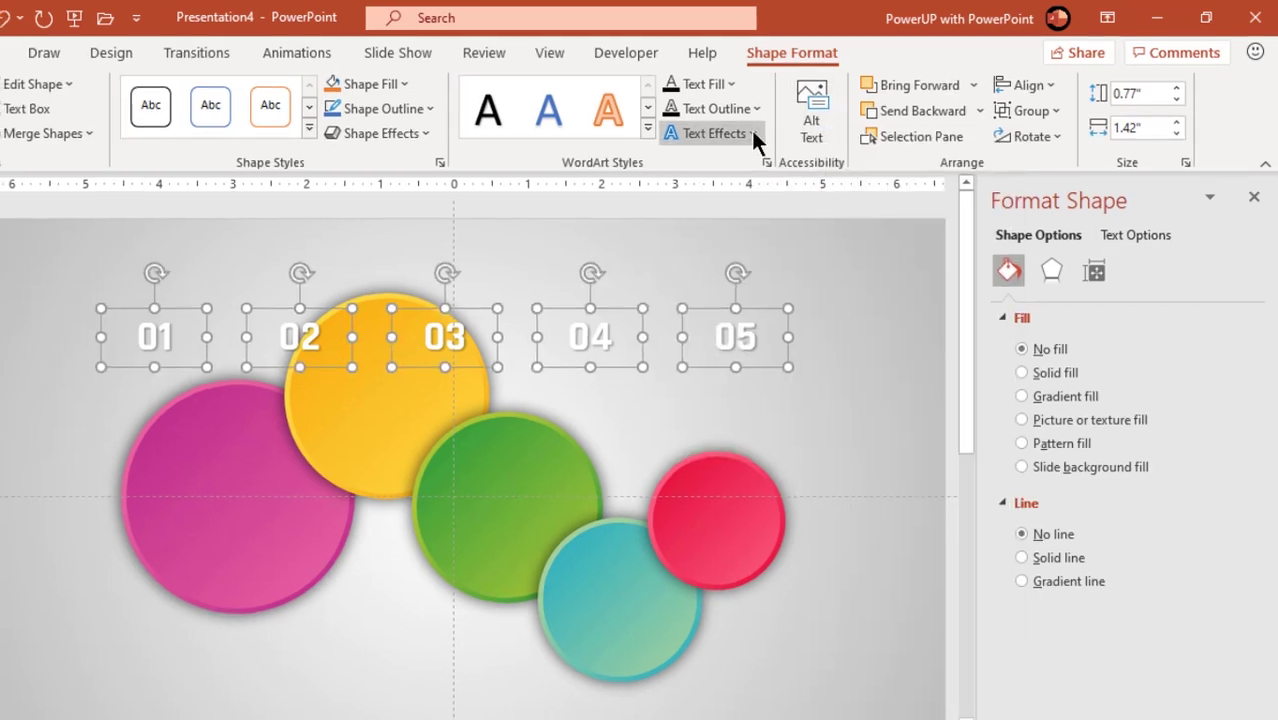
Set the numbers' shadow distance to 9 pt and blur to 10 pt
click(750, 134)
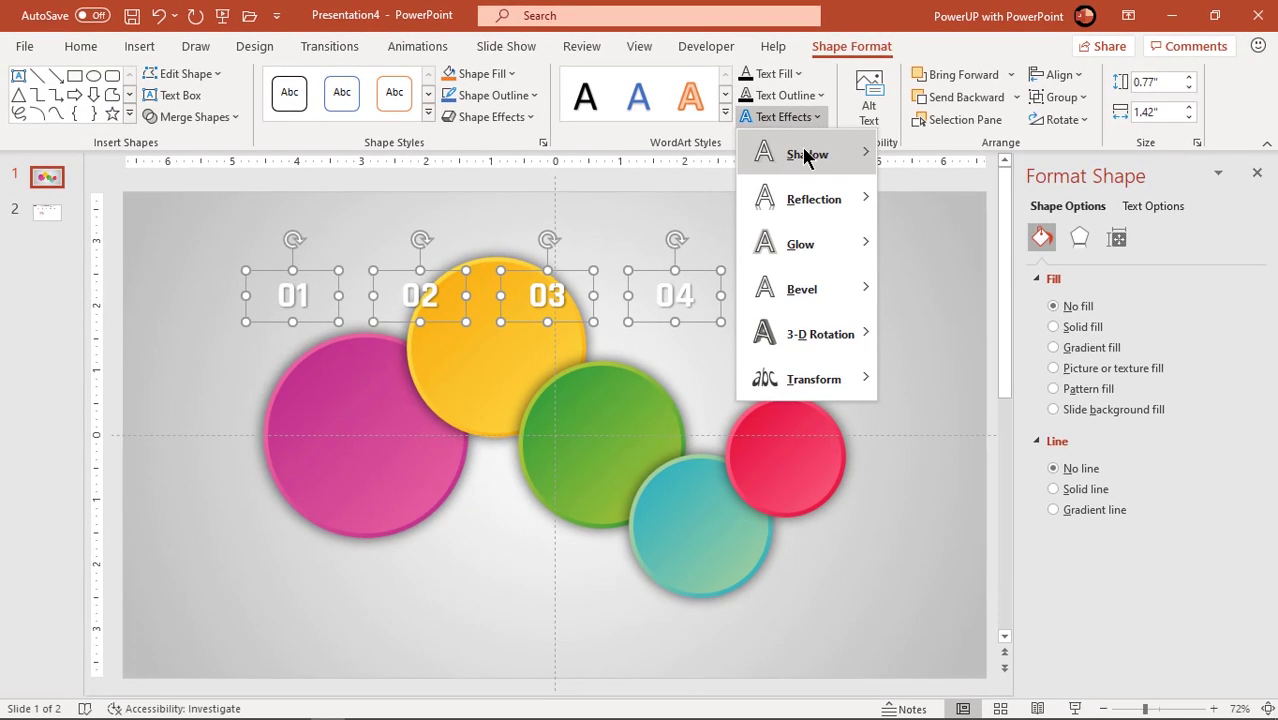
mouse_move(830, 157)
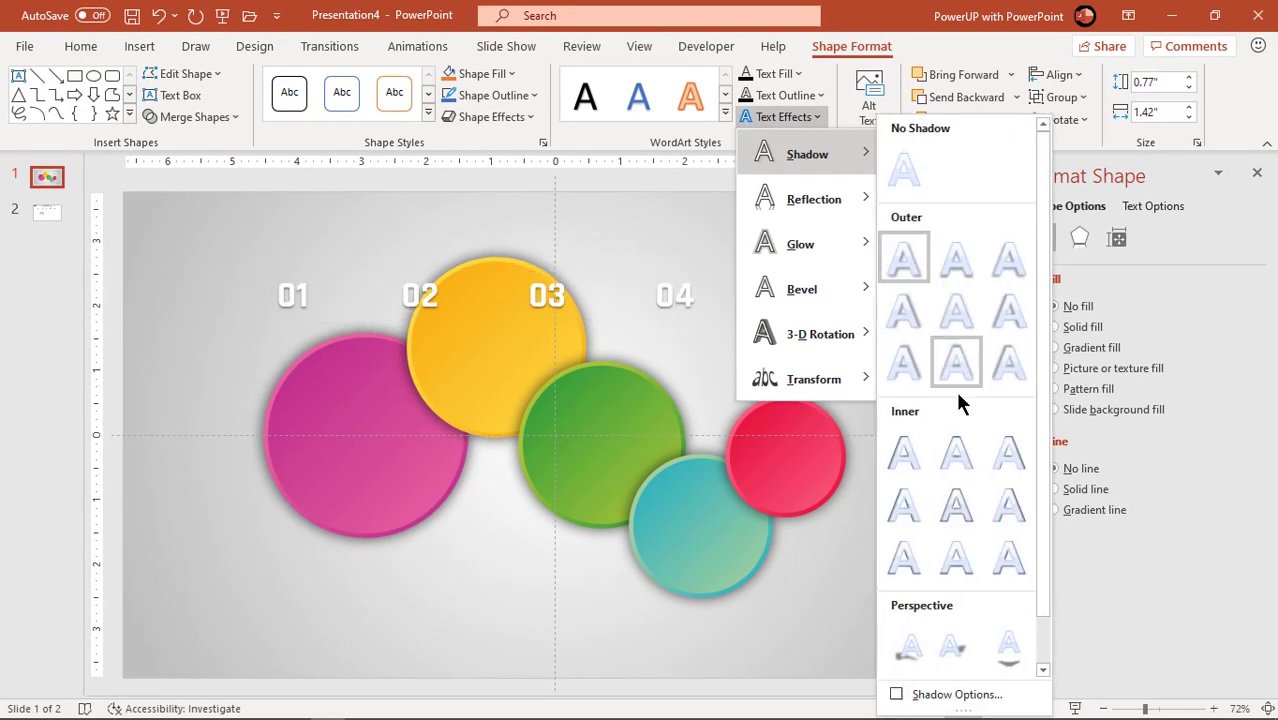
click(948, 694)
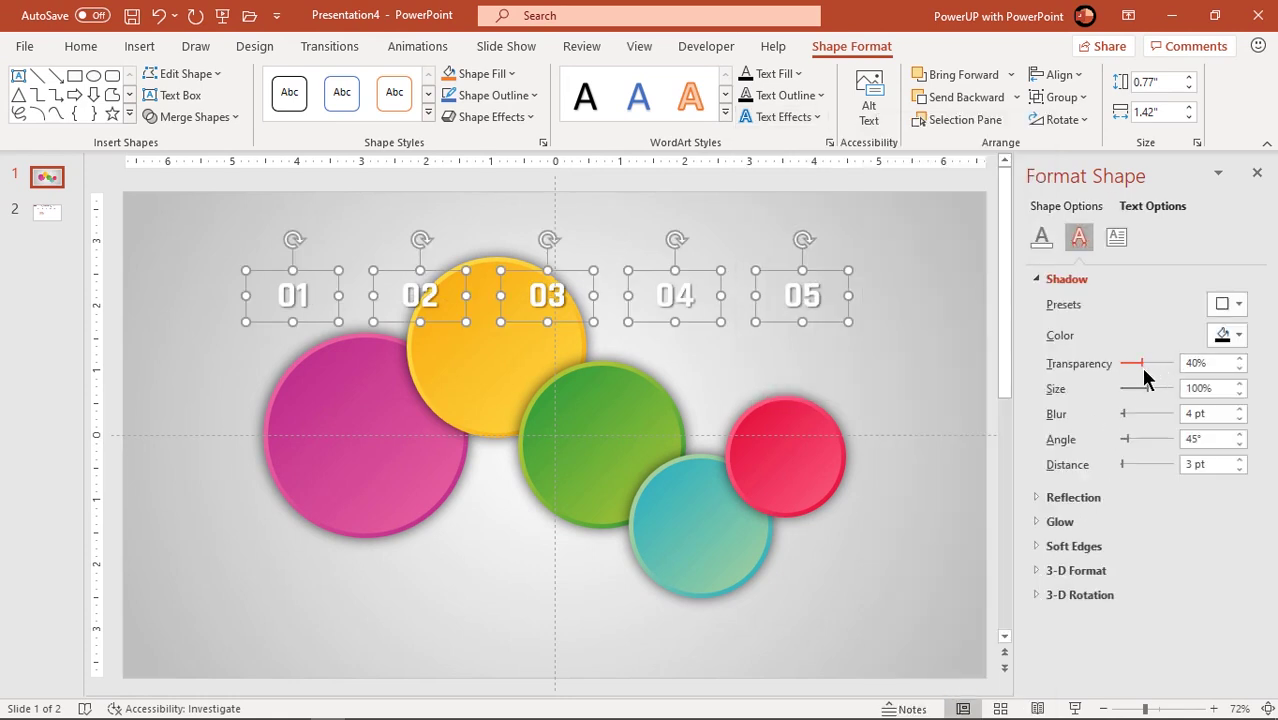
click(1240, 461)
click(1240, 461)
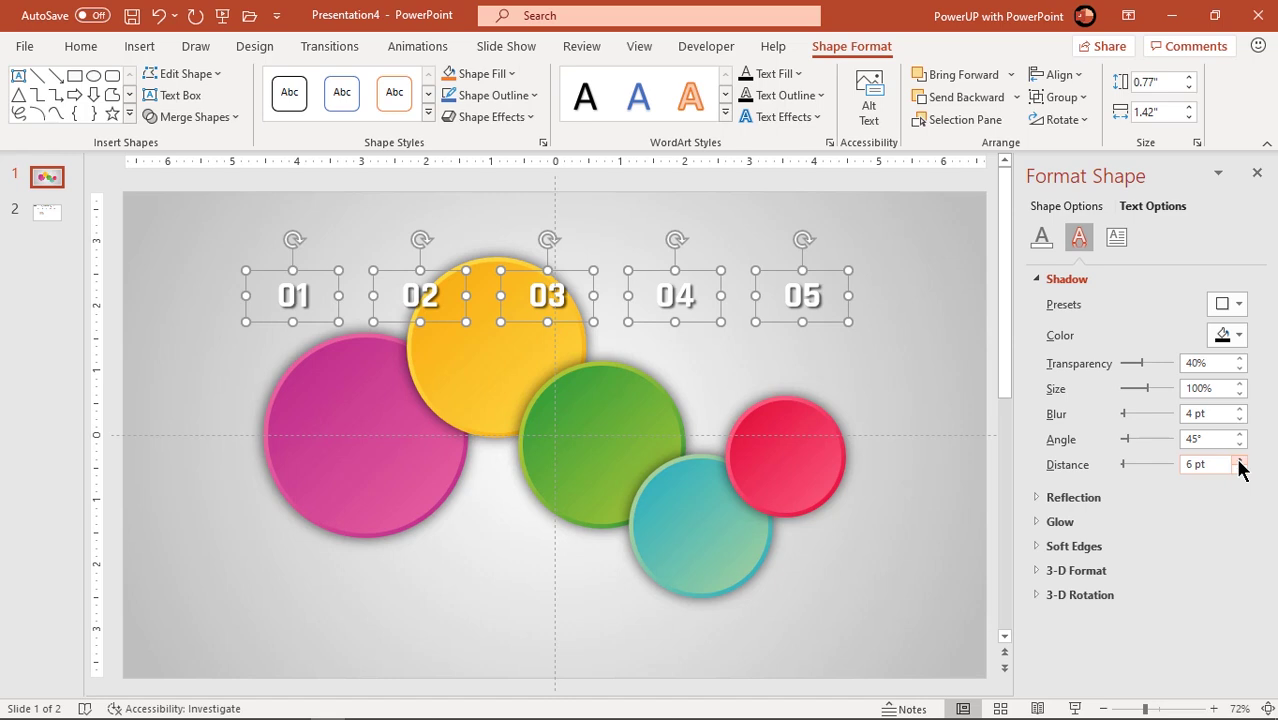
click(1240, 461)
click(1240, 461)
click(1240, 461)
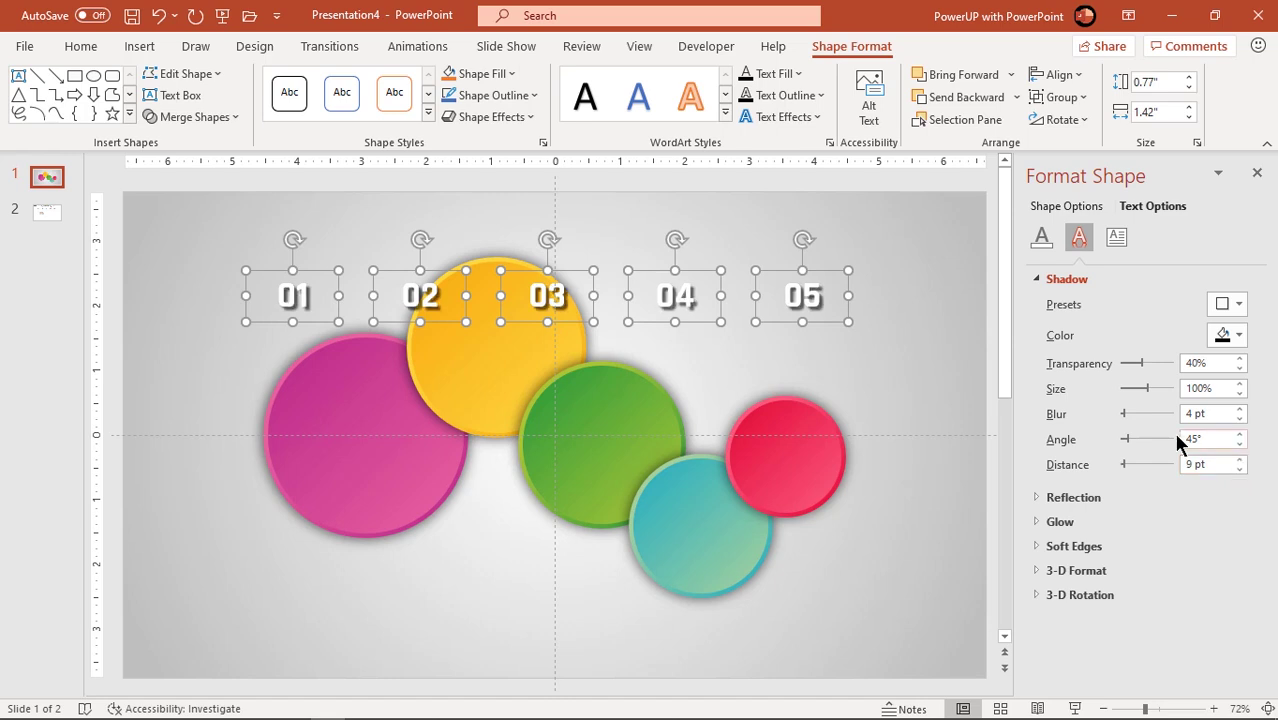
click(1127, 415)
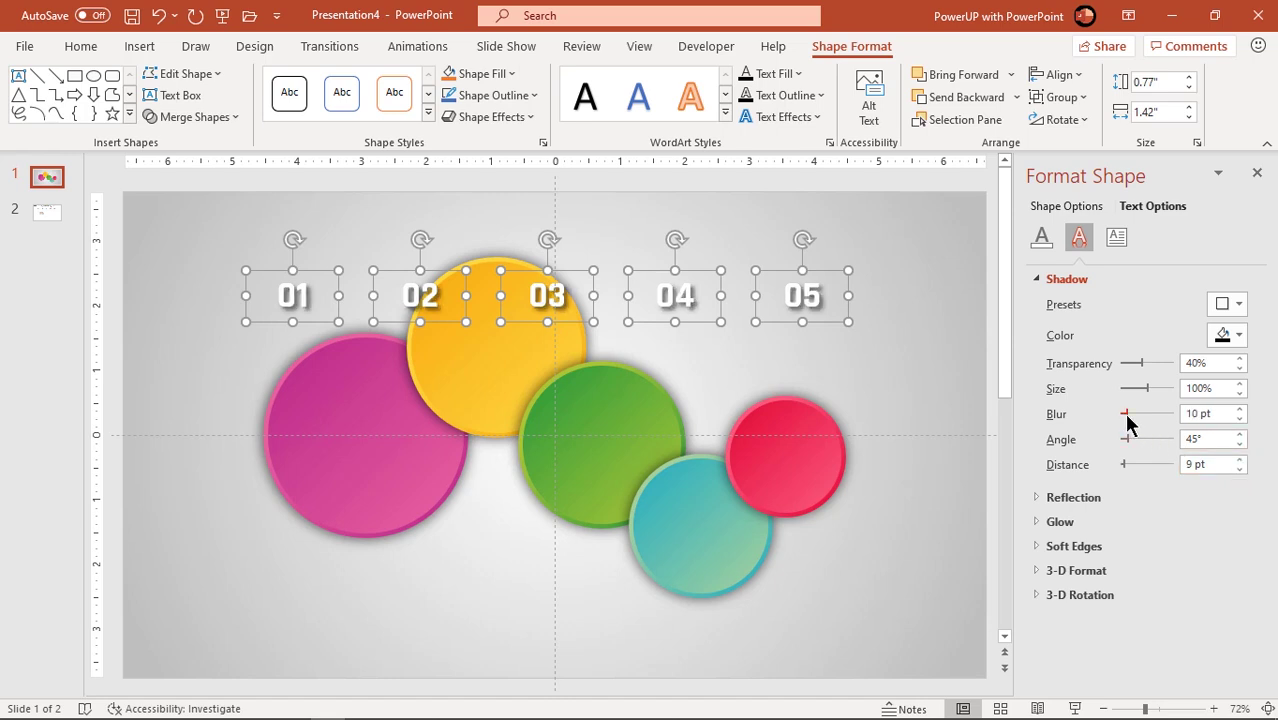
click(848, 378)
Resize the 01 number to 66 pt and move it onto the pink circle
click(298, 322)
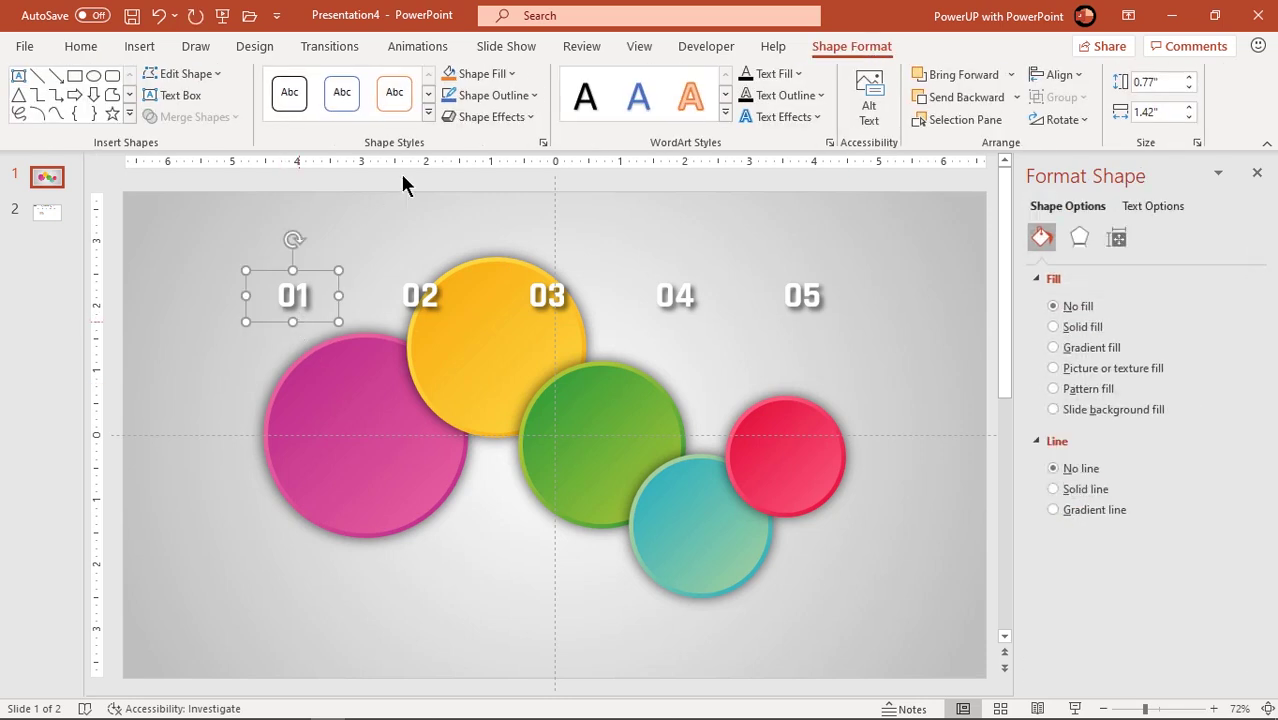
click(87, 47)
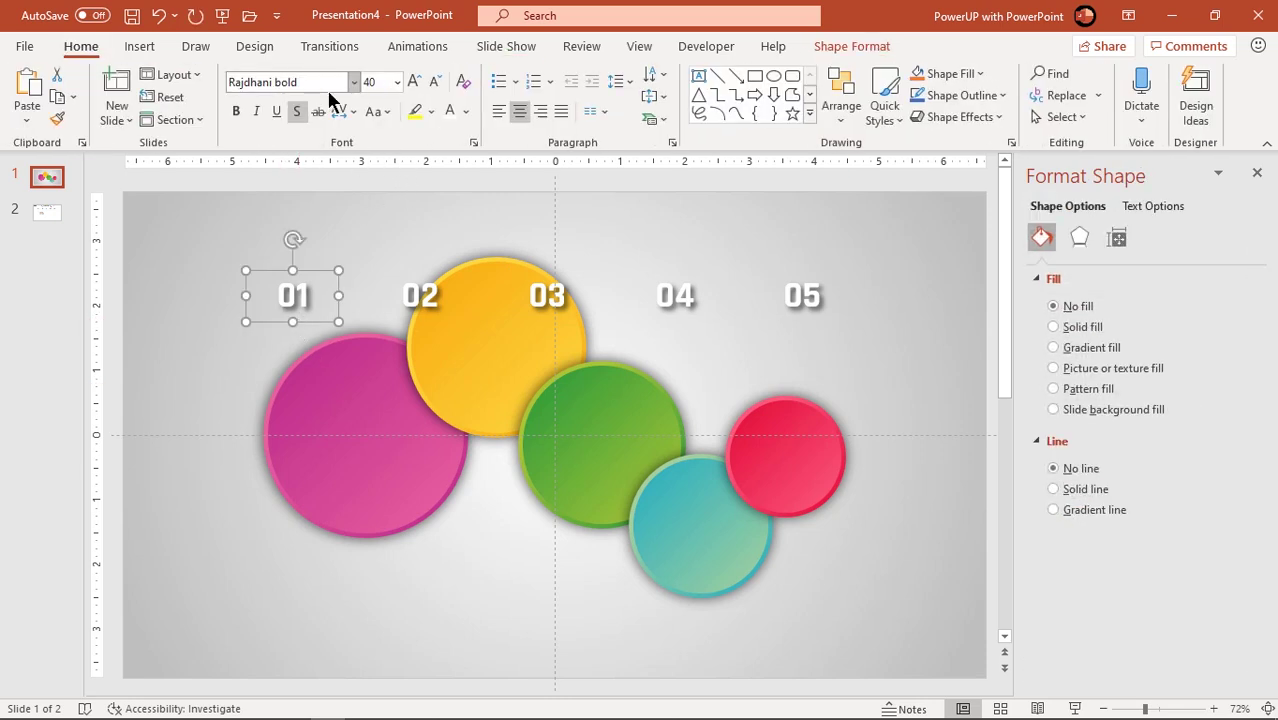
click(414, 81)
click(414, 81)
click(414, 81)
click(414, 81)
click(414, 81)
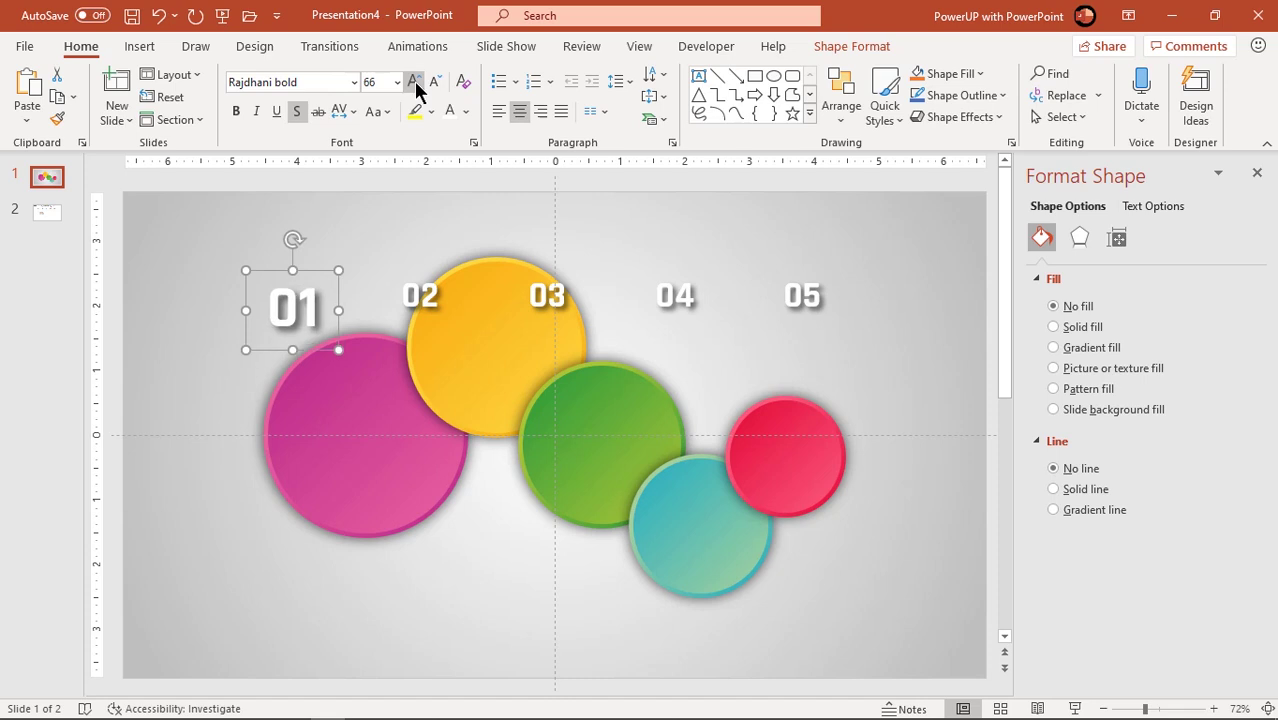
click(414, 81)
click(434, 81)
drag(340, 324, 360, 408)
Enlarge 02 onto the yellow circle and set 03 to 48 pt on the green circle
click(442, 316)
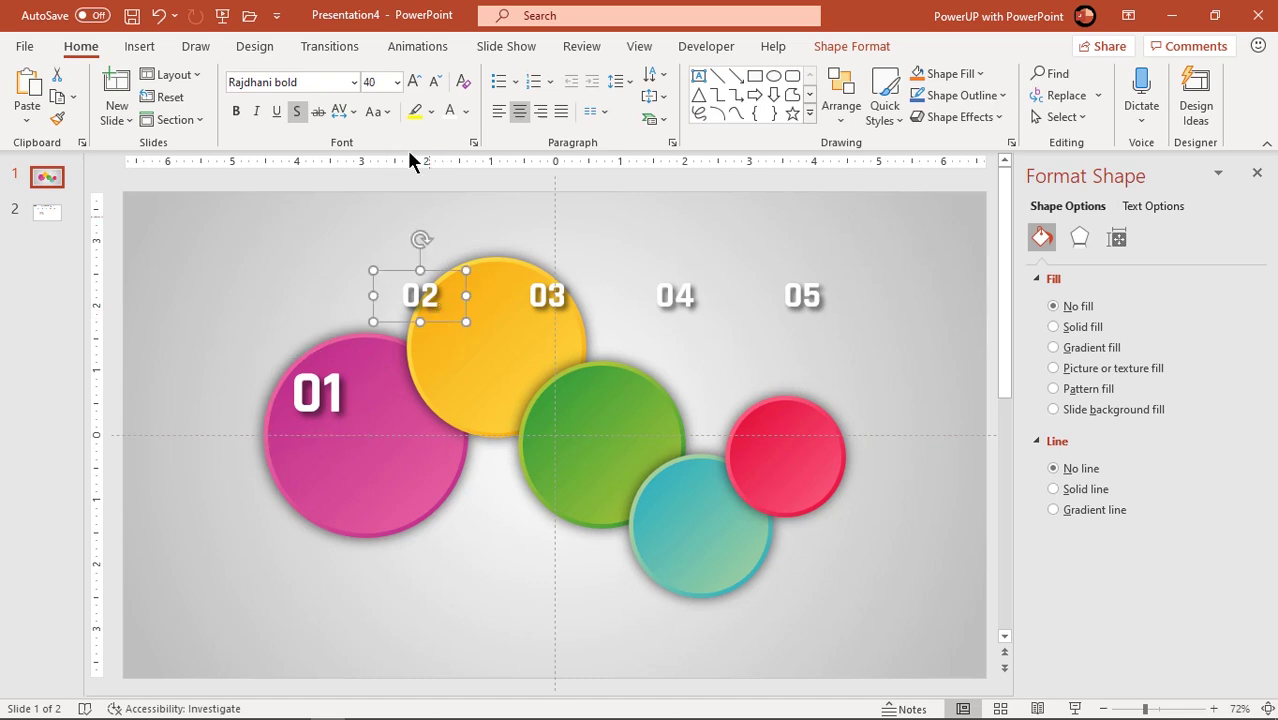
click(414, 85)
click(414, 85)
click(414, 85)
drag(442, 337, 476, 348)
click(540, 315)
click(414, 83)
click(414, 83)
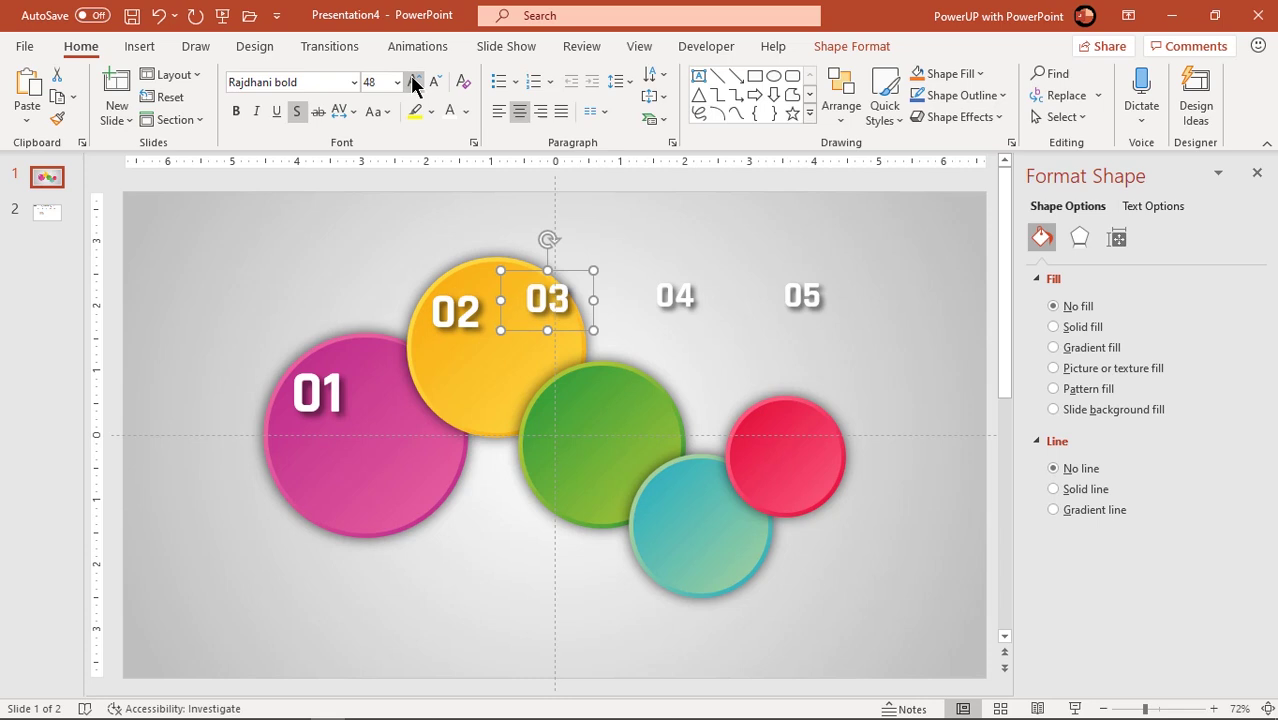
click(414, 83)
click(437, 83)
drag(579, 326, 593, 434)
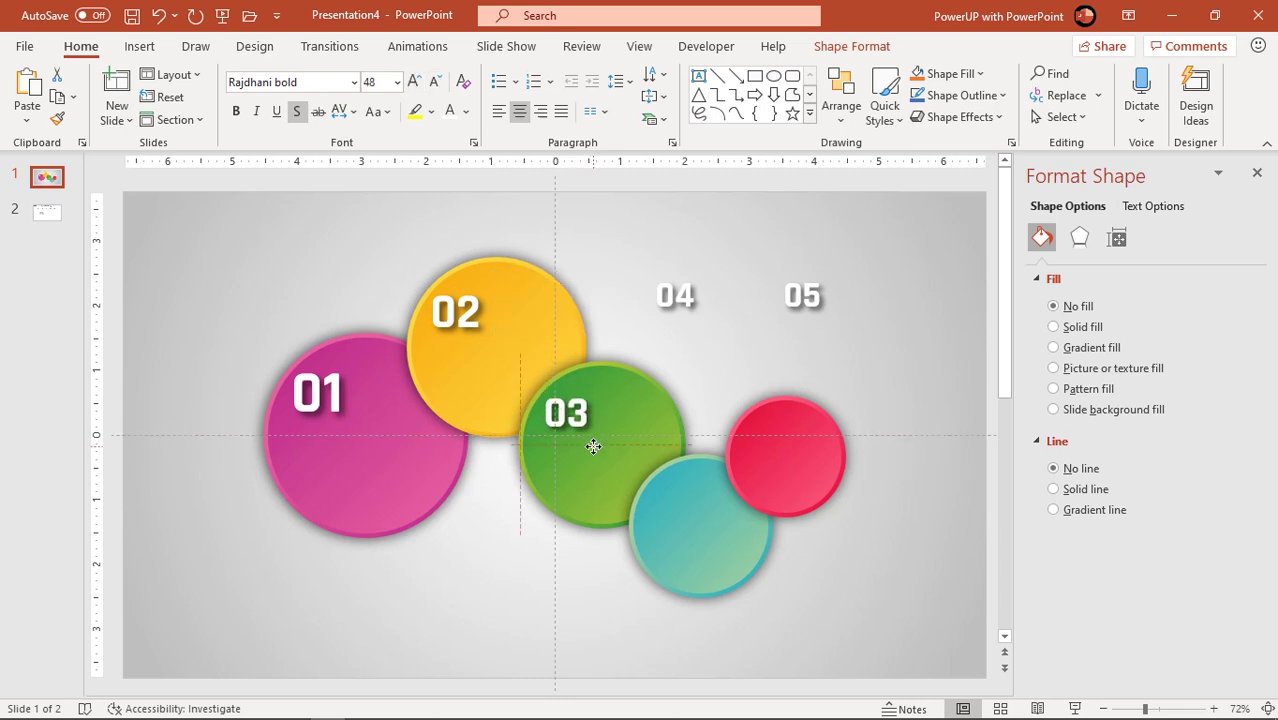
Place 04 at 40 pt on the teal circle and 05 at 36 pt on the red circle
click(675, 300)
click(414, 83)
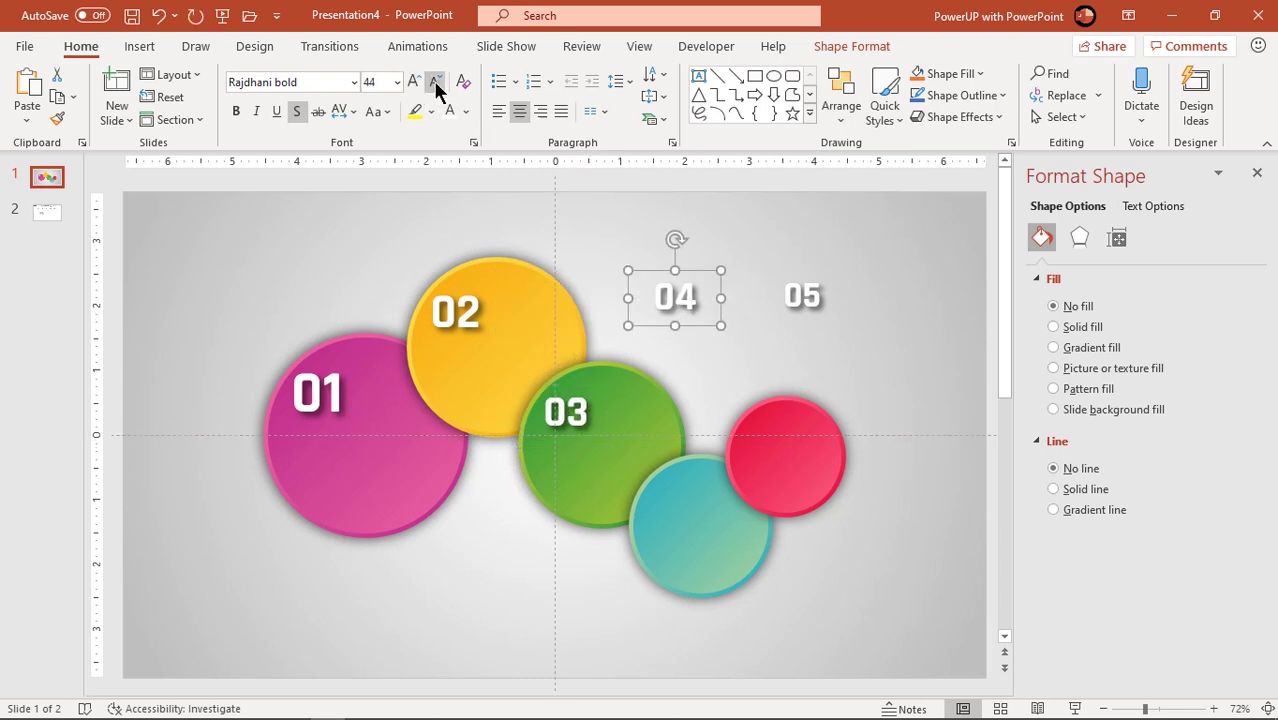
click(437, 83)
drag(699, 322, 693, 522)
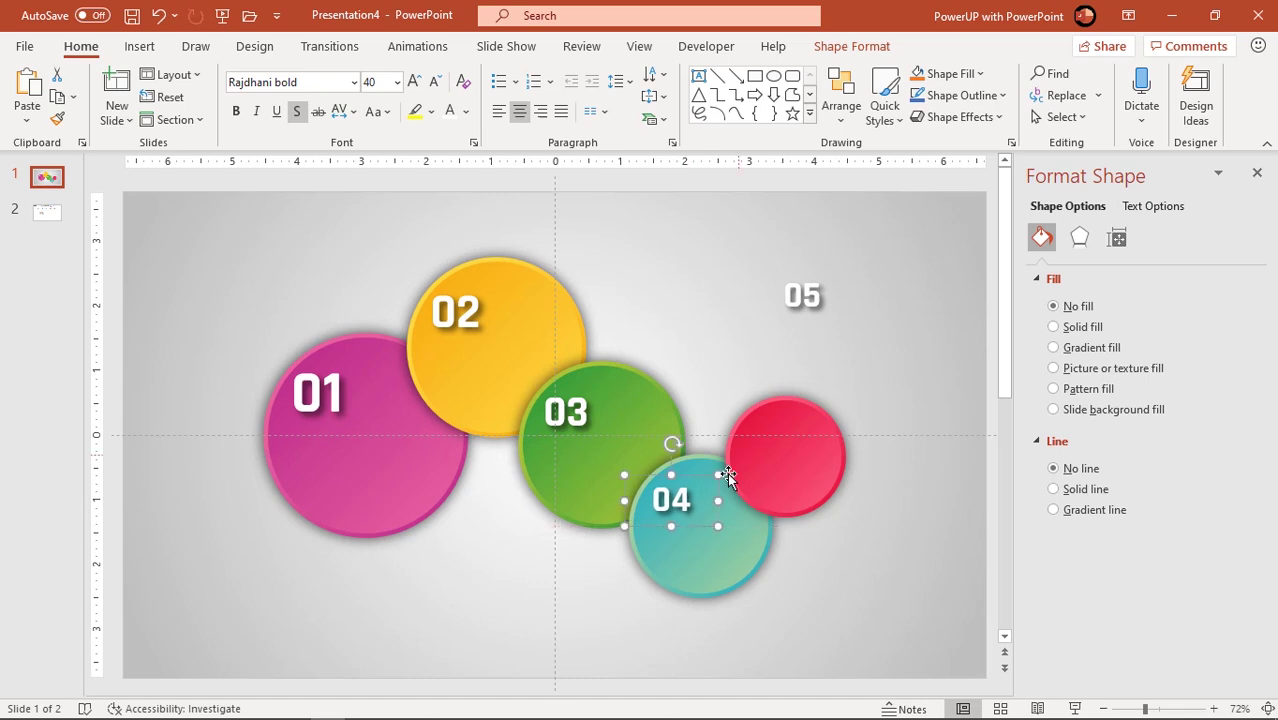
click(812, 322)
click(437, 83)
drag(836, 322, 787, 456)
Copy the HEADING and body text block from slide 2 onto the pink circle
click(203, 294)
scroll(390, 512, down, 2)
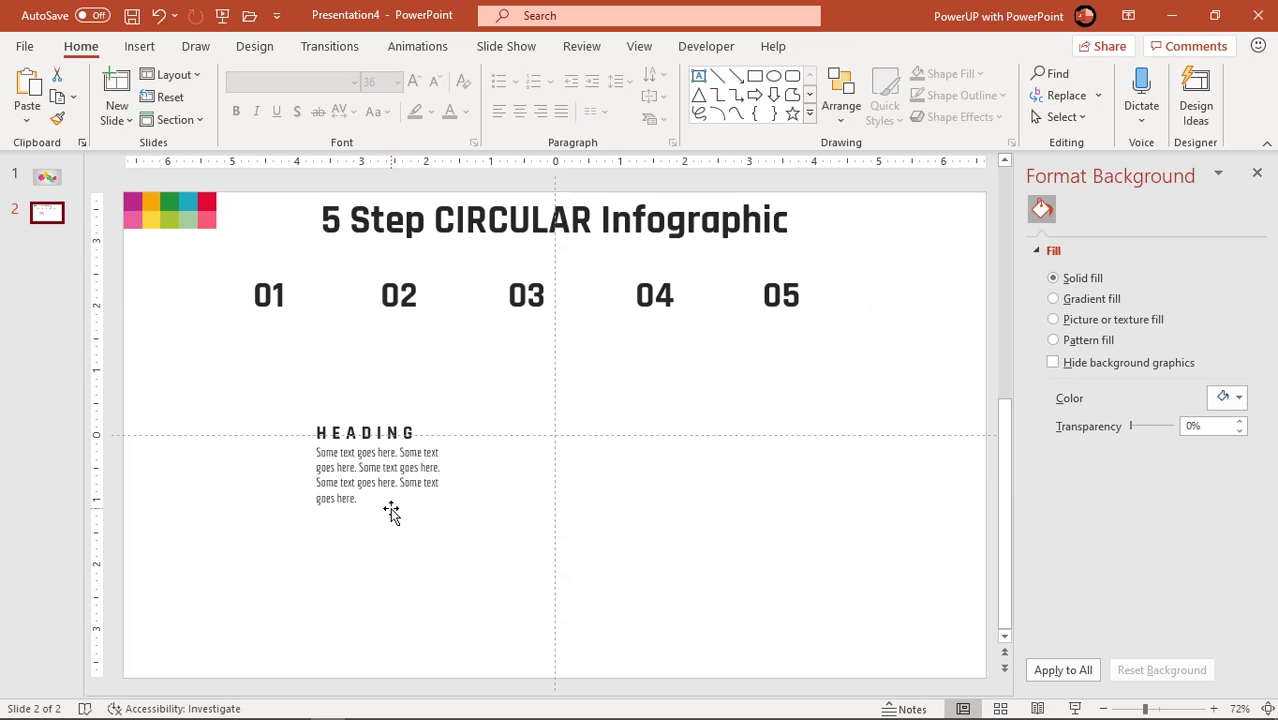
click(390, 512)
key(ctrl+c)
click(52, 177)
key(ctrl+v)
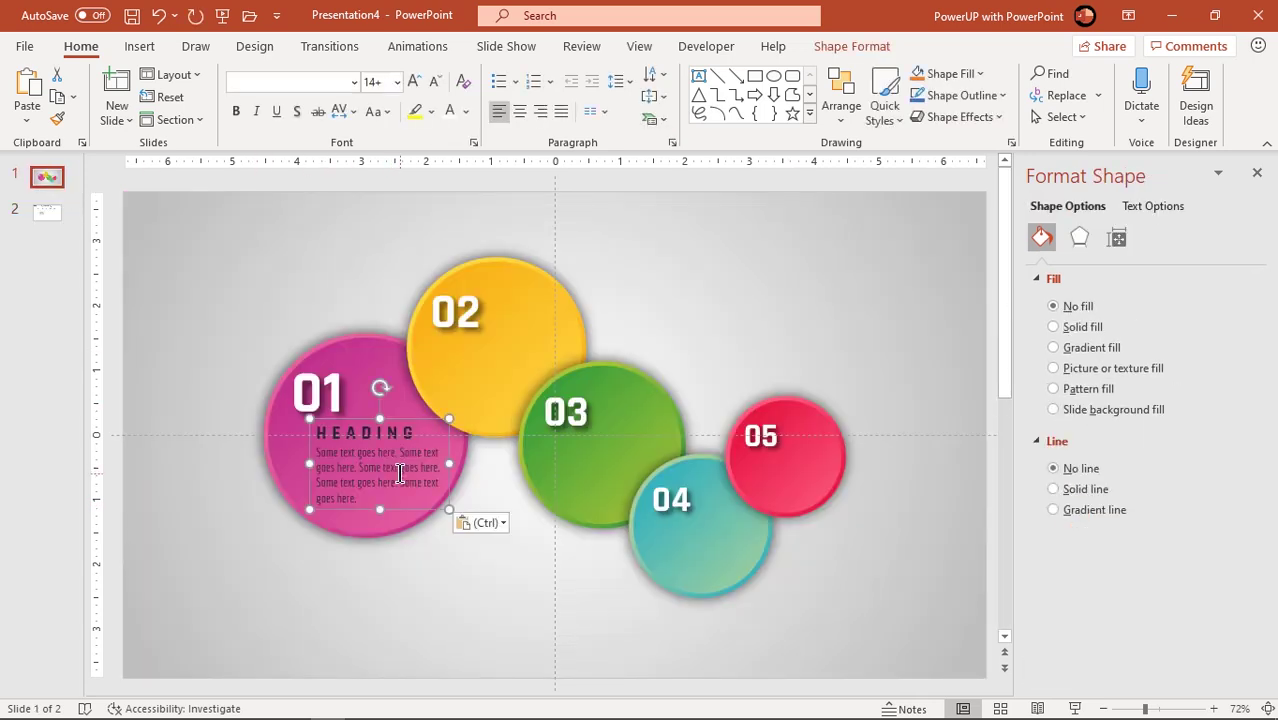
Add HEADING block copies to the other circles, shrinking the text to fit each smaller circle
drag(417, 511, 820, 516)
click(435, 81)
click(435, 81)
click(435, 81)
click(435, 81)
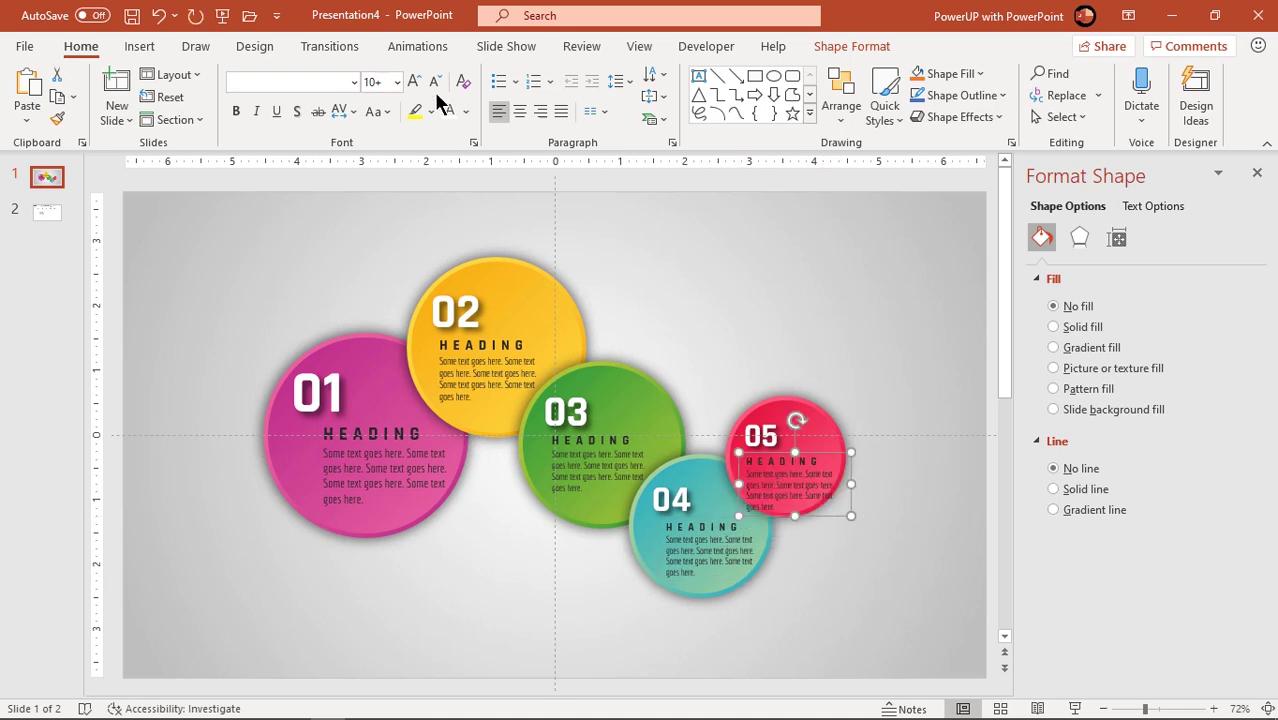
click(436, 81)
click(436, 81)
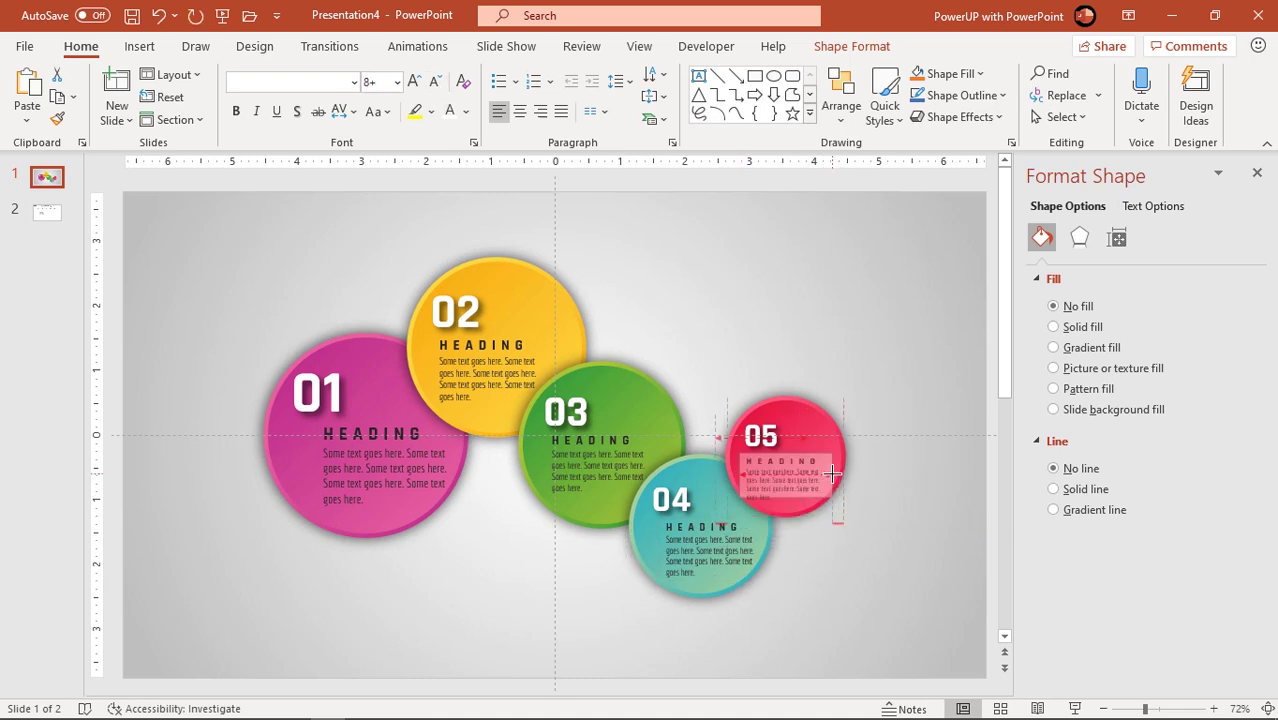
drag(822, 505, 834, 508)
click(882, 538)
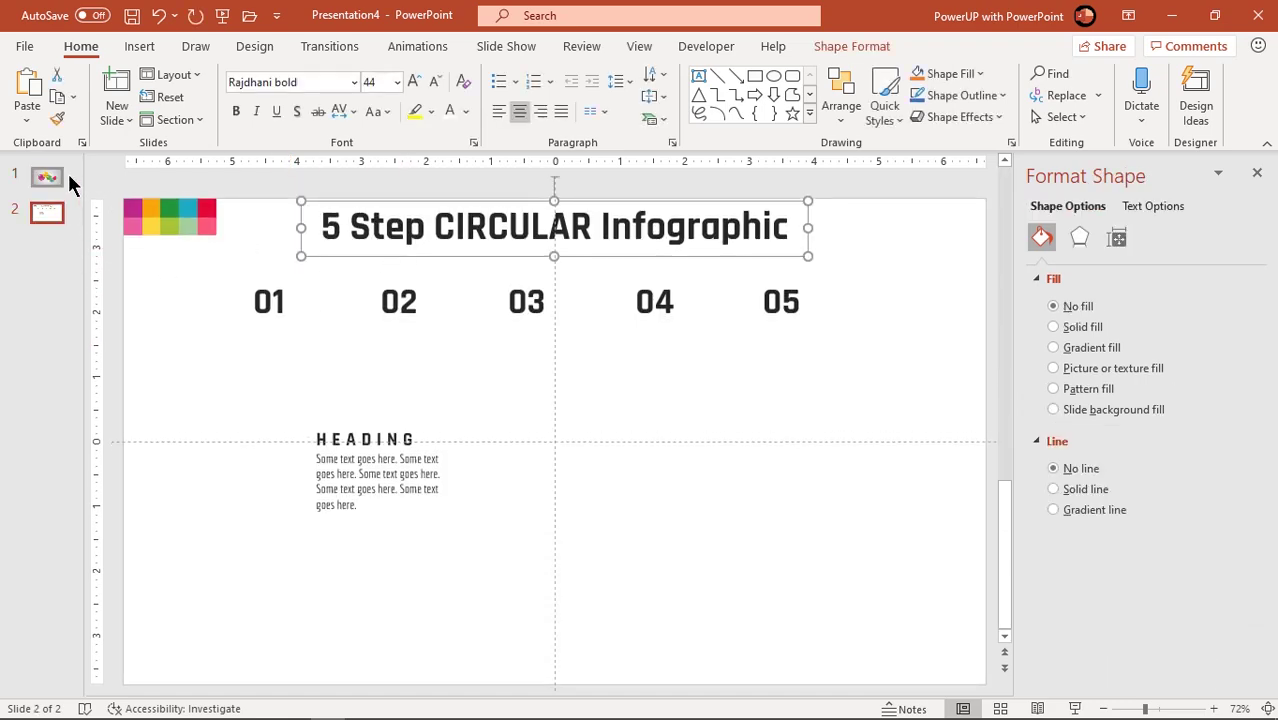
Paste the '5 Step CIRCULAR Infographic' title at the top of the circles slide
click(60, 180)
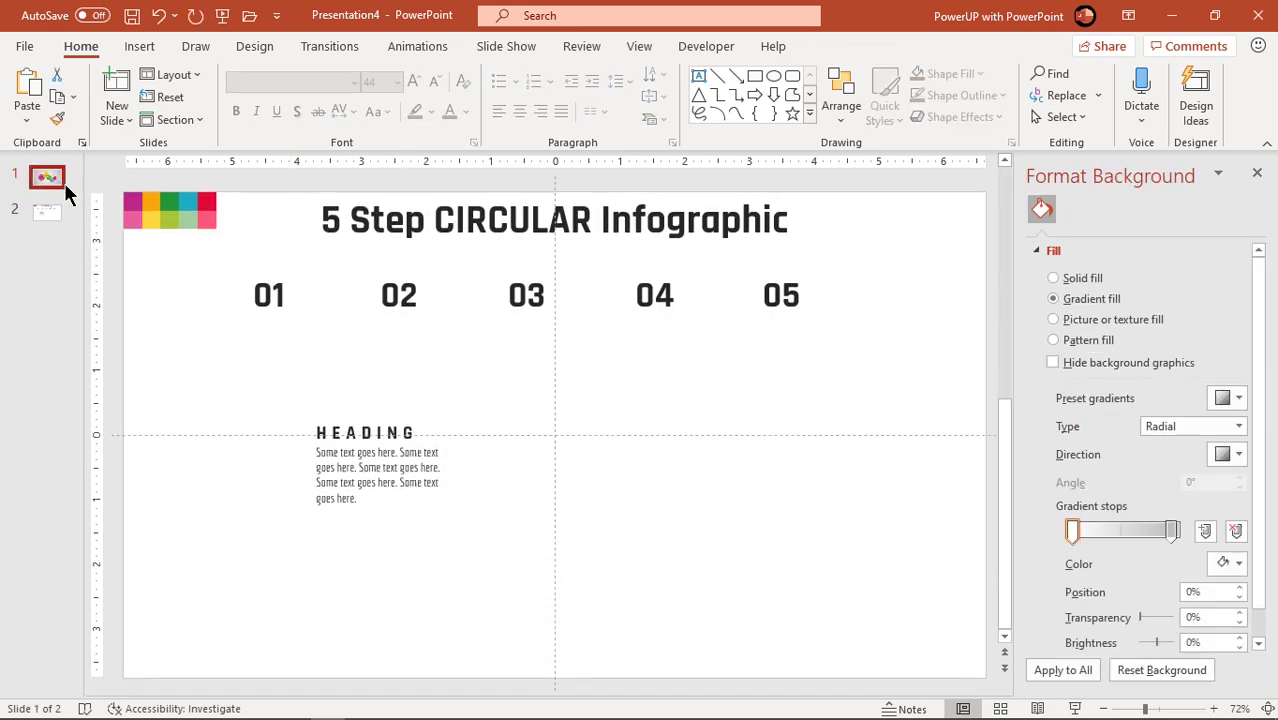
key(ctrl+v)
click(648, 300)
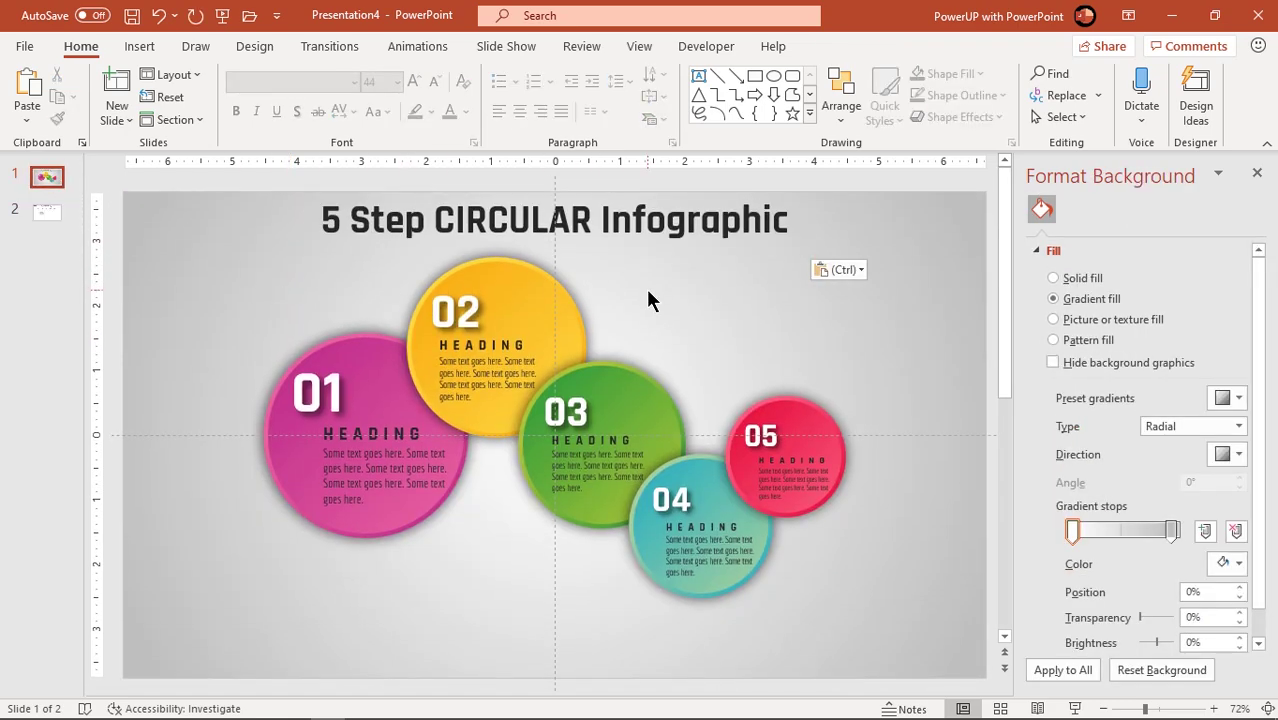